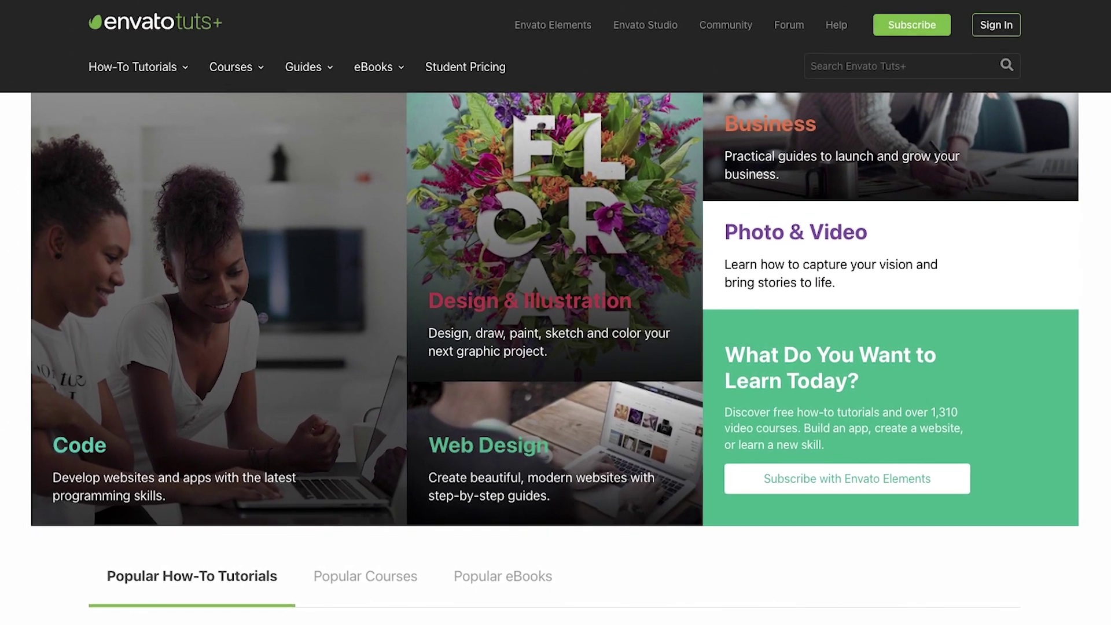
# Step: Create an 850 × 580 px document in pixels, RGB Color, Screen (72 ppi) raster effects
pyautogui.scroll(-9, 556, 312)
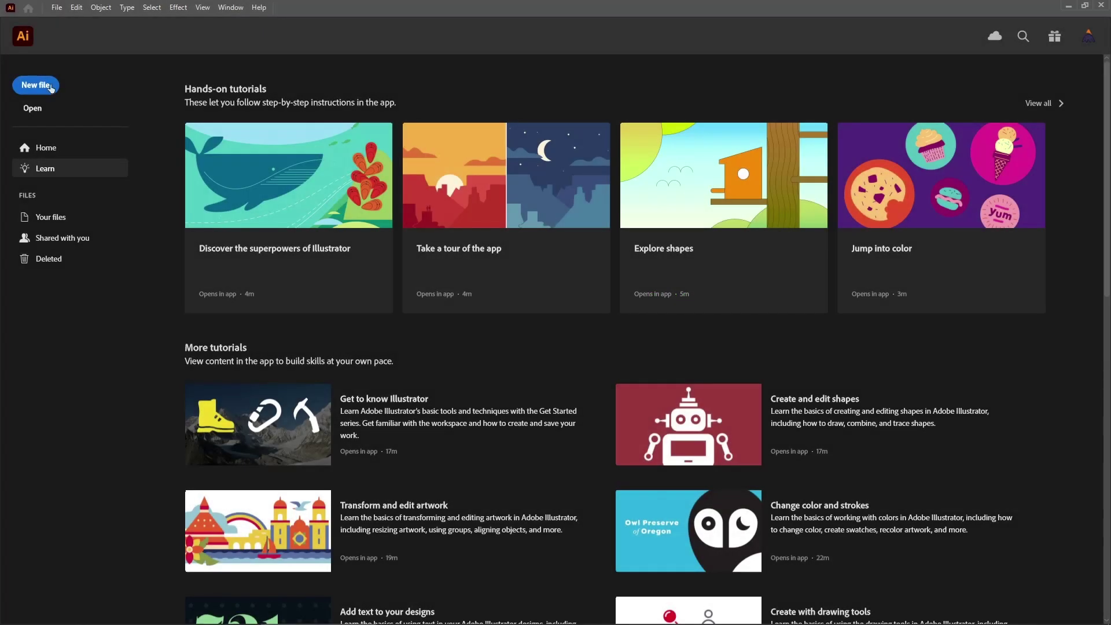
pyautogui.click(51, 87)
pyautogui.click(717, 174)
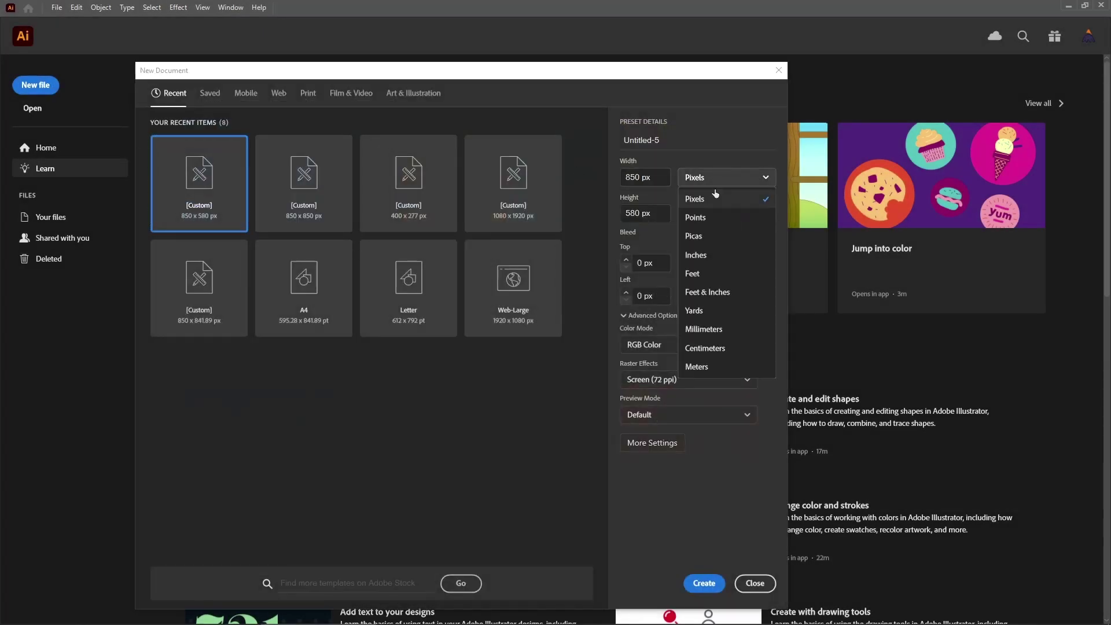
pyautogui.click(716, 199)
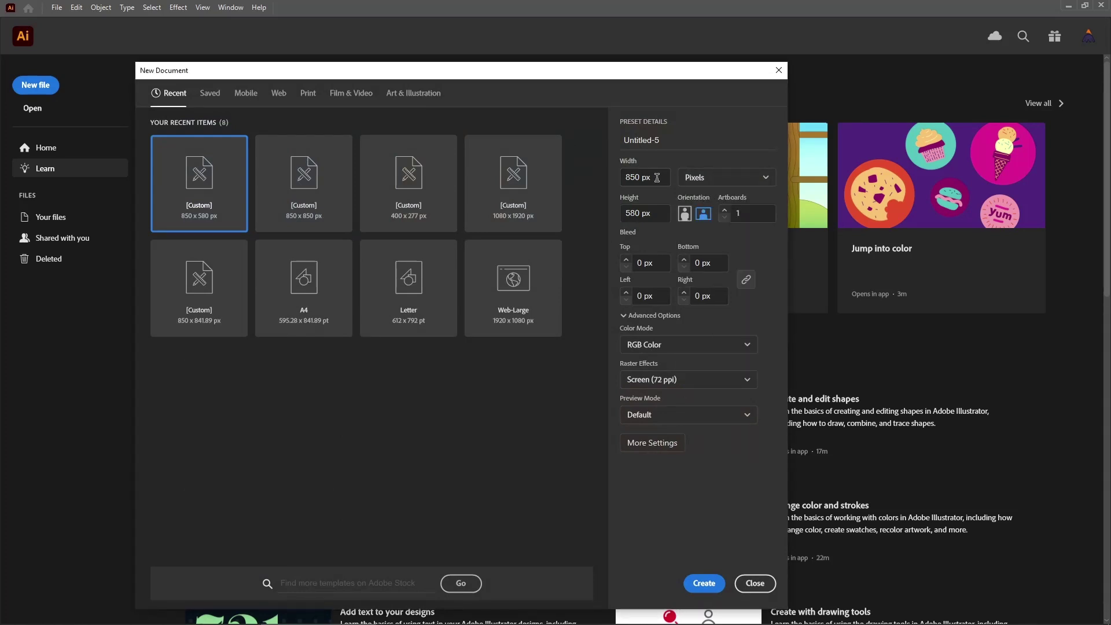
pyautogui.moveTo(657, 177); pyautogui.dragTo(620, 177)
pyautogui.moveTo(663, 212); pyautogui.dragTo(622, 213)
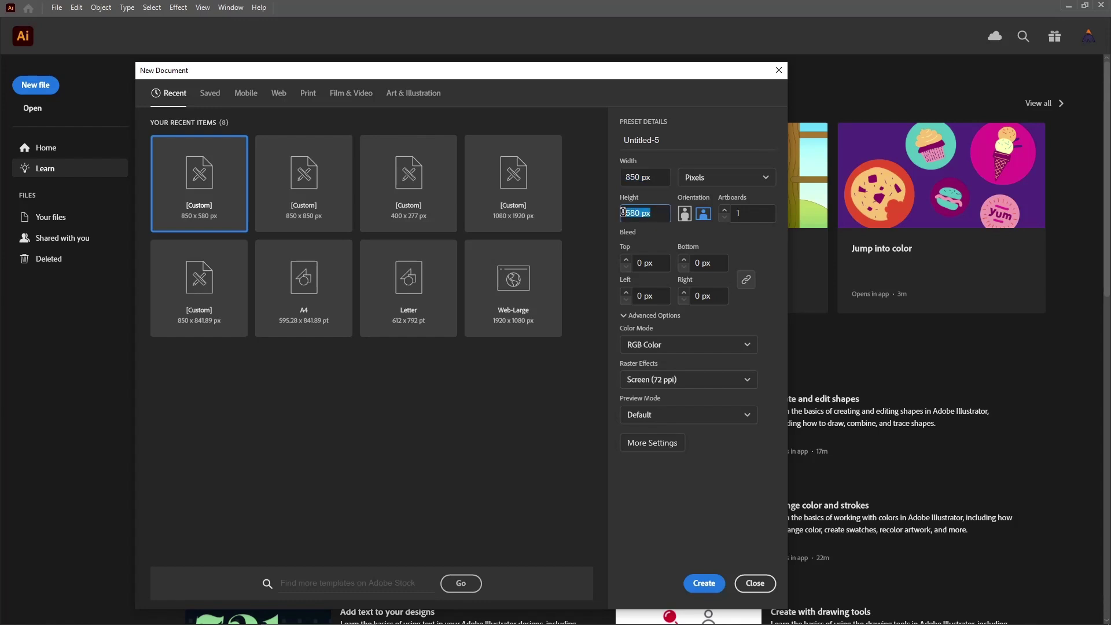
pyautogui.click(713, 345)
pyautogui.click(702, 363)
pyautogui.click(698, 381)
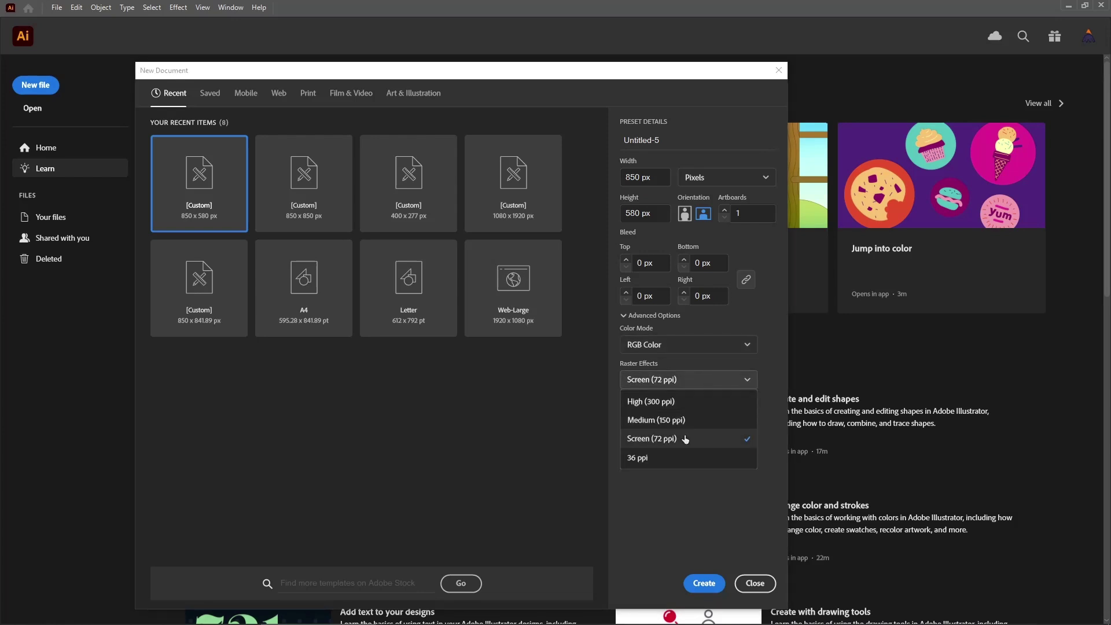
pyautogui.click(708, 438)
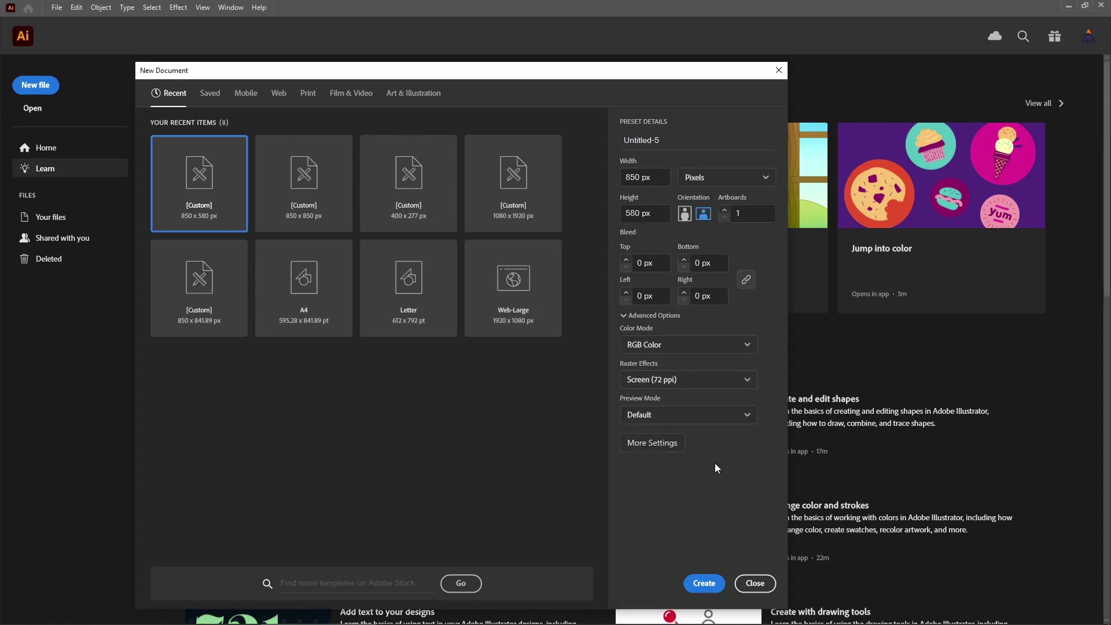
pyautogui.click(704, 583)
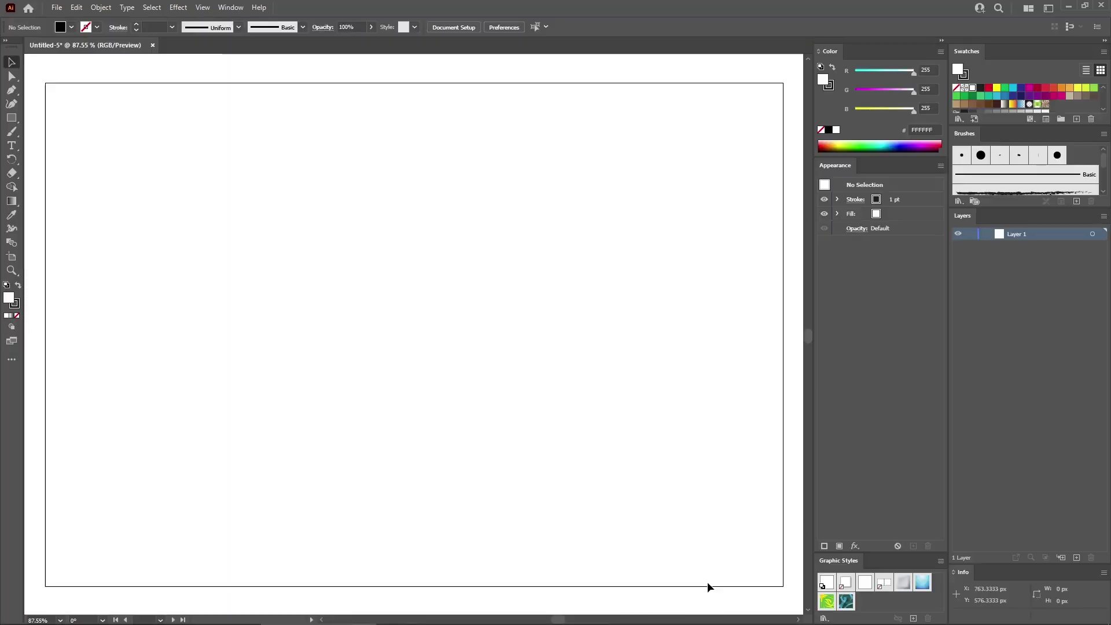
# Step: View the artboard at 100% and turn on Show Grid and Snap to Grid
pyautogui.press('a')
pyautogui.hotkey('ctrl', '1')
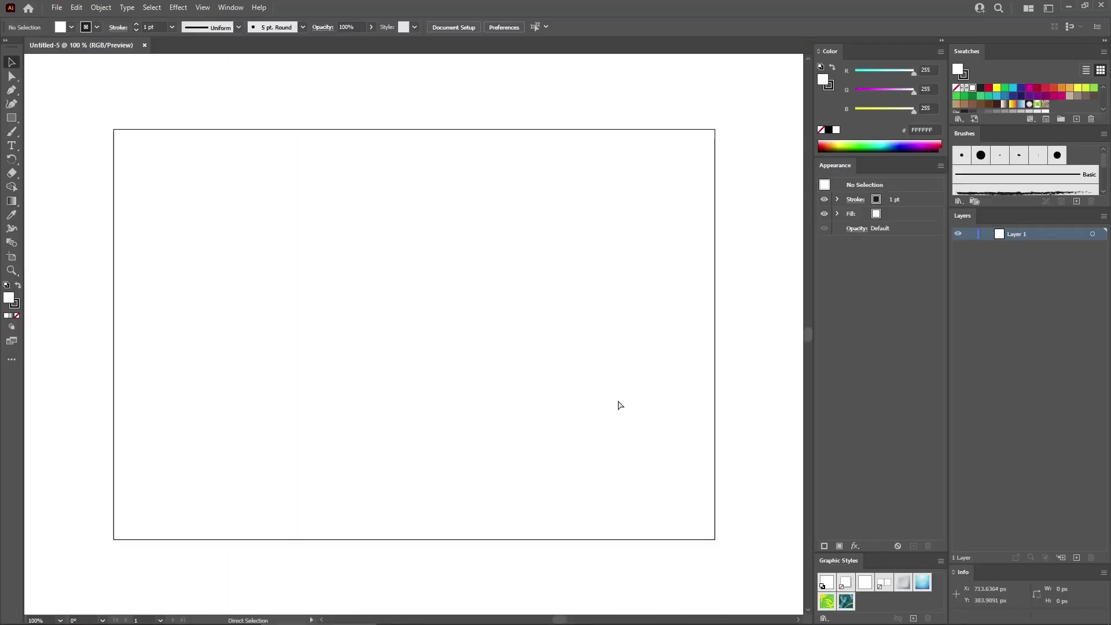
pyautogui.press('v')
pyautogui.click(231, 8)
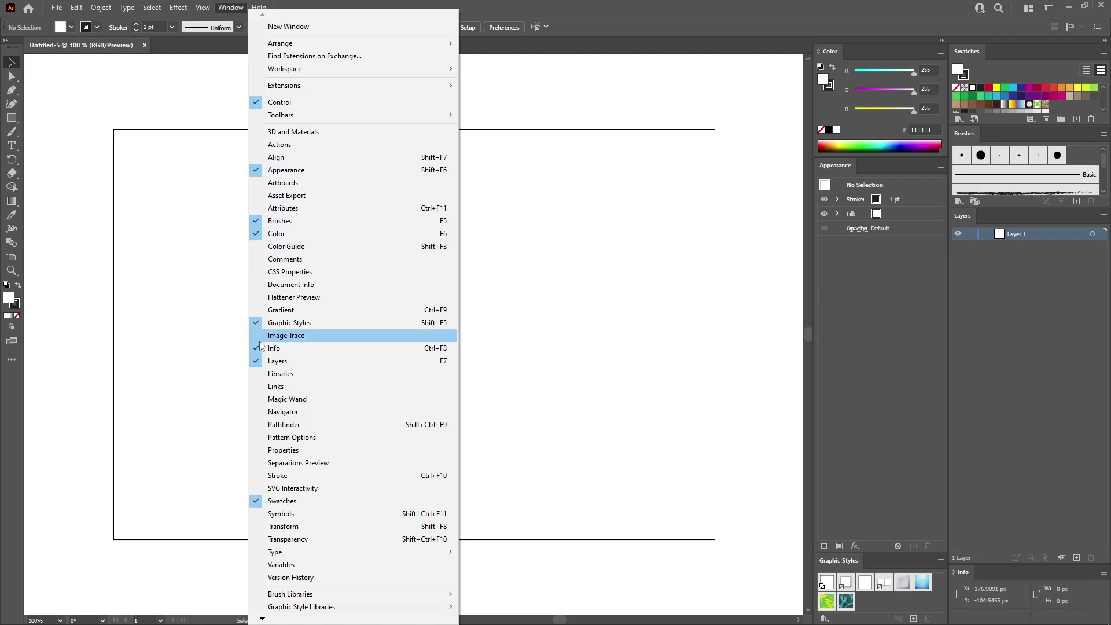
pyautogui.click(206, 391)
pyautogui.click(204, 7)
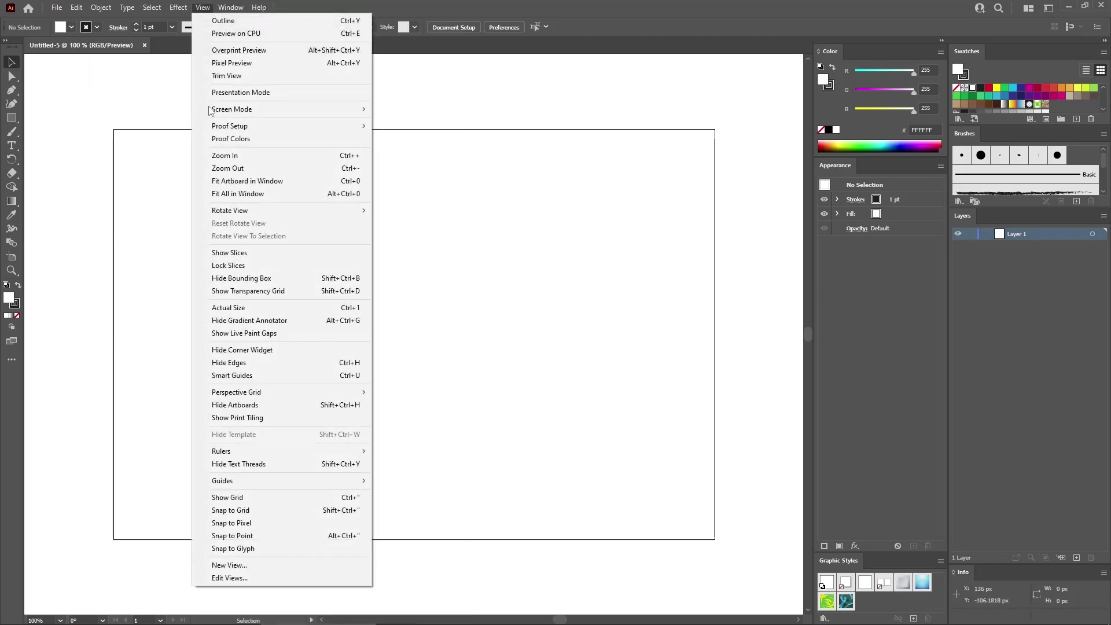
pyautogui.click(237, 499)
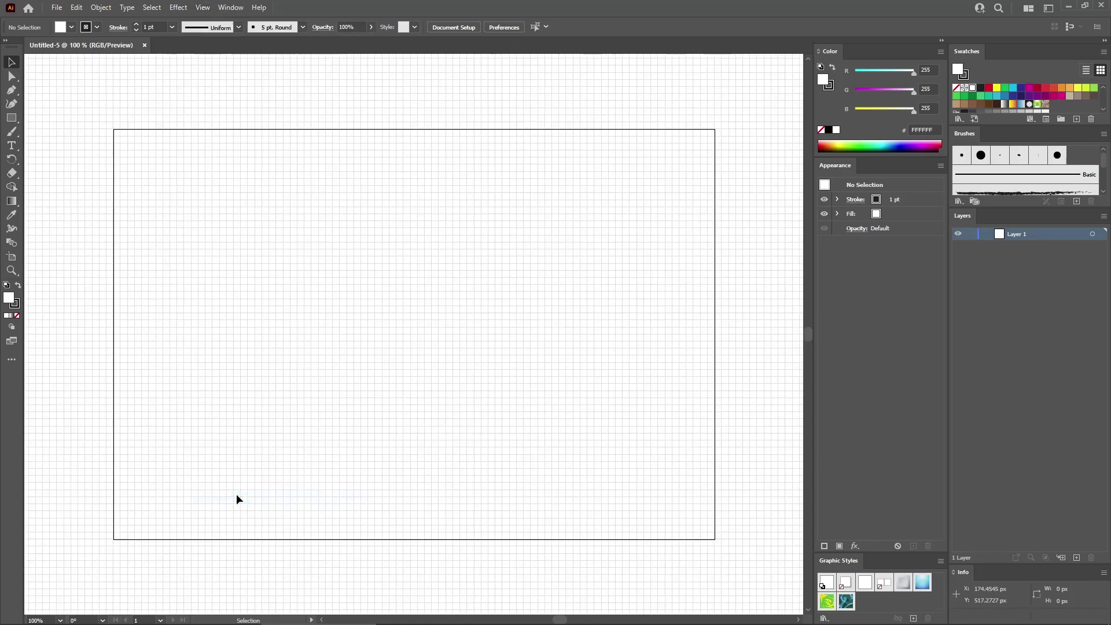
pyautogui.click(204, 11)
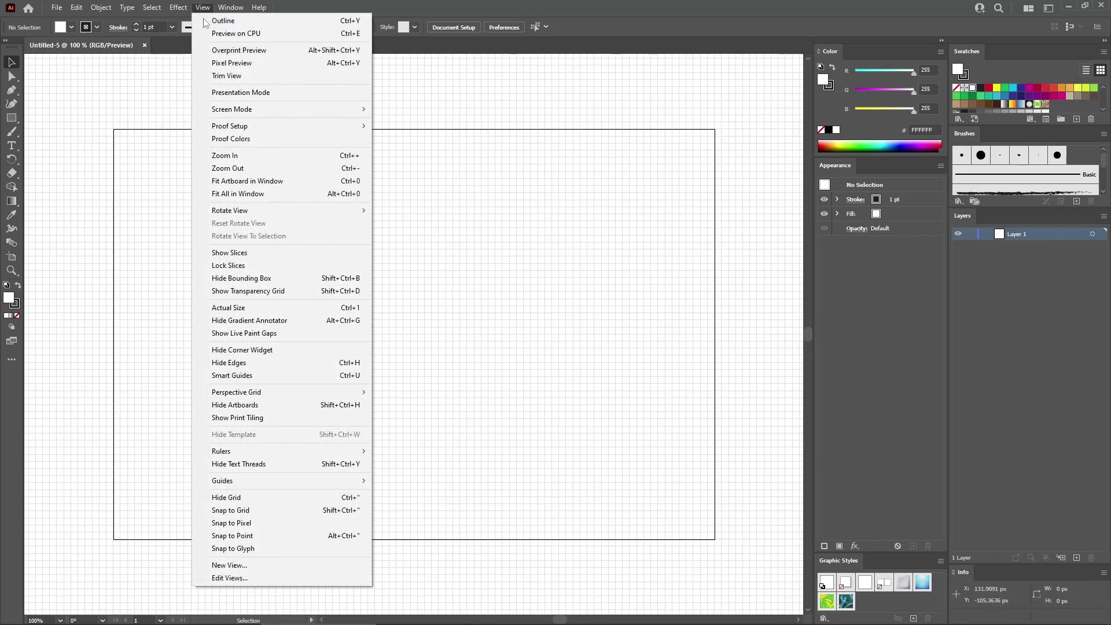
pyautogui.click(242, 511)
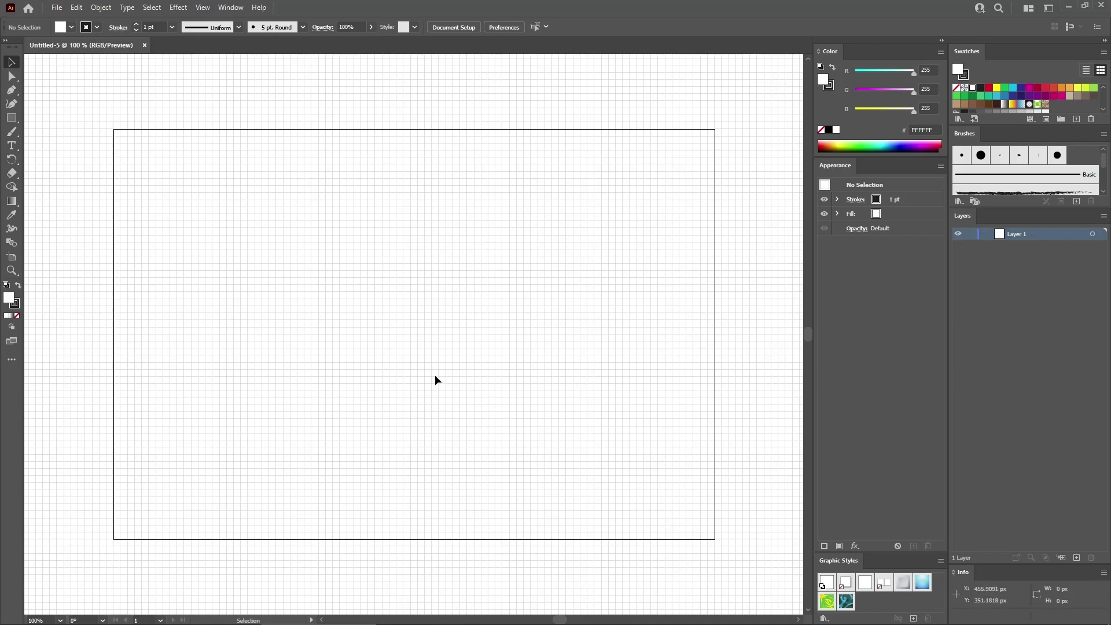
# Step: Set Guides & Grid preferences to a gridline every 1 with 1 subdivision
pyautogui.click(76, 8)
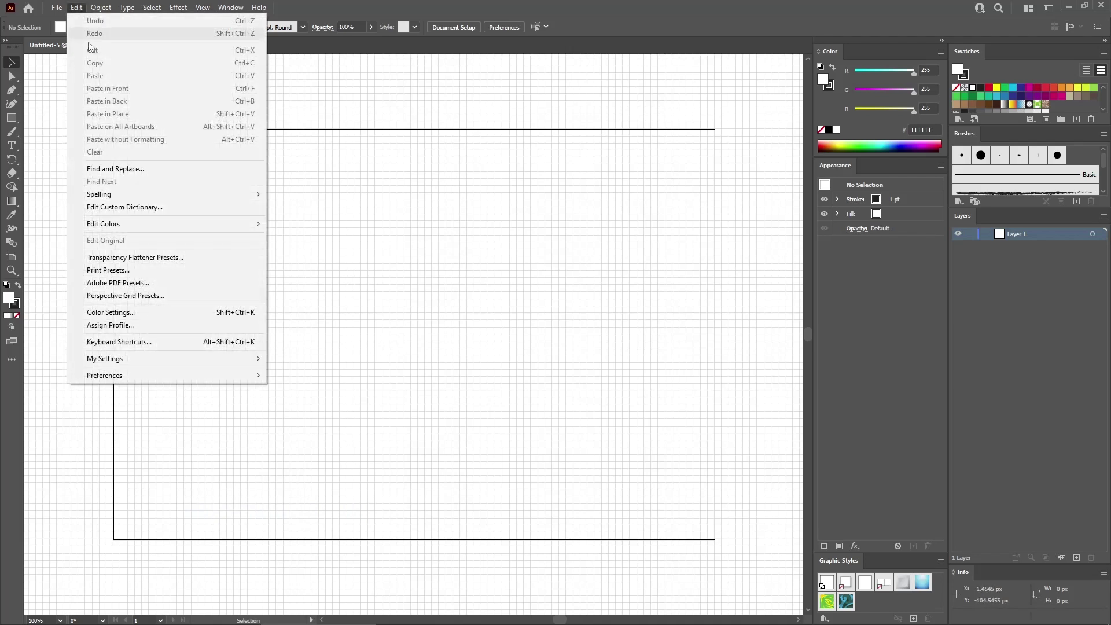
pyautogui.moveTo(254, 375)
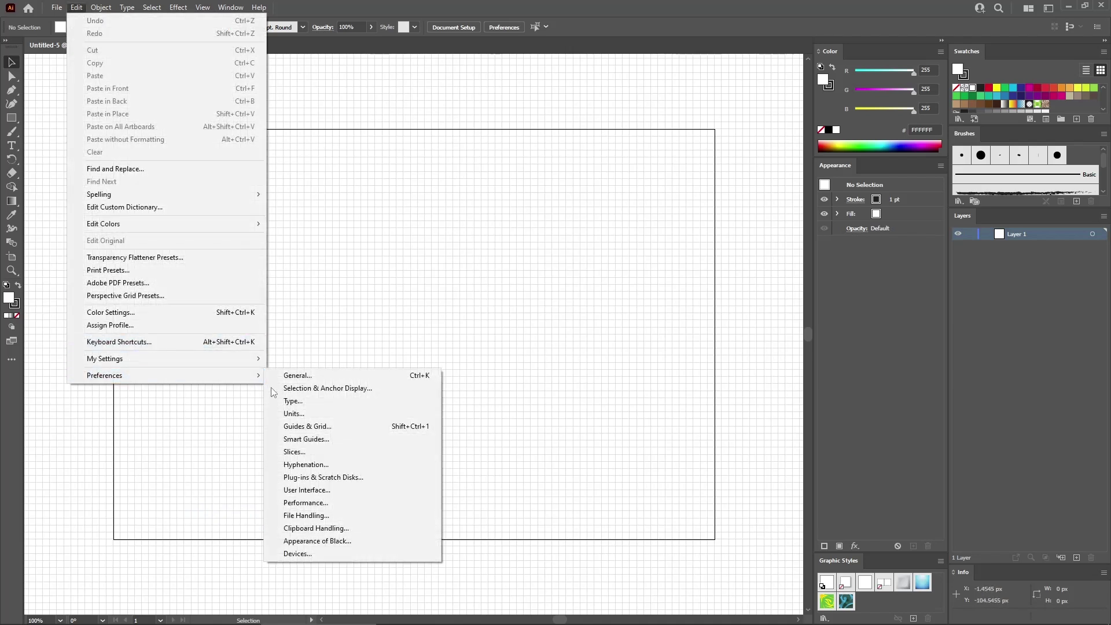
pyautogui.click(312, 427)
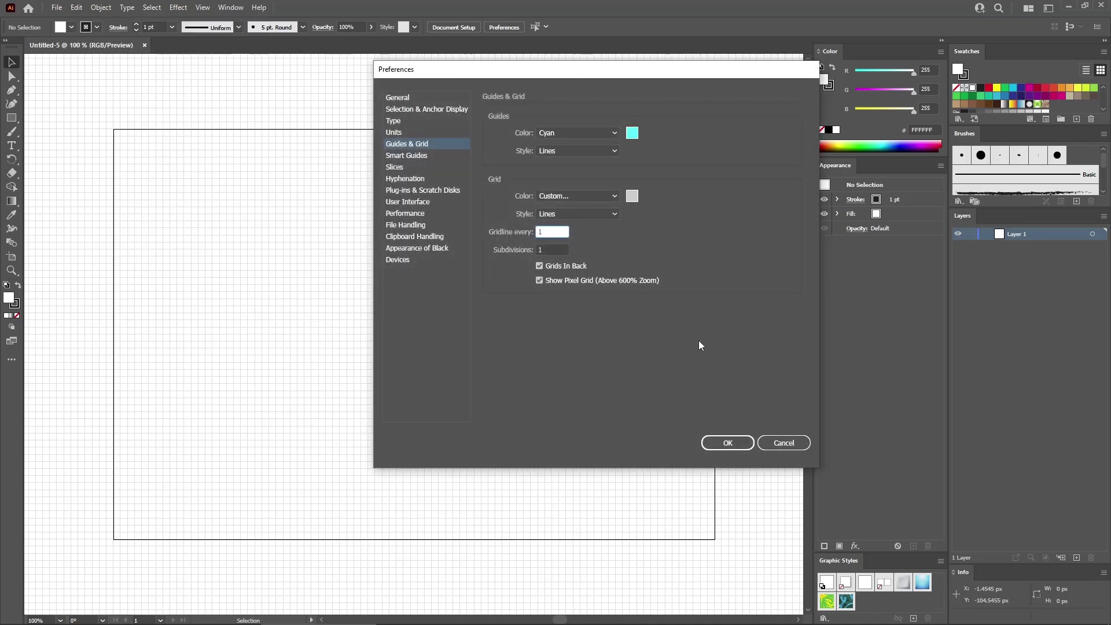
pyautogui.click(717, 441)
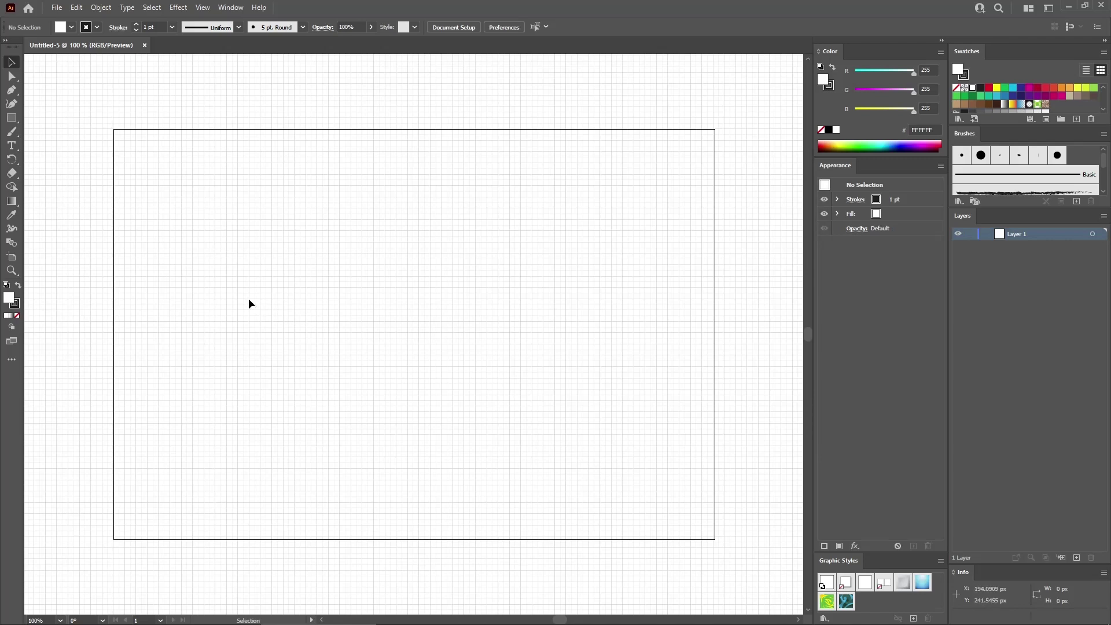
# Step: Draw a 10 × 1 px ellipse with black fill and no stroke
pyautogui.click(13, 118)
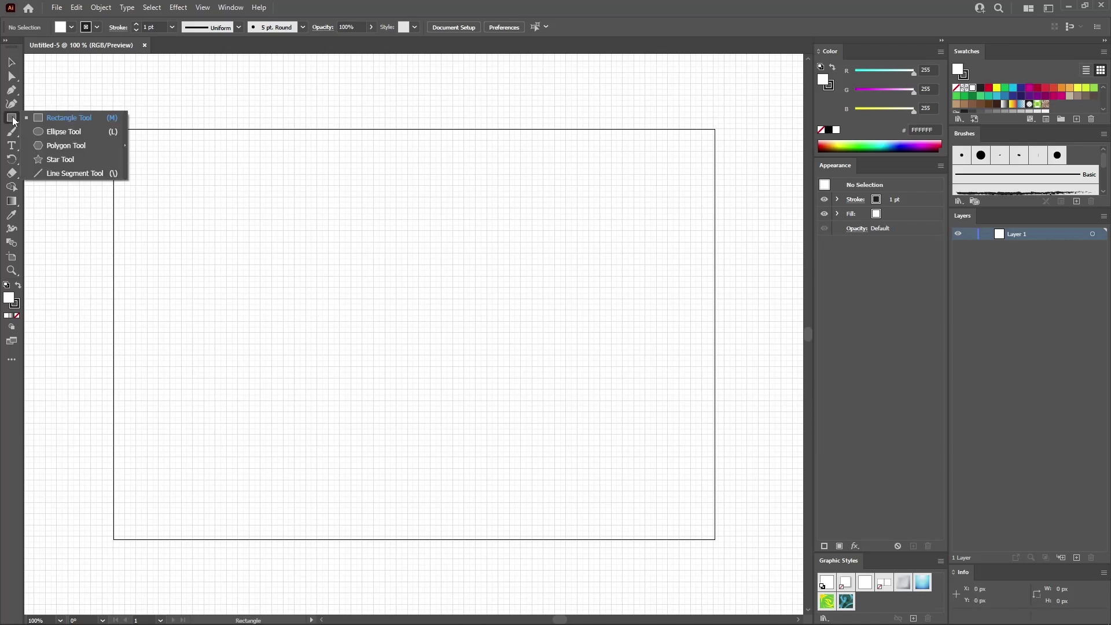
pyautogui.click(42, 128)
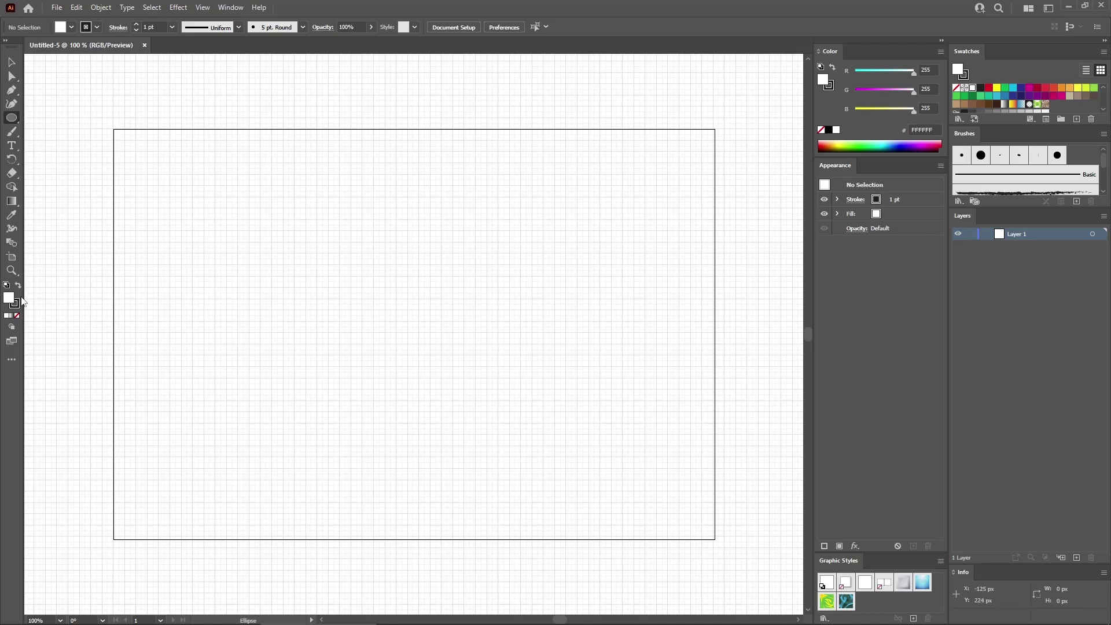
pyautogui.click(17, 315)
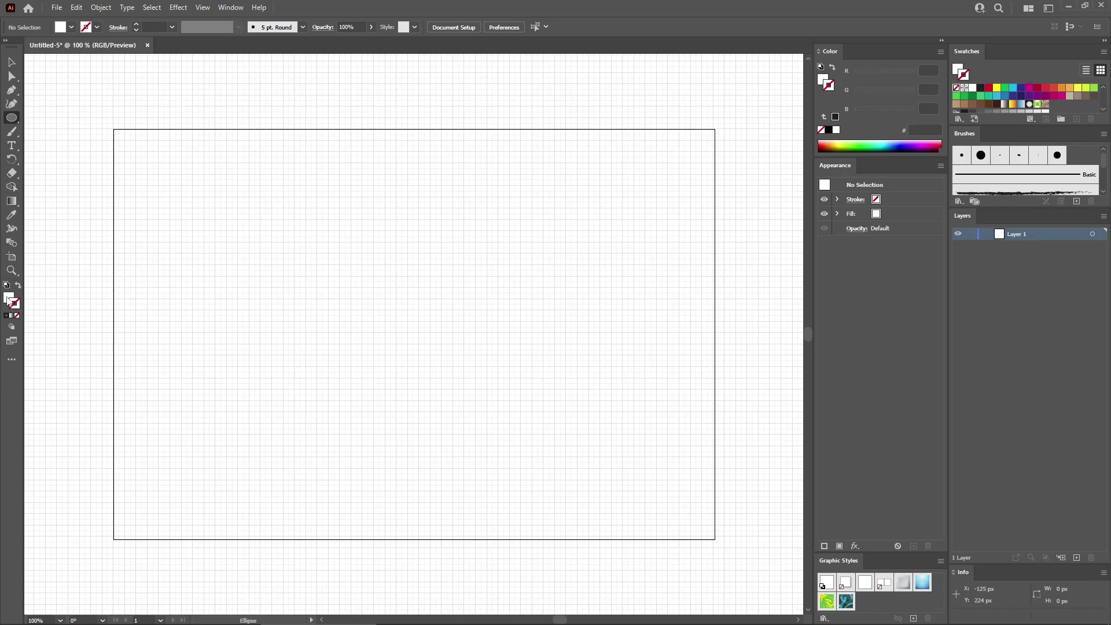
pyautogui.doubleClick(8, 298)
pyautogui.moveTo(476, 309); pyautogui.dragTo(387, 407)
pyautogui.click(677, 244)
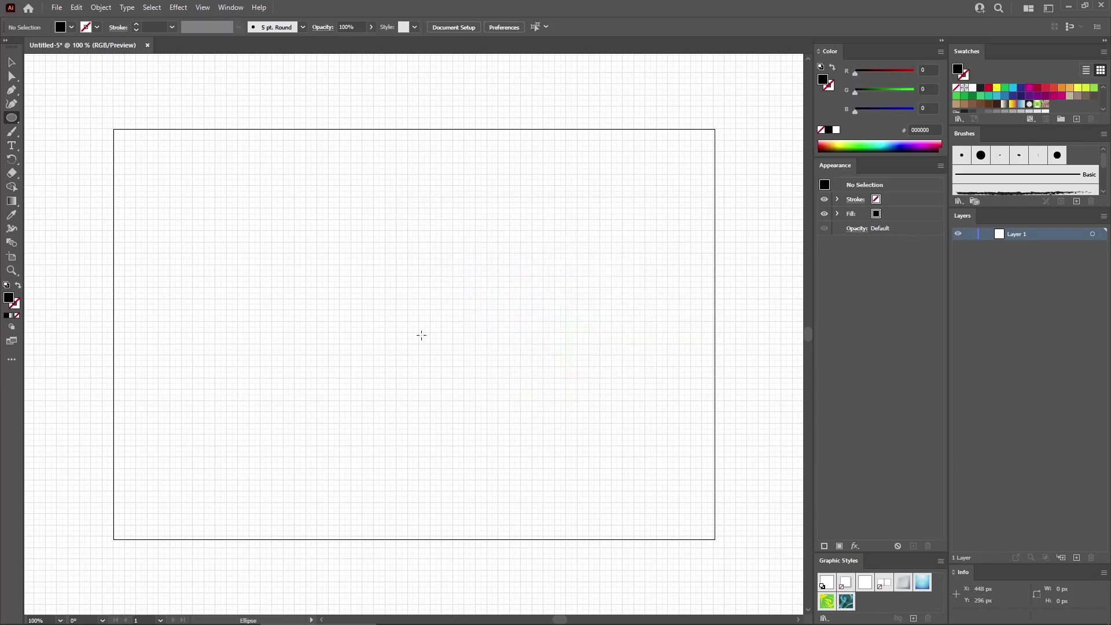
pyautogui.click(394, 311)
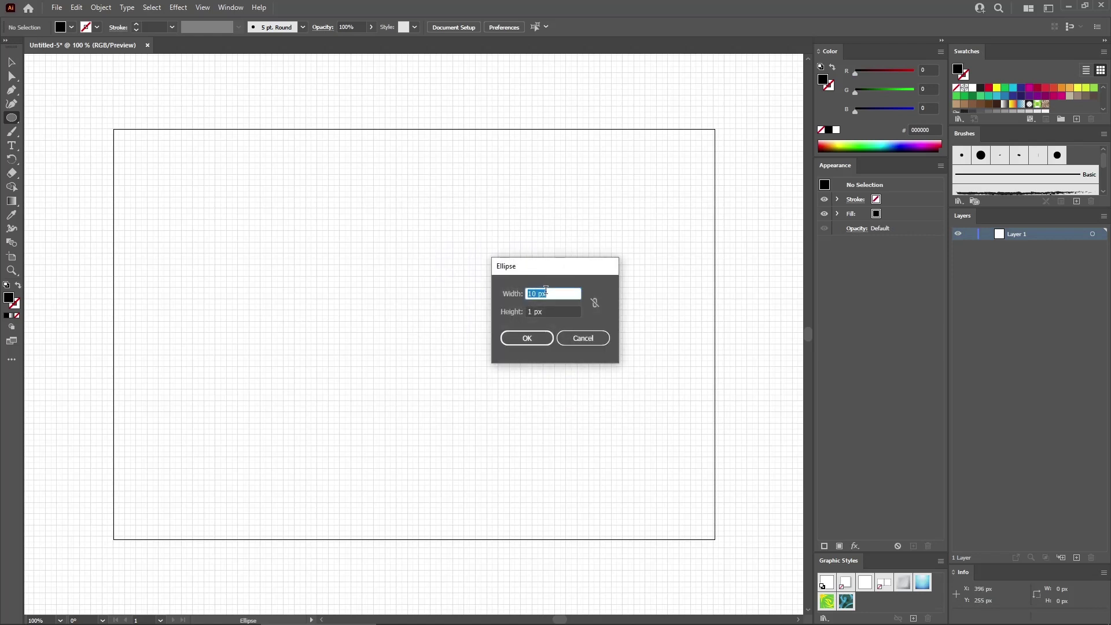
pyautogui.press('Tab')
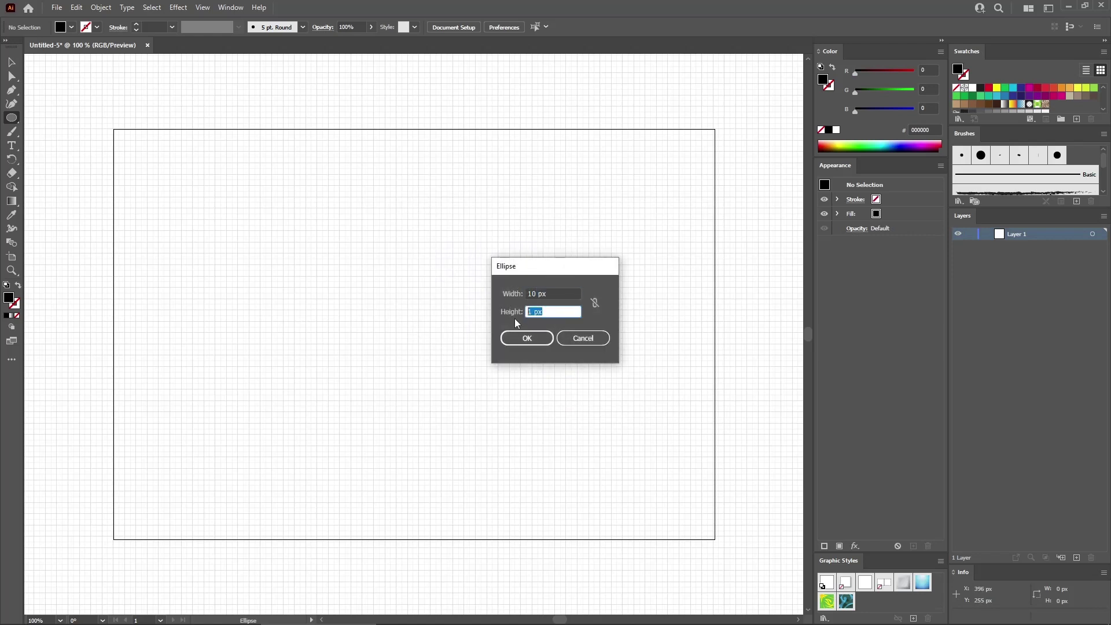
pyautogui.click(526, 338)
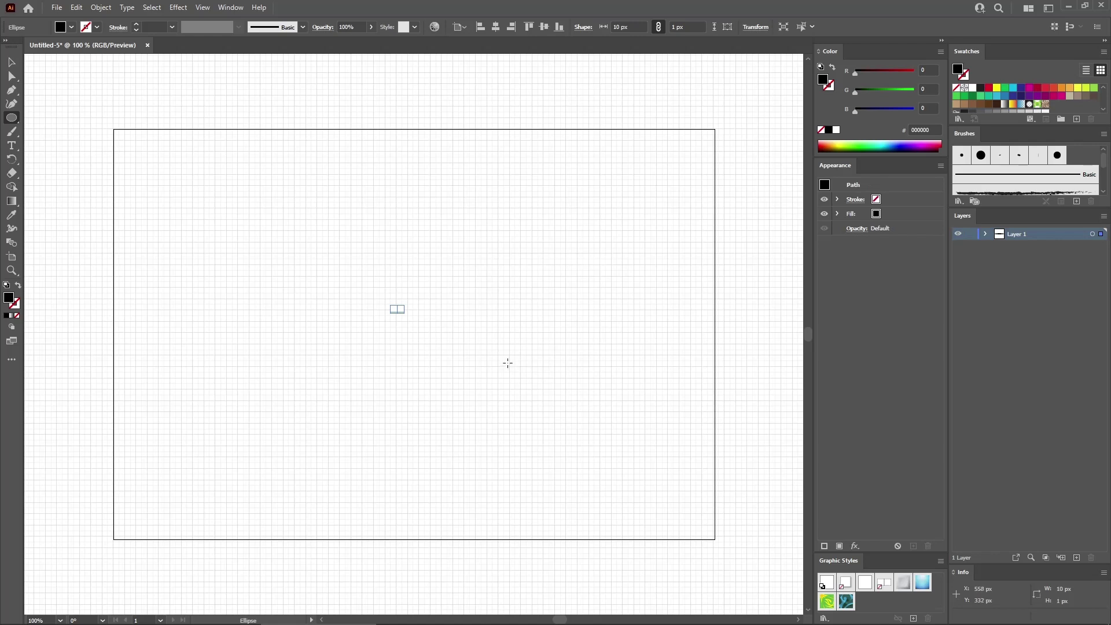
# Step: Zoom to 2400% and convert the ellipse's left and right anchors into sharp points
pyautogui.hotkey('ctrl', '+')
pyautogui.hotkey('ctrl', '+')
pyautogui.hotkey('ctrl', '+')
pyautogui.hotkey('ctrl', '+')
pyautogui.hotkey('ctrl', '+')
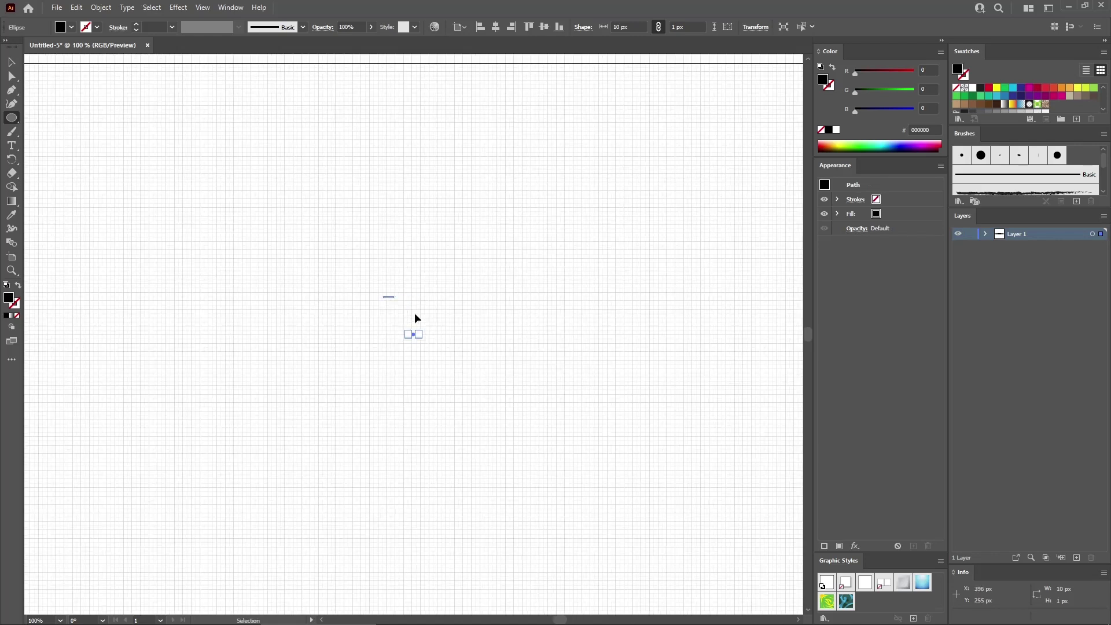
pyautogui.hotkey('ctrl', '+')
pyautogui.hotkey('ctrl', '+')
pyautogui.hotkey('ctrl', '+')
pyautogui.hotkey('ctrl', '+')
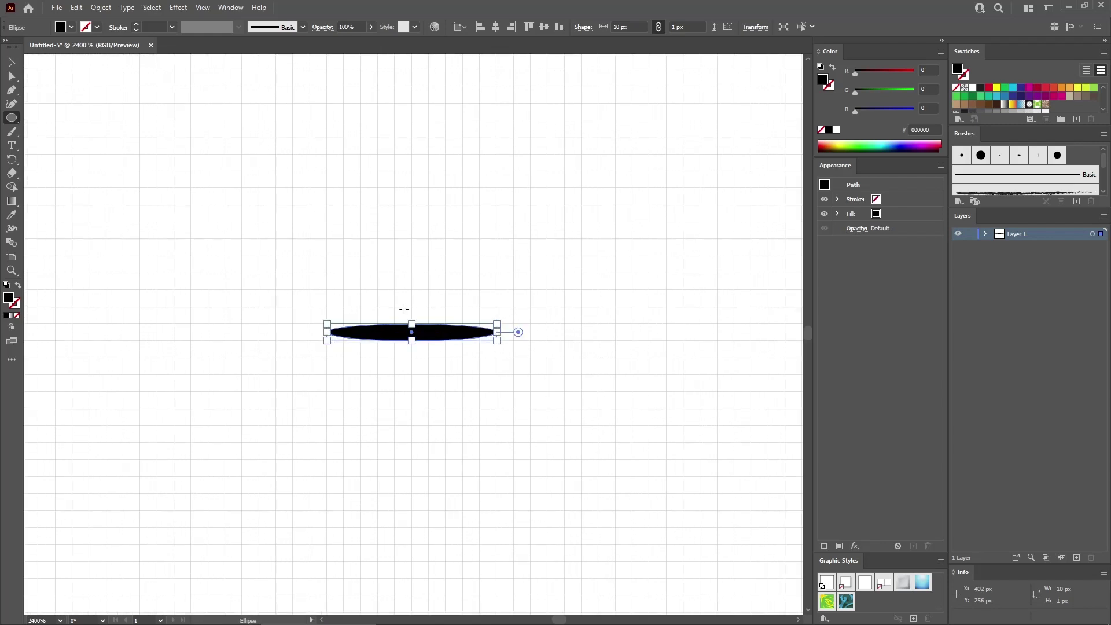
pyautogui.hotkey('shift', 'c')
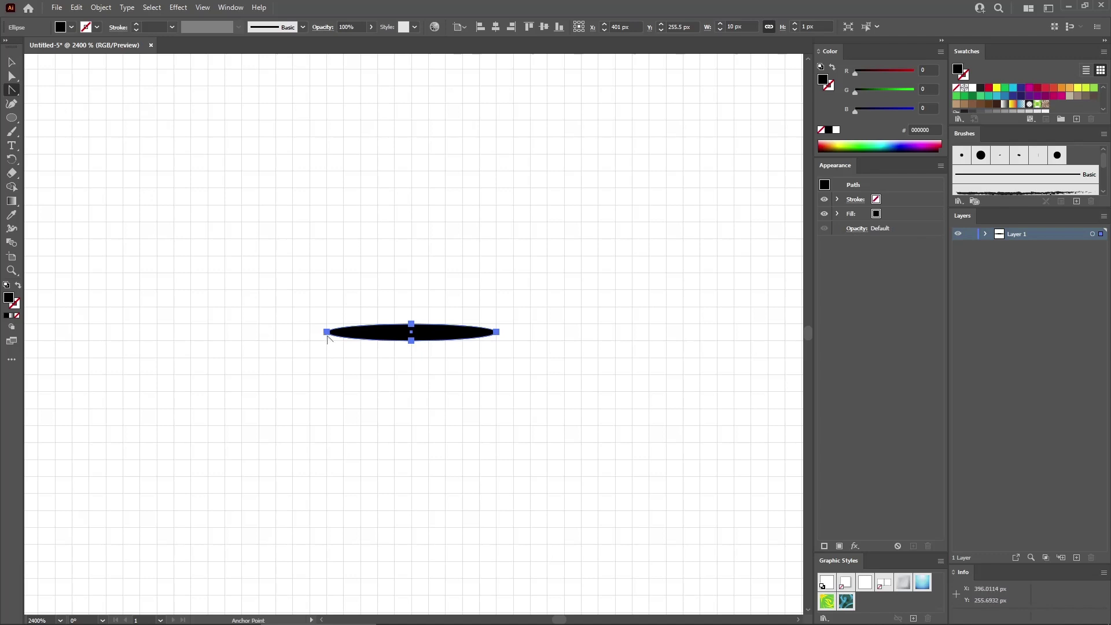
pyautogui.click(327, 332)
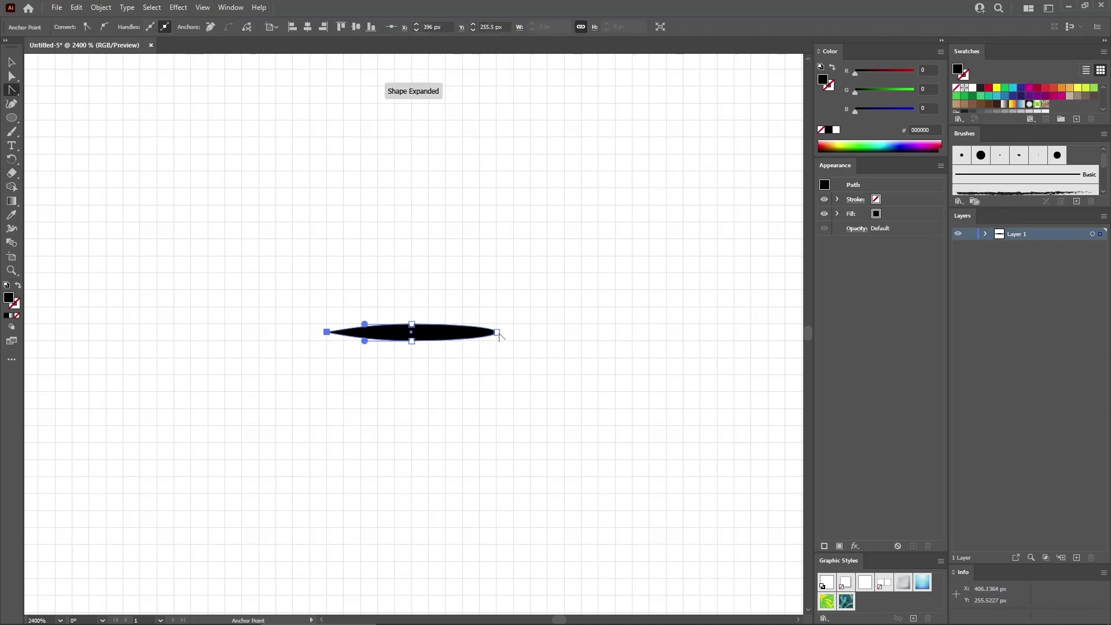
pyautogui.click(496, 332)
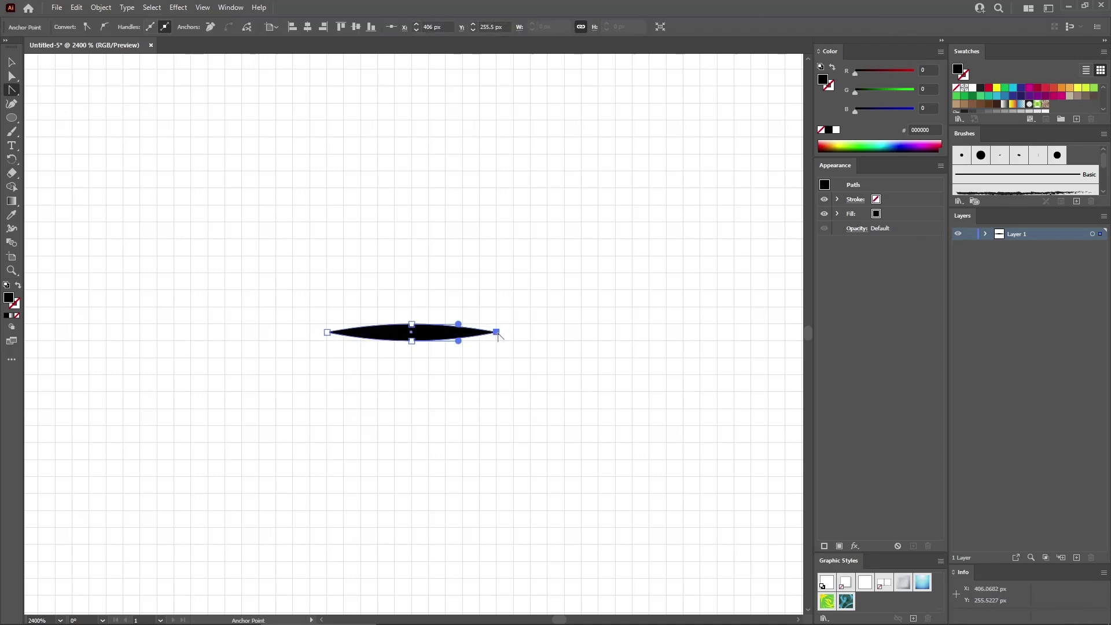
pyautogui.click(16, 64)
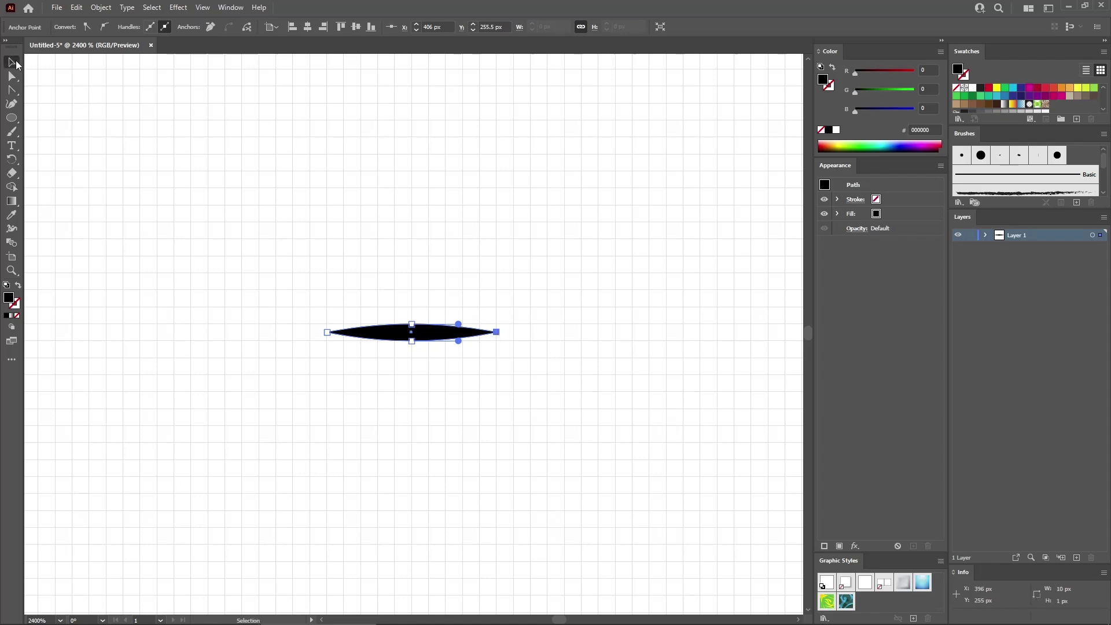
pyautogui.click(479, 237)
pyautogui.click(428, 333)
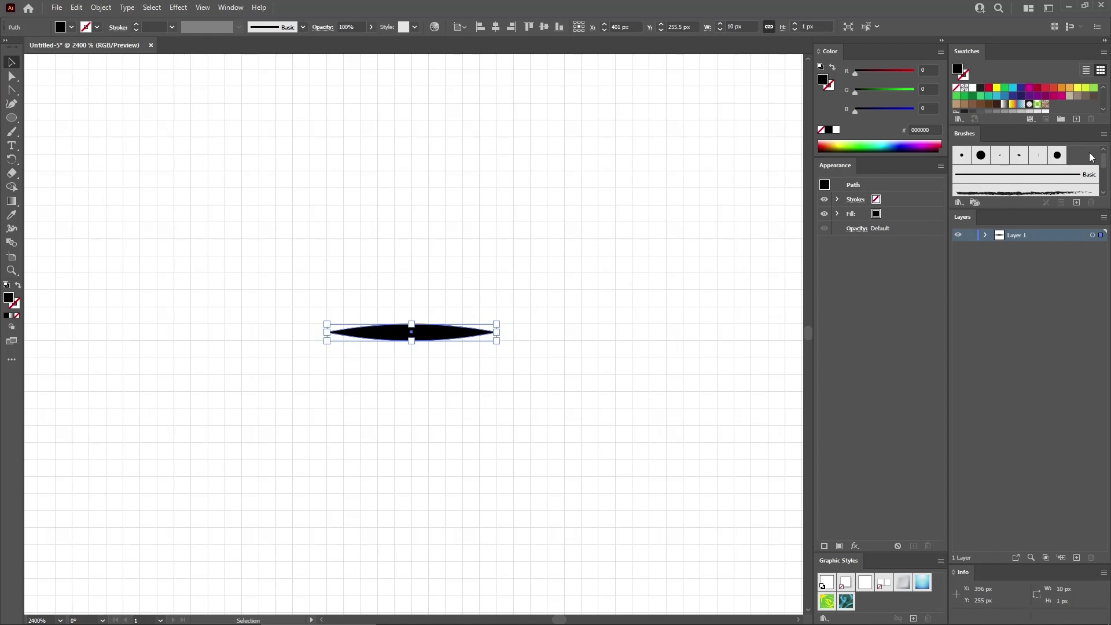
# Step: Delete all unused brushes from the Brushes panel
pyautogui.click(1103, 135)
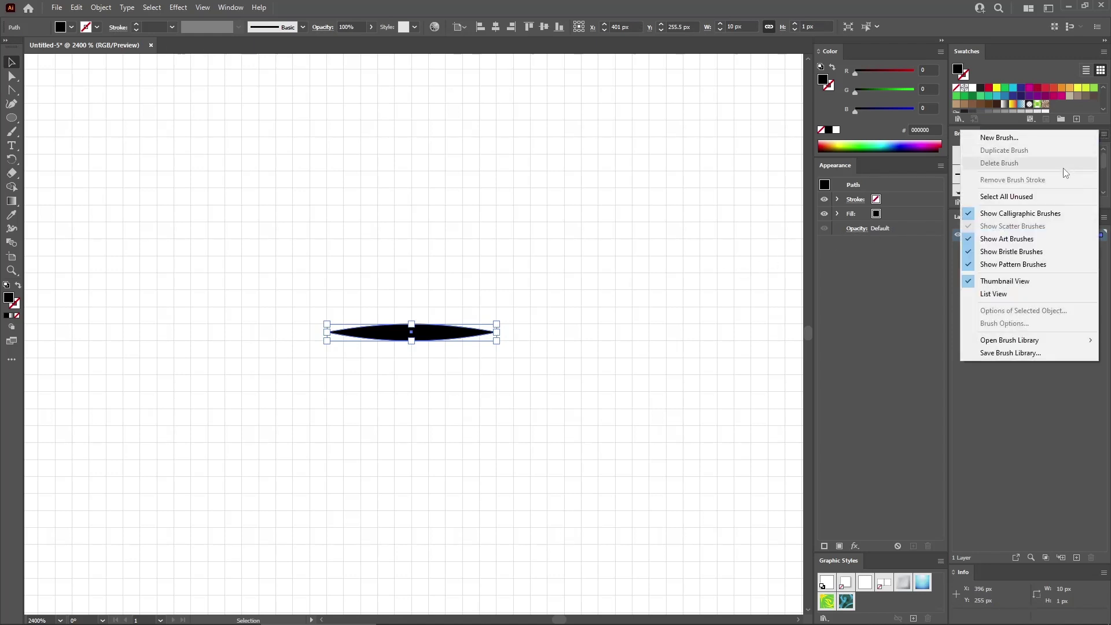
pyautogui.click(1041, 200)
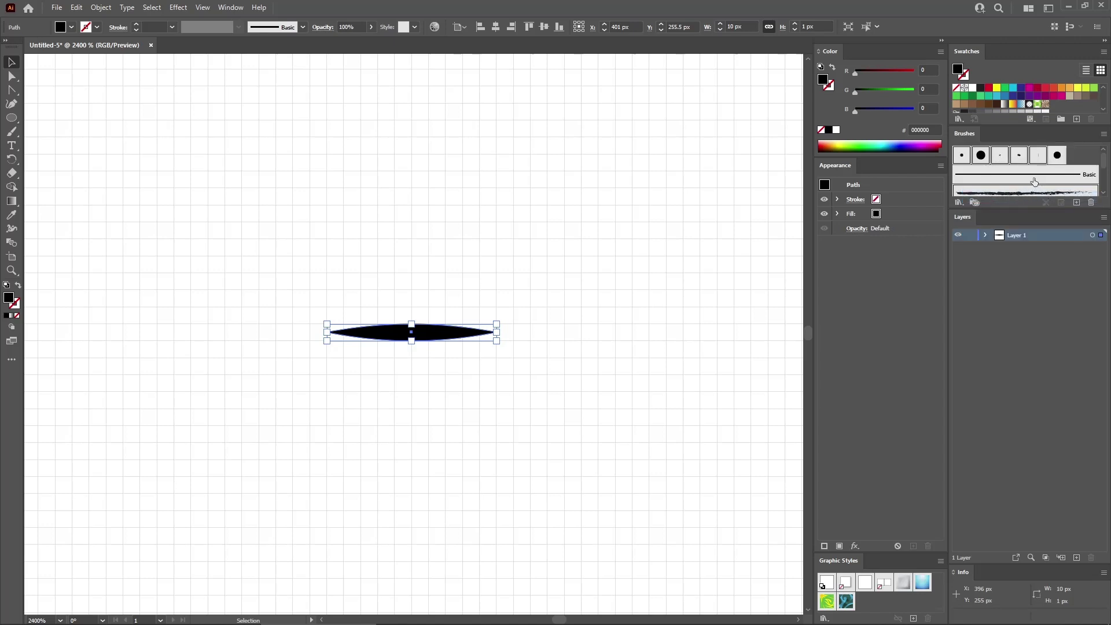
pyautogui.click(1091, 203)
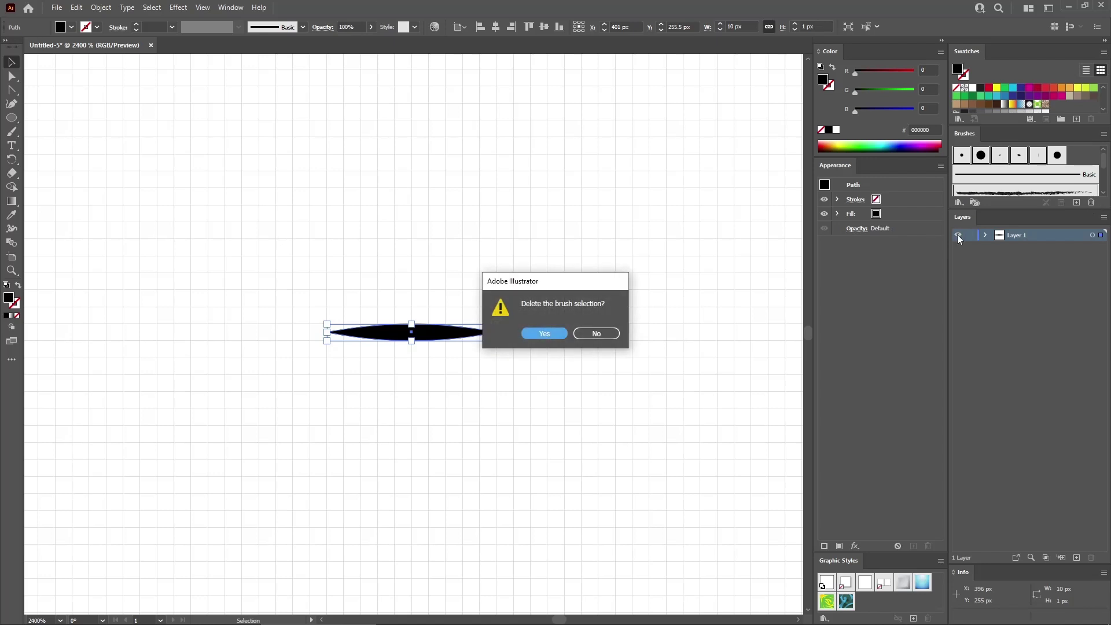
pyautogui.click(558, 334)
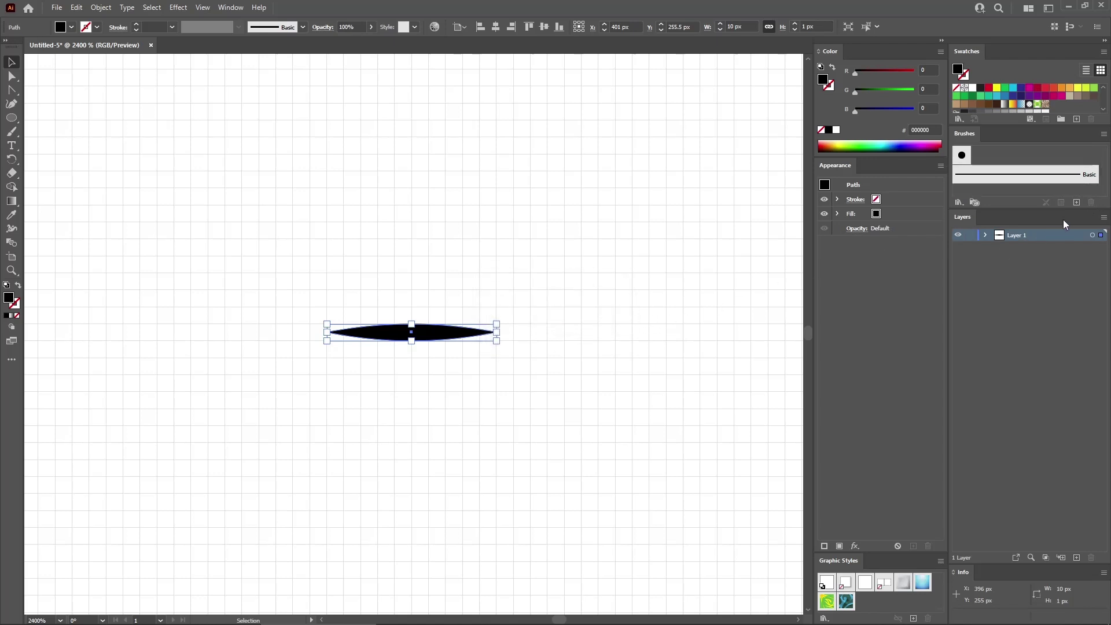
# Step: Save the pointed ellipse as a Tints-colorized art brush, then delete the shape
pyautogui.click(1076, 202)
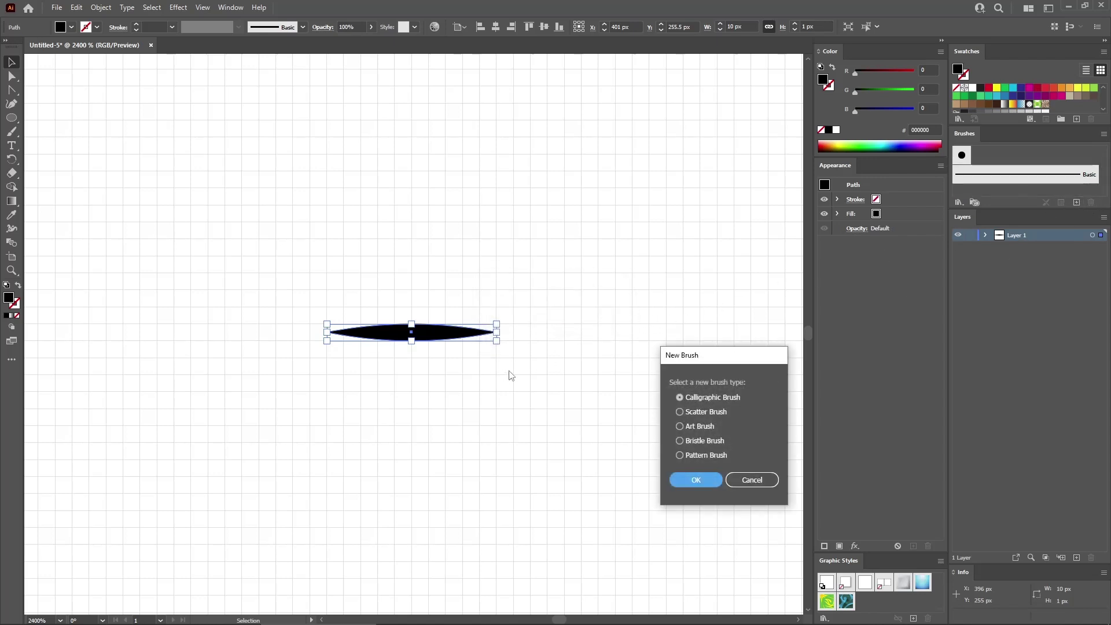
pyautogui.click(689, 429)
pyautogui.click(693, 478)
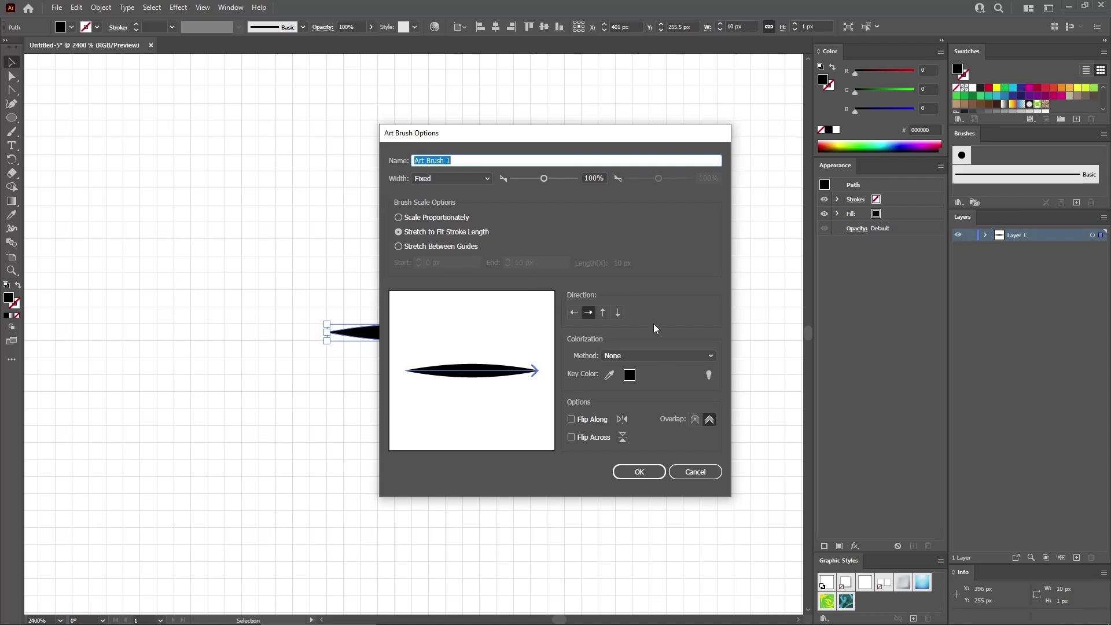
pyautogui.click(664, 356)
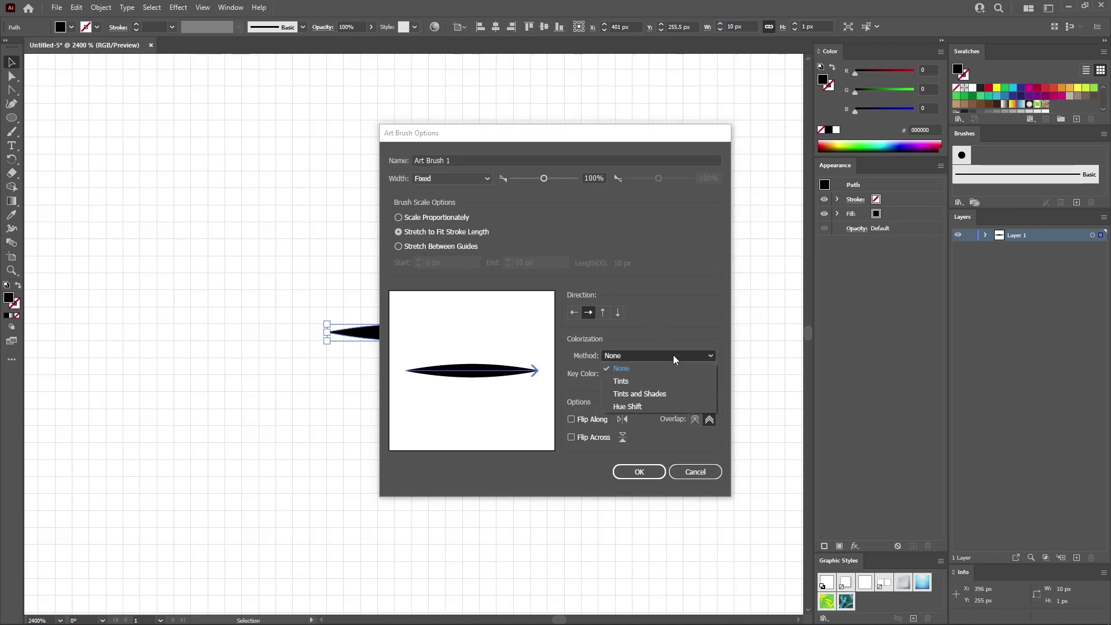
pyautogui.click(647, 381)
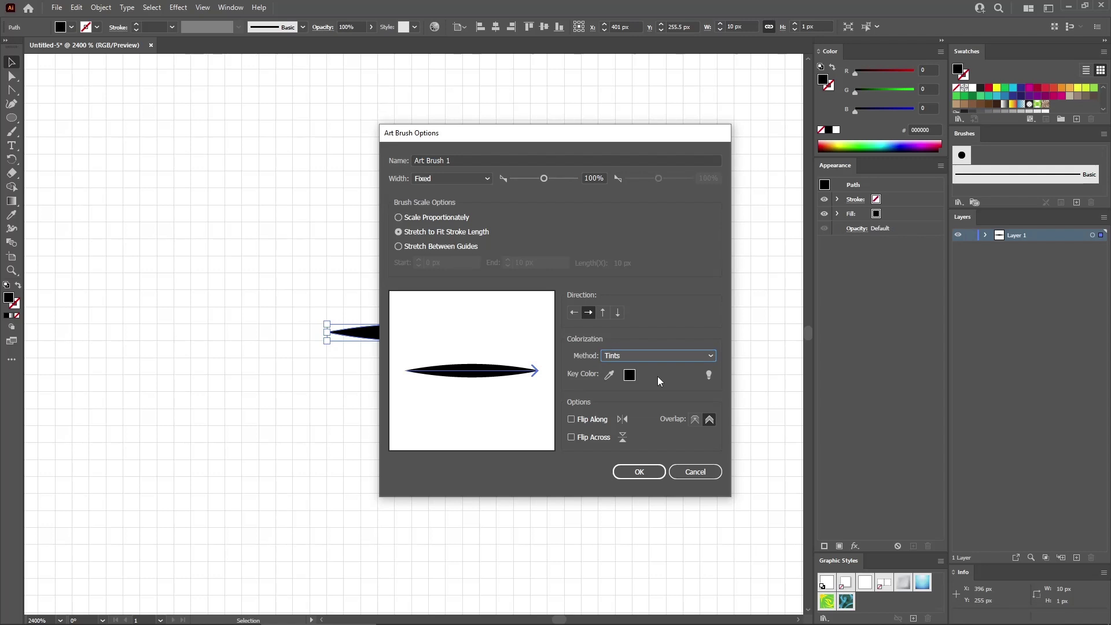
pyautogui.click(646, 471)
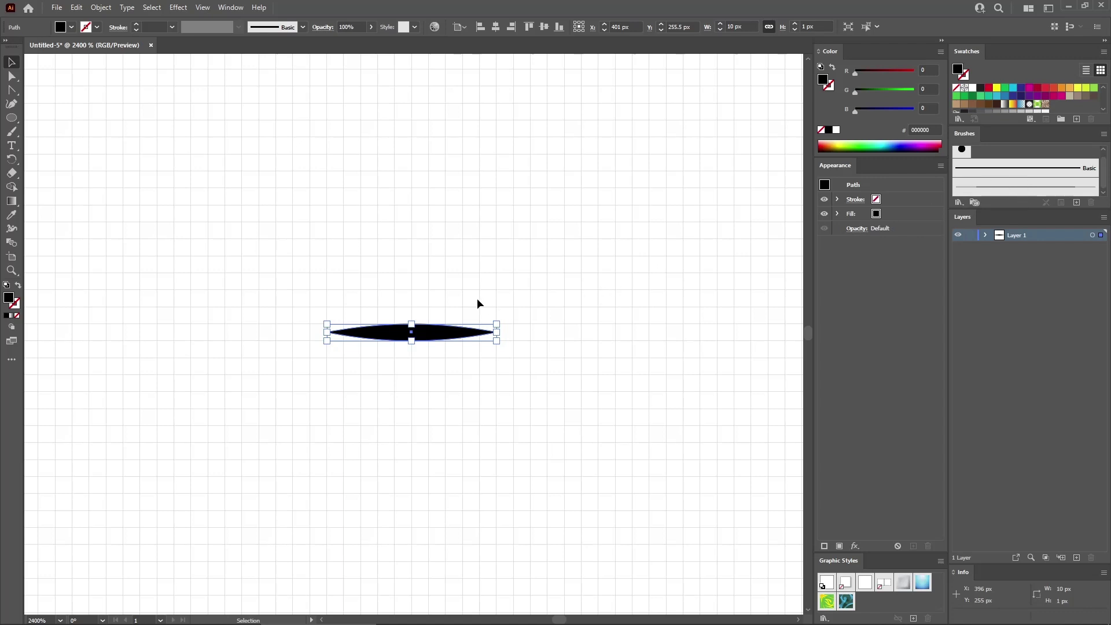
pyautogui.press('Delete')
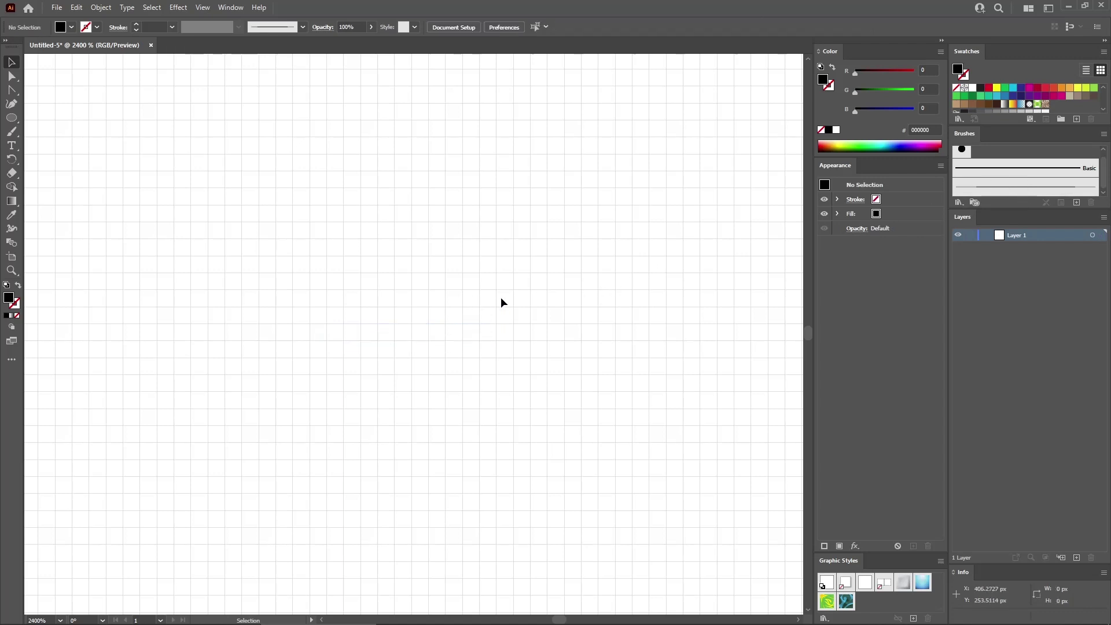
pyautogui.hotkey('ctrl', '0')
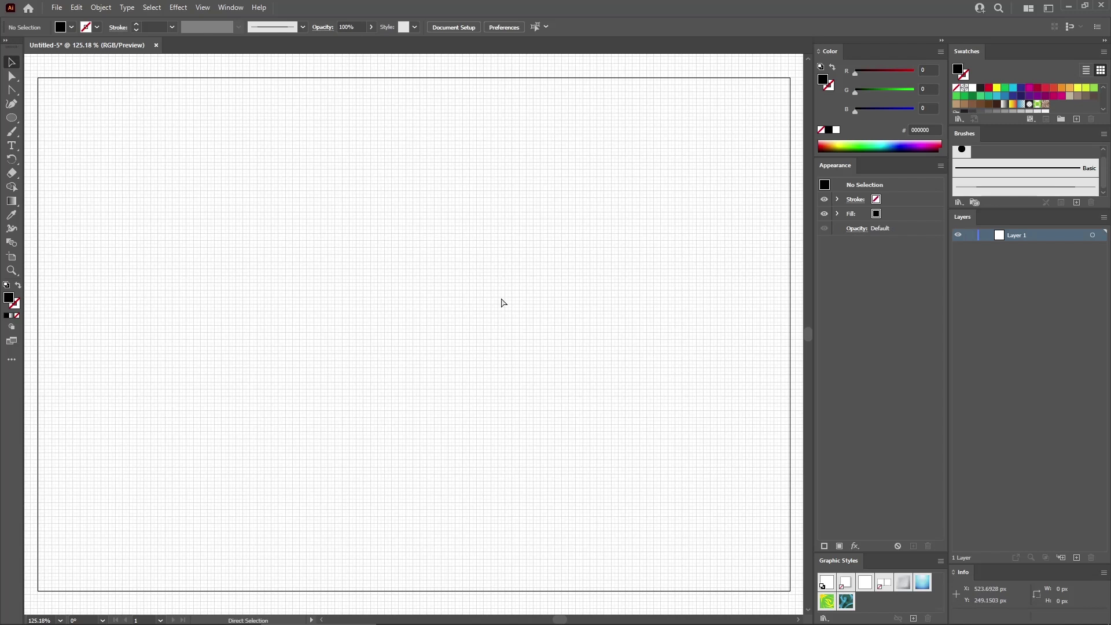
# Step: Set the Rectangle tool's fill to navy RGB 9/23/72 (#091748)
pyautogui.hotkey('ctrl', '1')
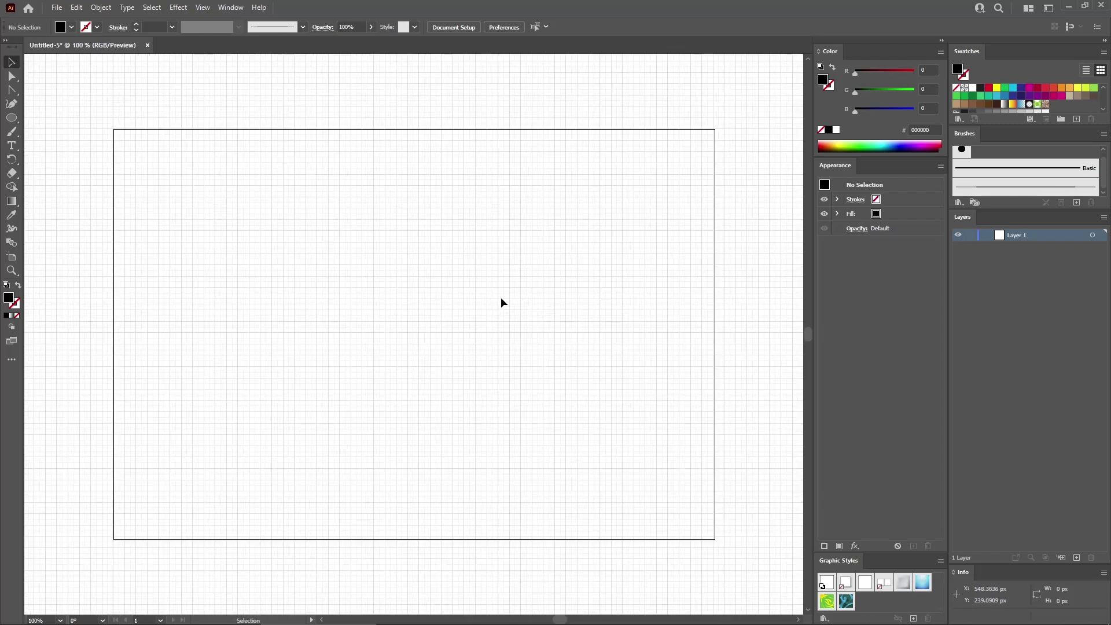
pyautogui.moveTo(11, 118); pyautogui.dragTo(42, 114)
pyautogui.doubleClick(11, 300)
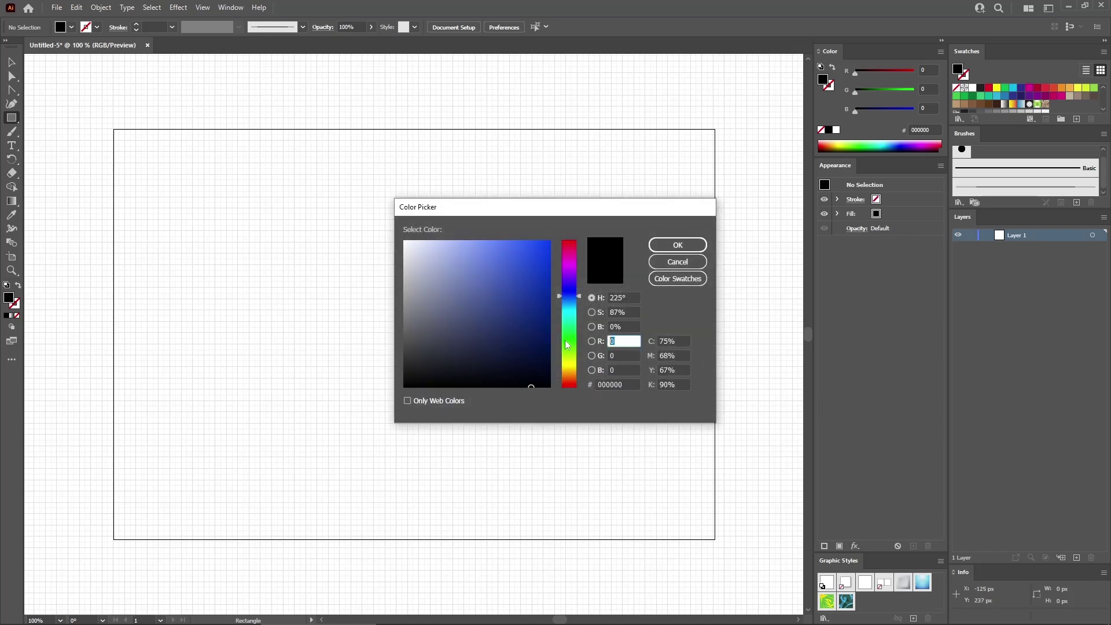
pyautogui.write('9')
pyautogui.press('Tab')
pyautogui.write('23')
pyautogui.press('Tab')
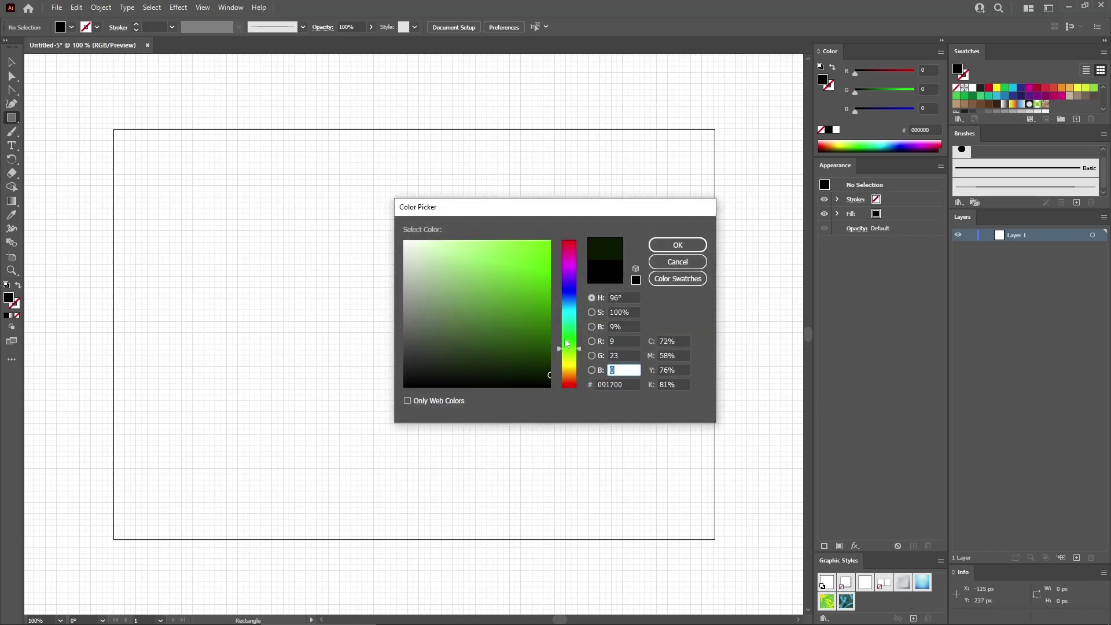
pyautogui.click(678, 245)
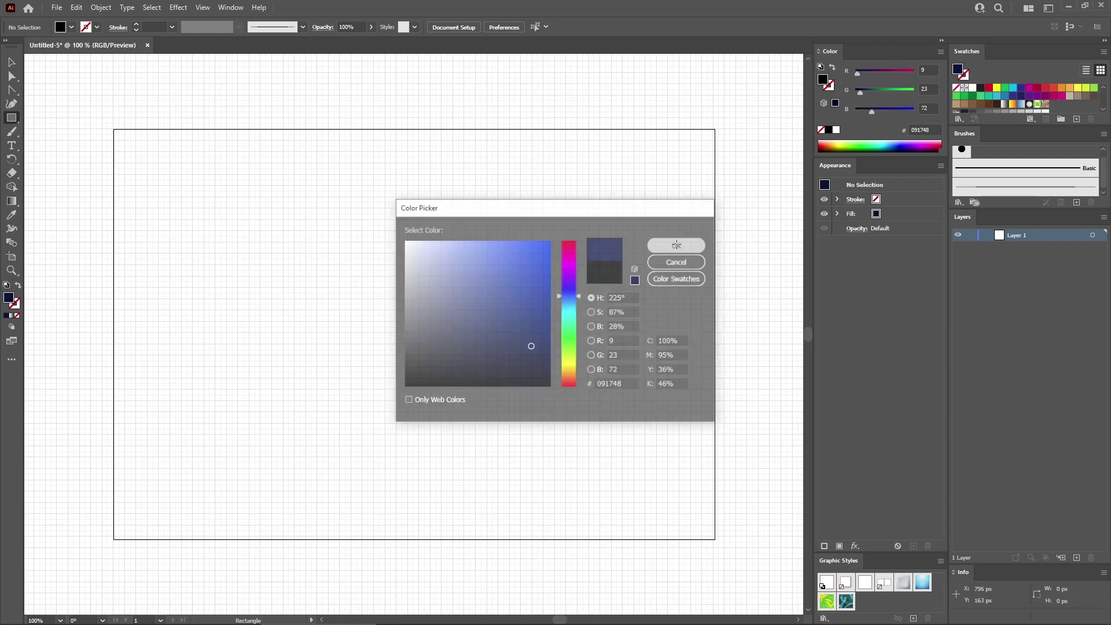
# Step: Make an 870 × 600 px rectangle centred horizontally and vertically on the artboard
pyautogui.click(140, 150)
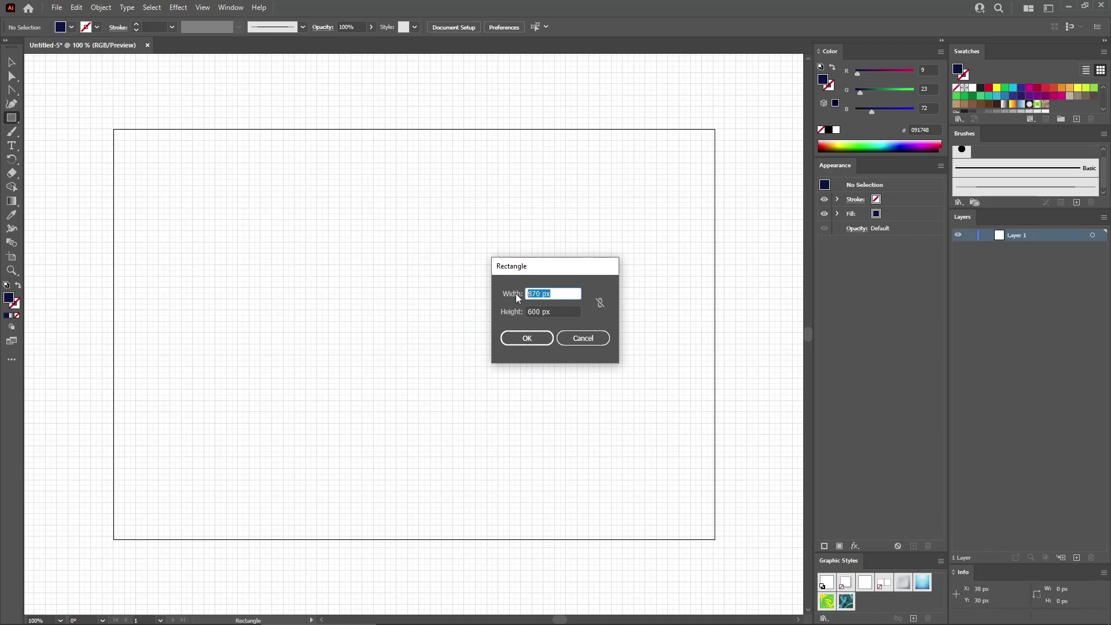
pyautogui.press('Tab')
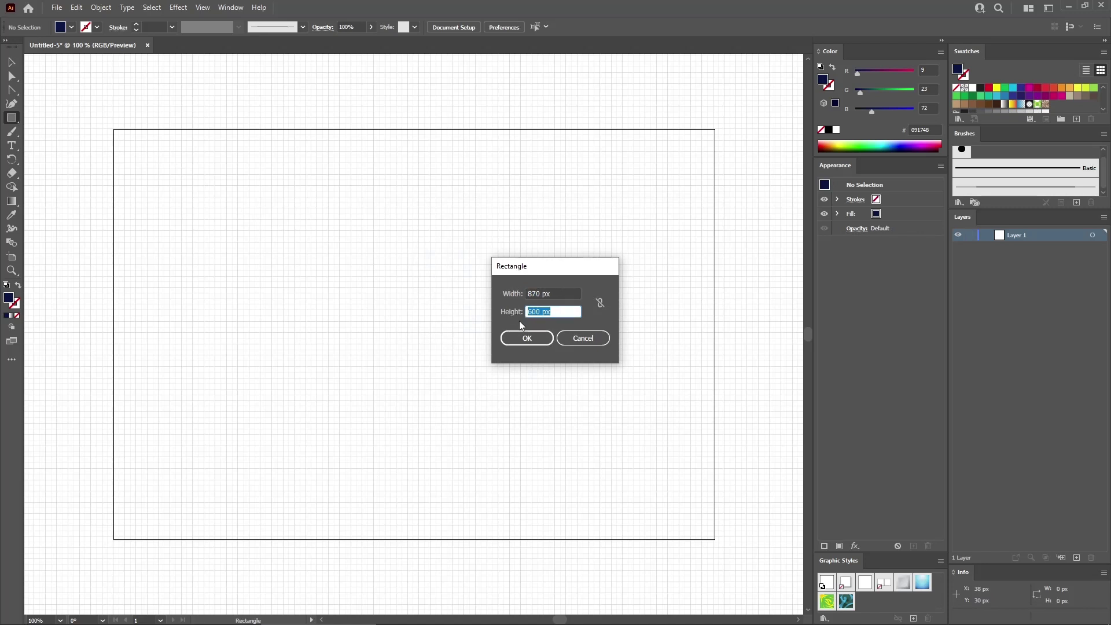
pyautogui.click(525, 338)
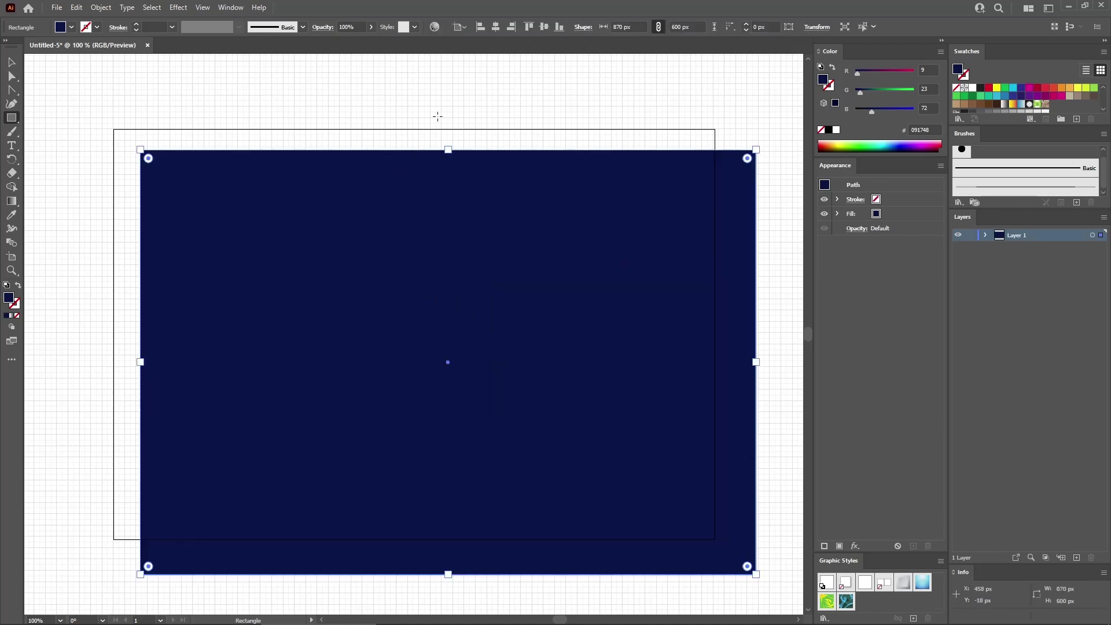
pyautogui.click(459, 27)
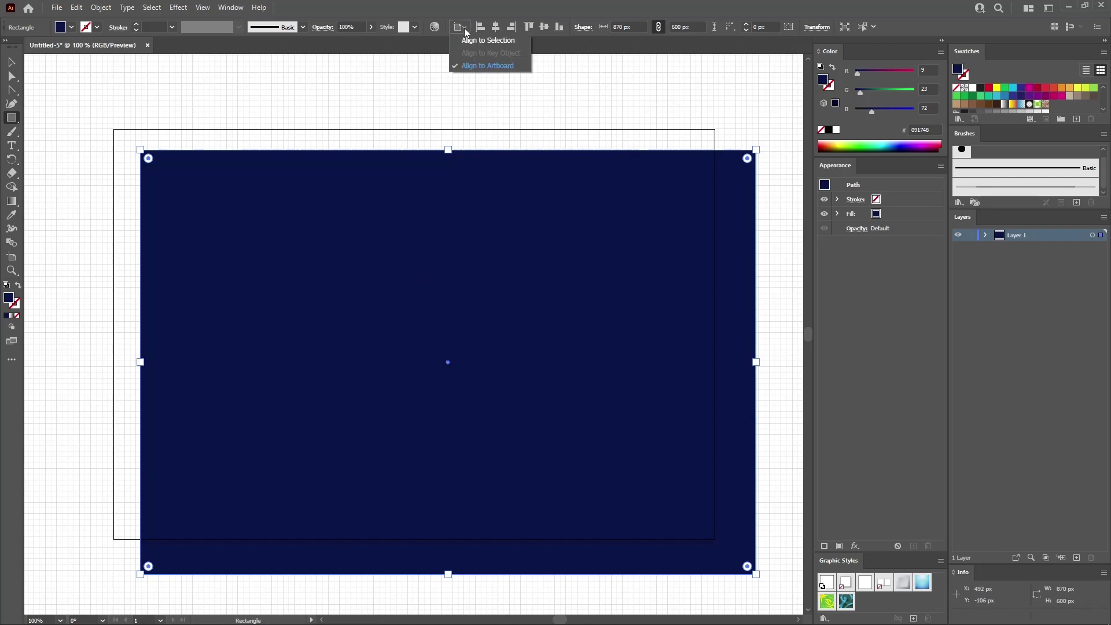
pyautogui.click(468, 61)
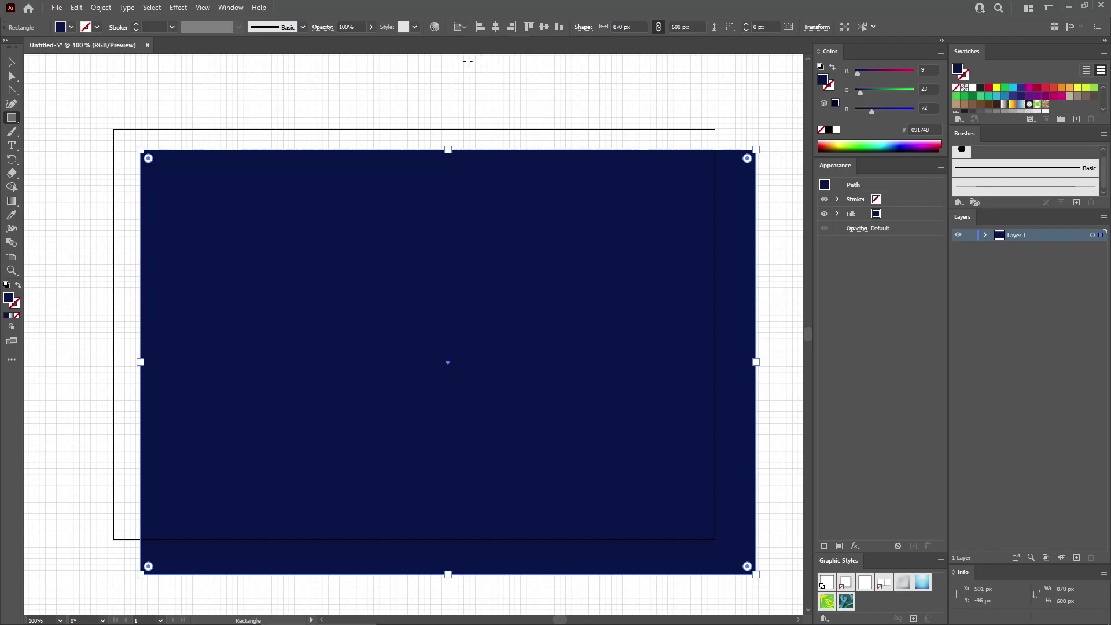
pyautogui.click(496, 29)
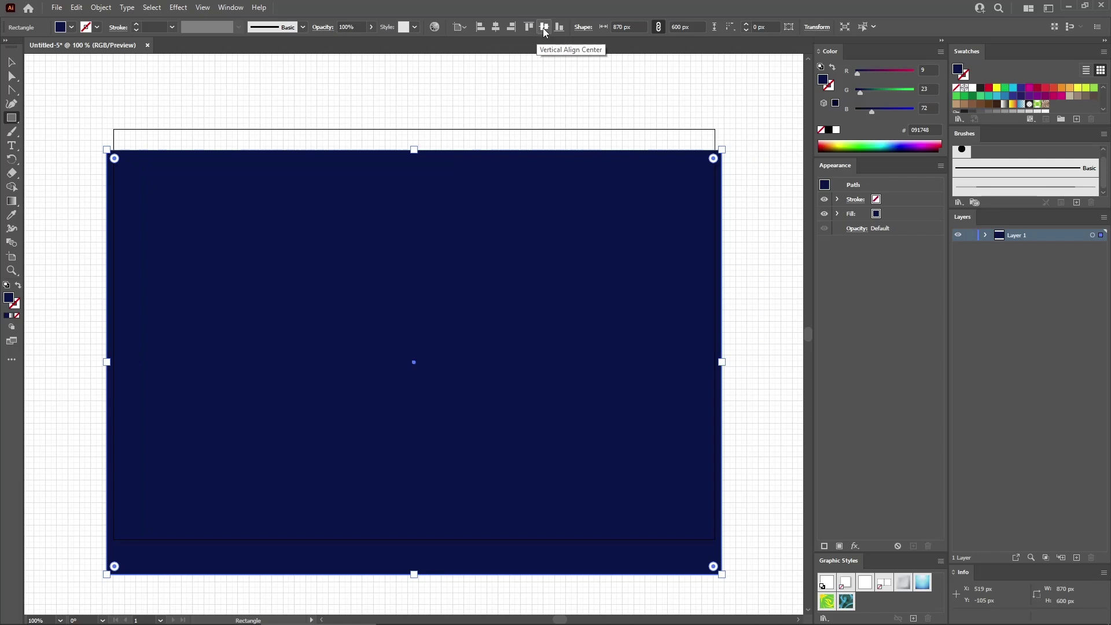
pyautogui.click(542, 29)
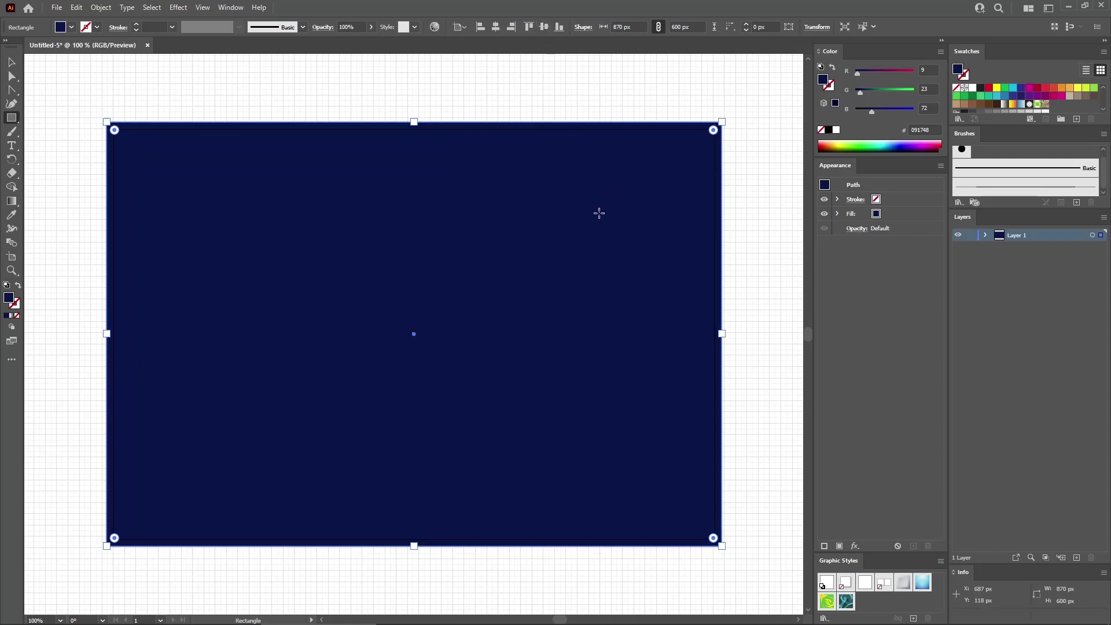
pyautogui.click(427, 90)
pyautogui.press('m')
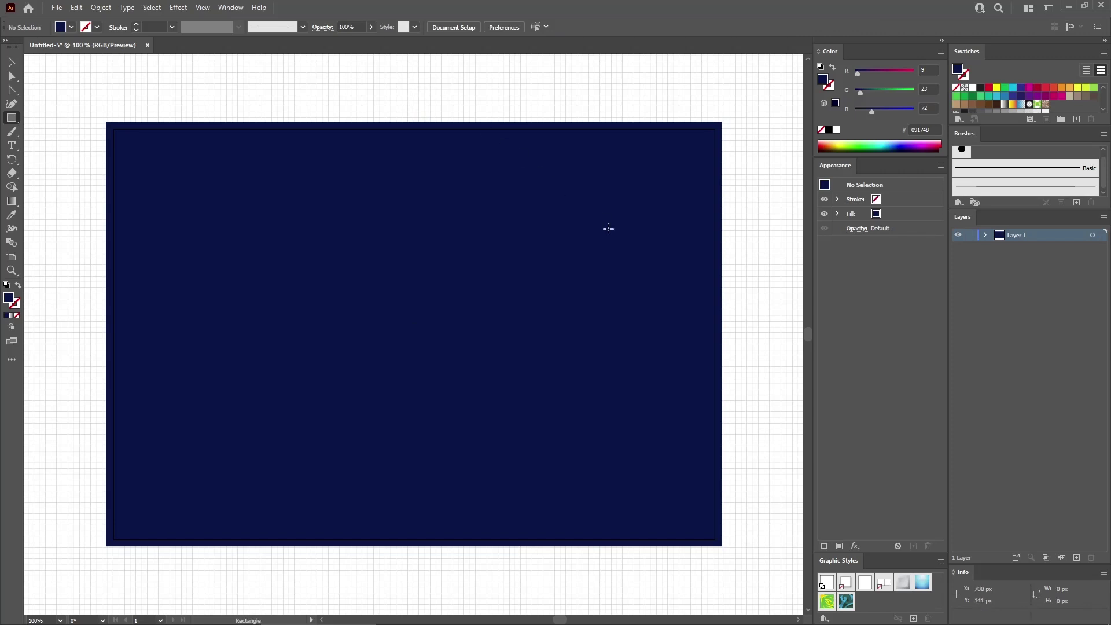
# Step: Lock the navy rectangle and set the Type tool to Robinson Regular, 250 pt
pyautogui.click(985, 235)
pyautogui.click(970, 247)
pyautogui.click(13, 146)
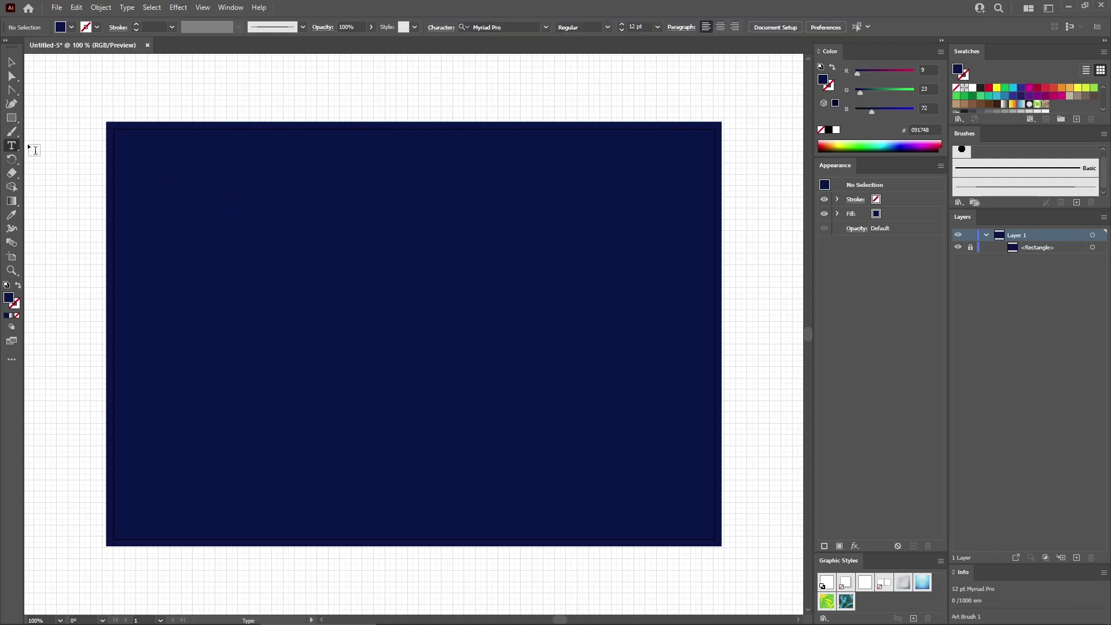
pyautogui.click(484, 26)
pyautogui.write('robin')
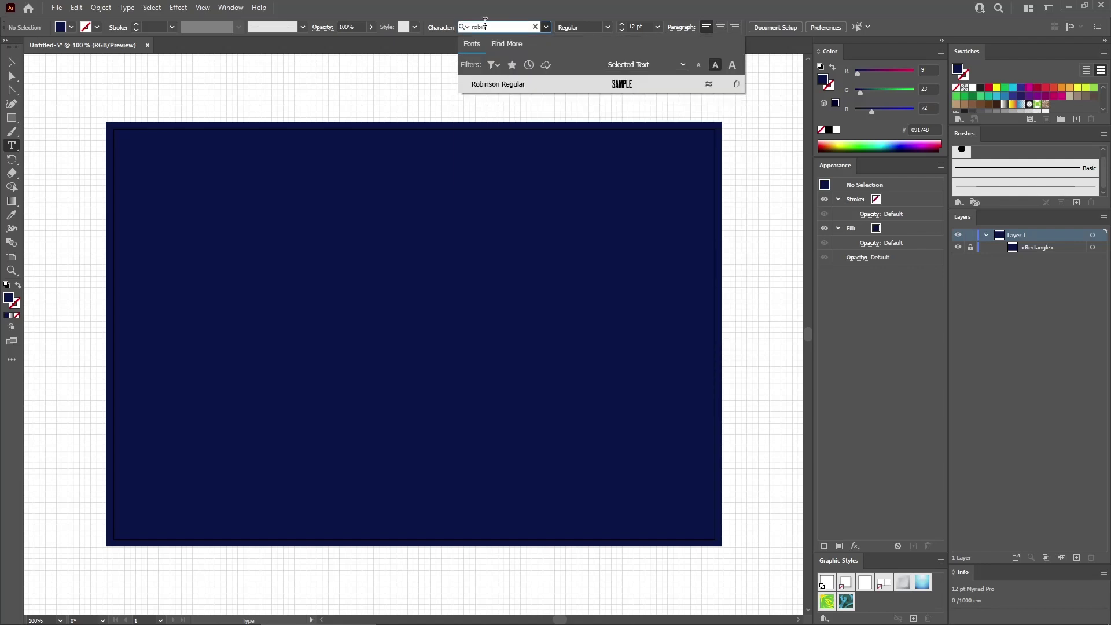
pyautogui.click(506, 85)
pyautogui.click(640, 26)
pyautogui.write('25')
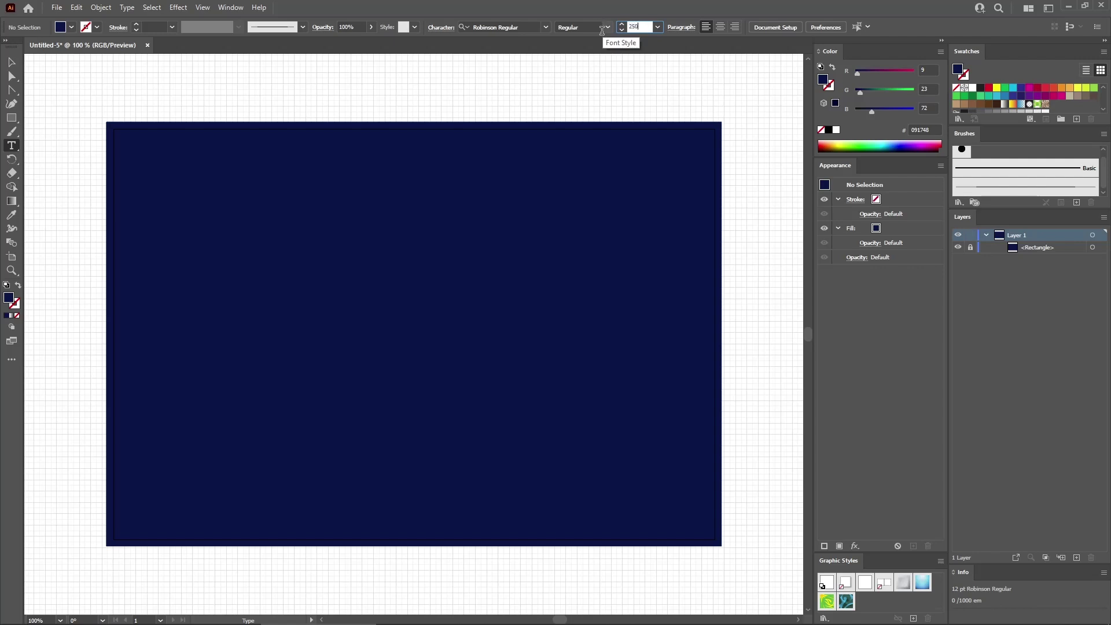
pyautogui.write('0')
pyautogui.press('Return')
# Step: Type ELECTRIC, colour it cyan RGB 62/249/254, and move it down toward centre
pyautogui.click(224, 314)
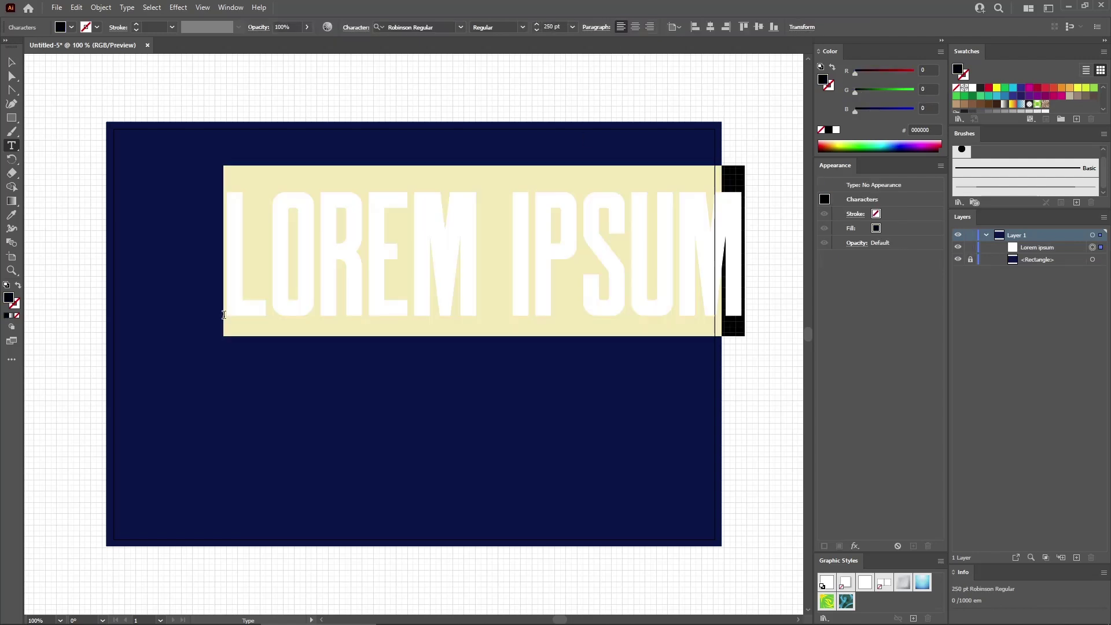
pyautogui.write('ELECTRIC')
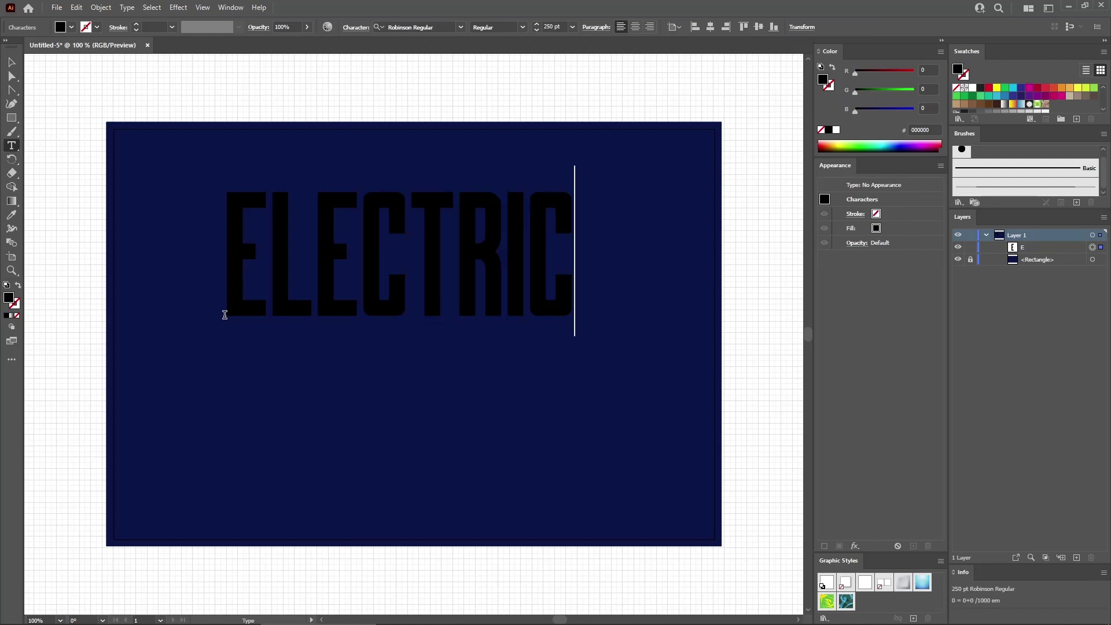
pyautogui.press('Escape')
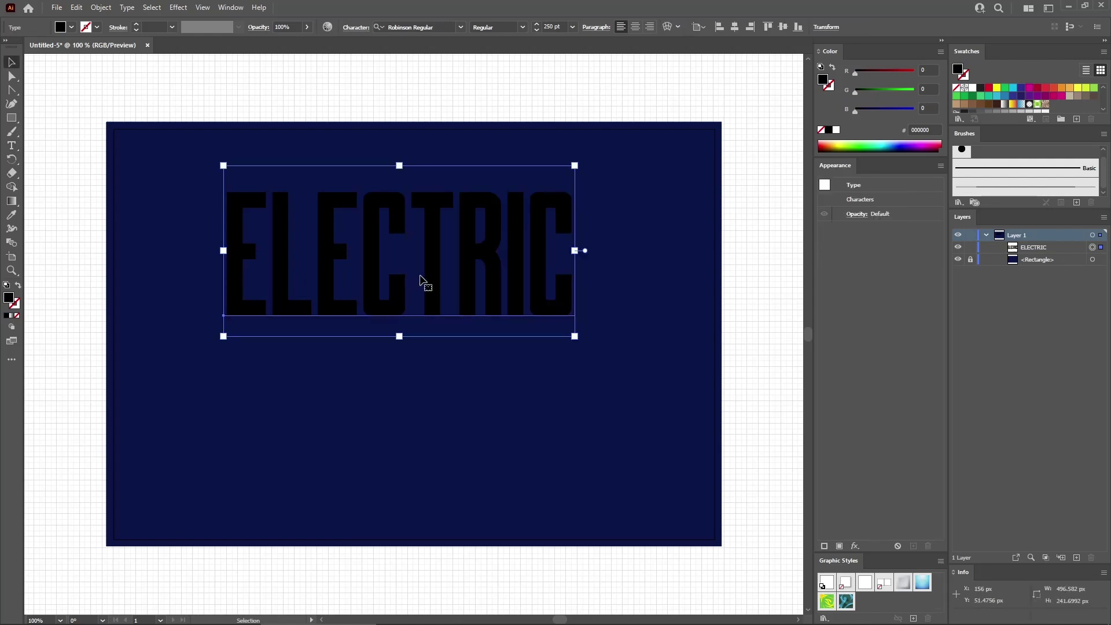
pyautogui.click(926, 70)
pyautogui.write('62')
pyautogui.press('Tab')
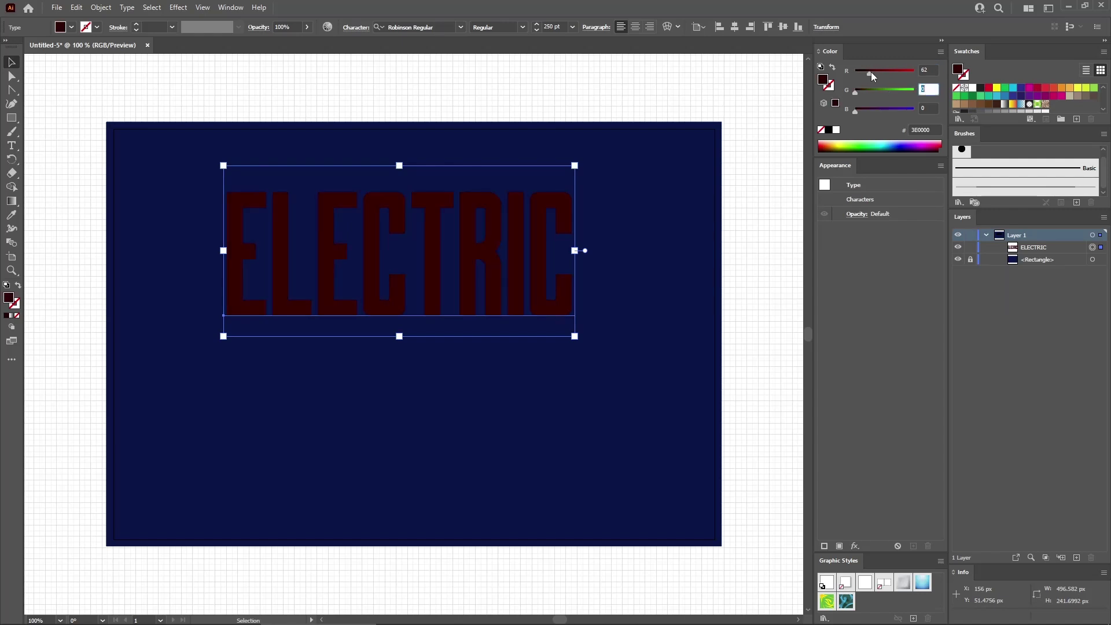
pyautogui.write('249')
pyautogui.press('Tab')
pyautogui.write('2')
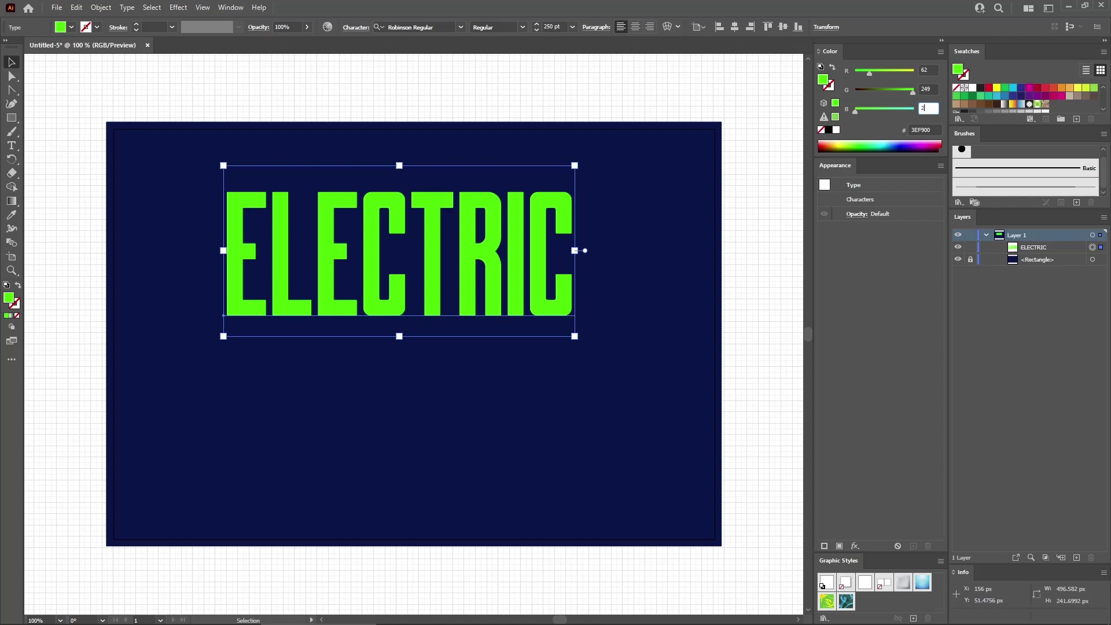
pyautogui.write('54')
pyautogui.press('Return')
pyautogui.moveTo(536, 255); pyautogui.dragTo(550, 313)
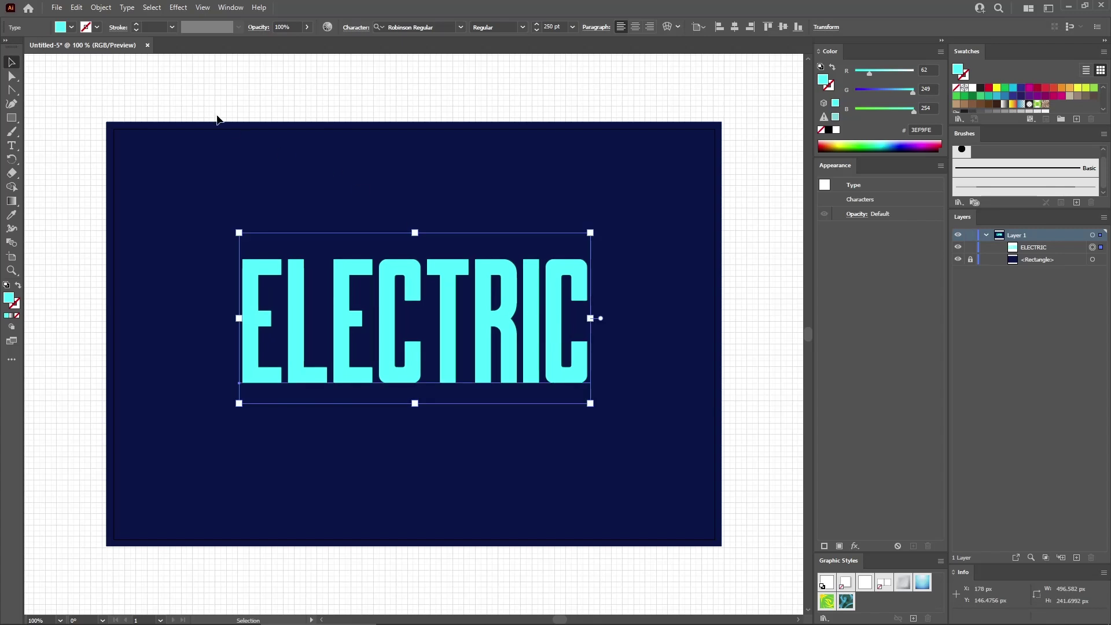
# Step: Outline and ungroup ELECTRIC, then delete the letter I
pyautogui.click(127, 7)
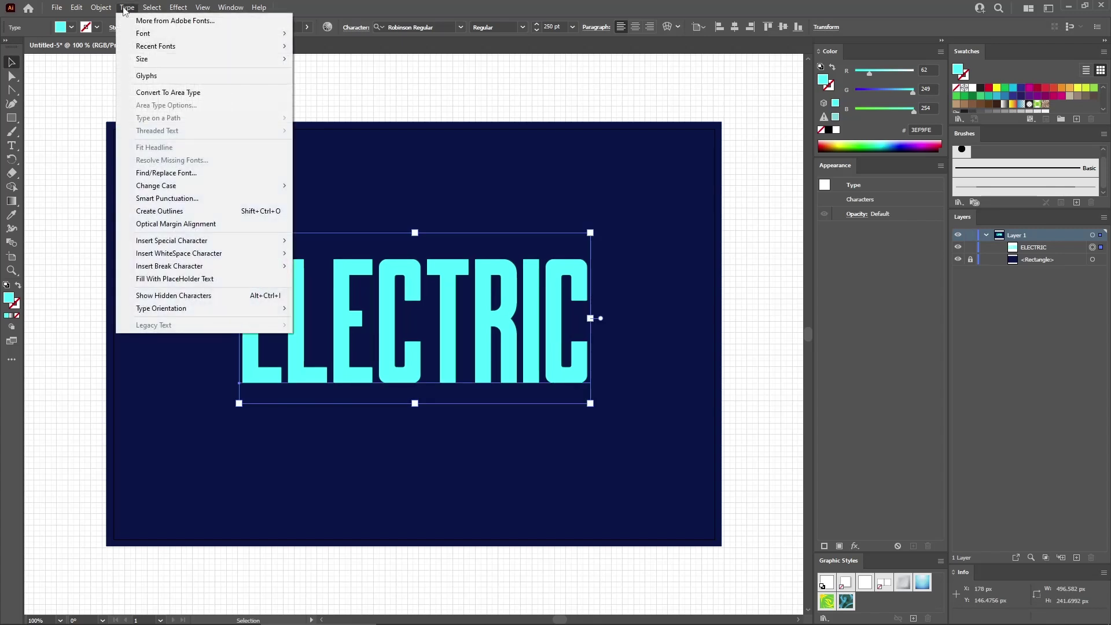
pyautogui.click(171, 212)
pyautogui.press('ctrl')
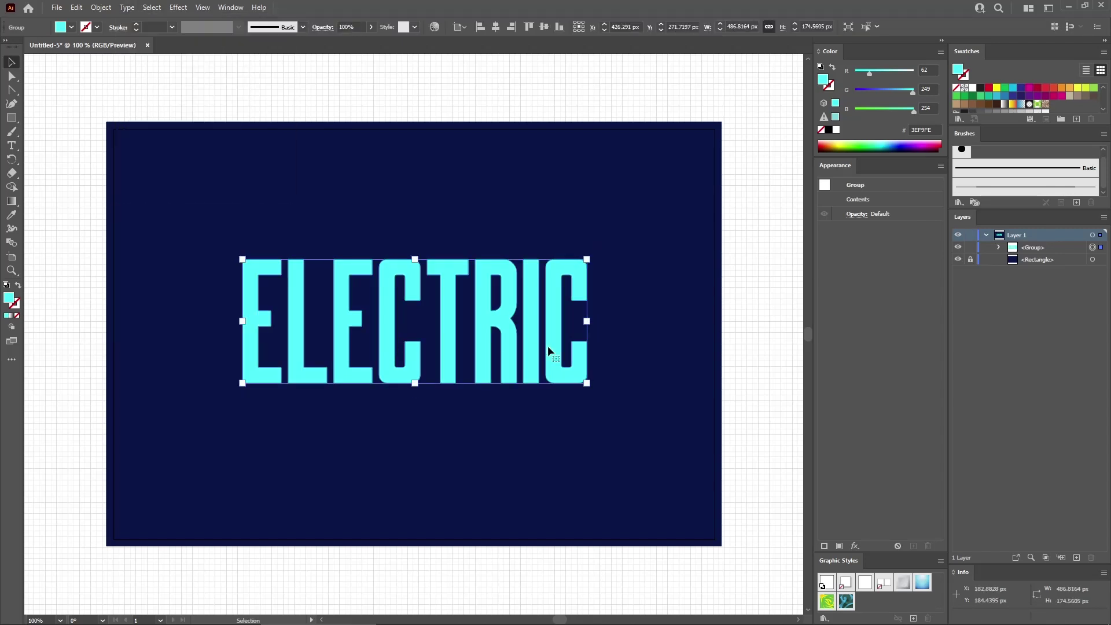
pyautogui.hotkey('ctrl', 'shift', 'g')
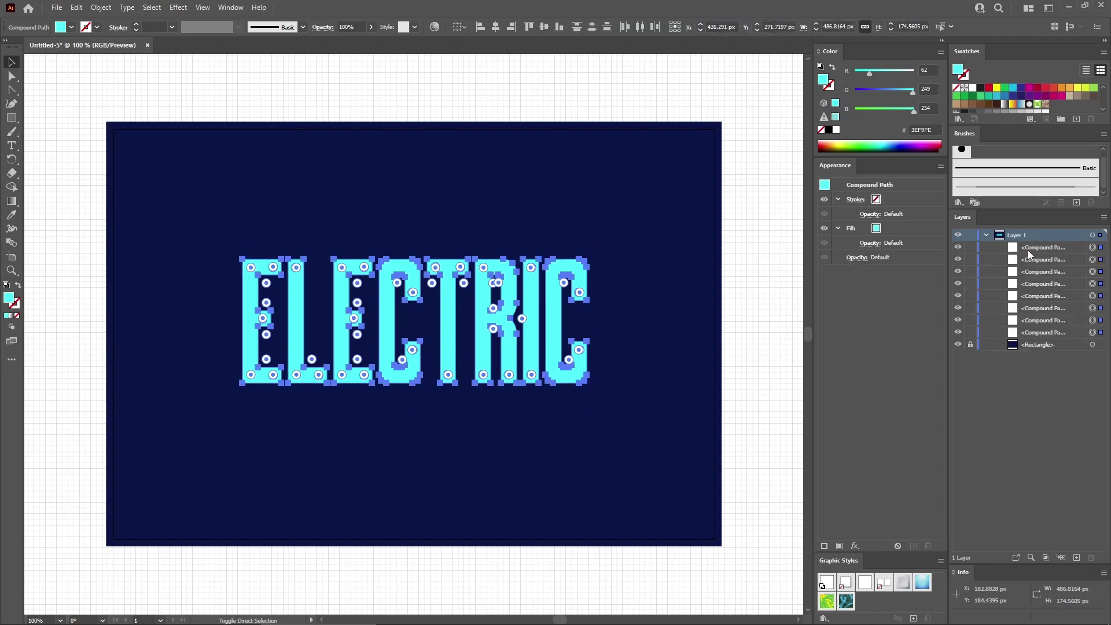
pyautogui.click(651, 331)
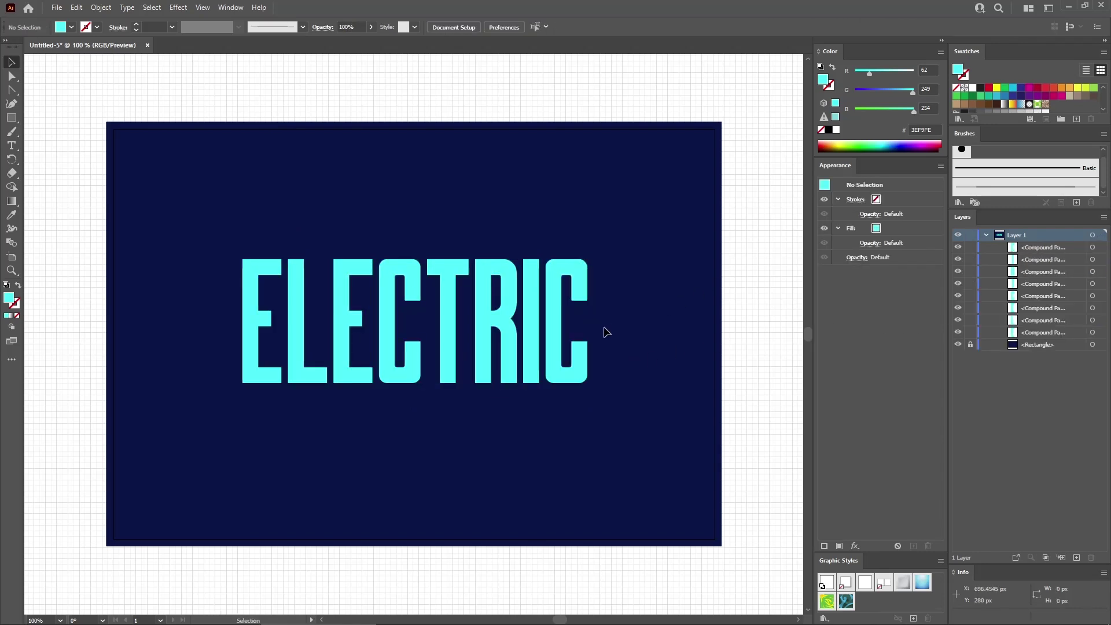
pyautogui.click(531, 305)
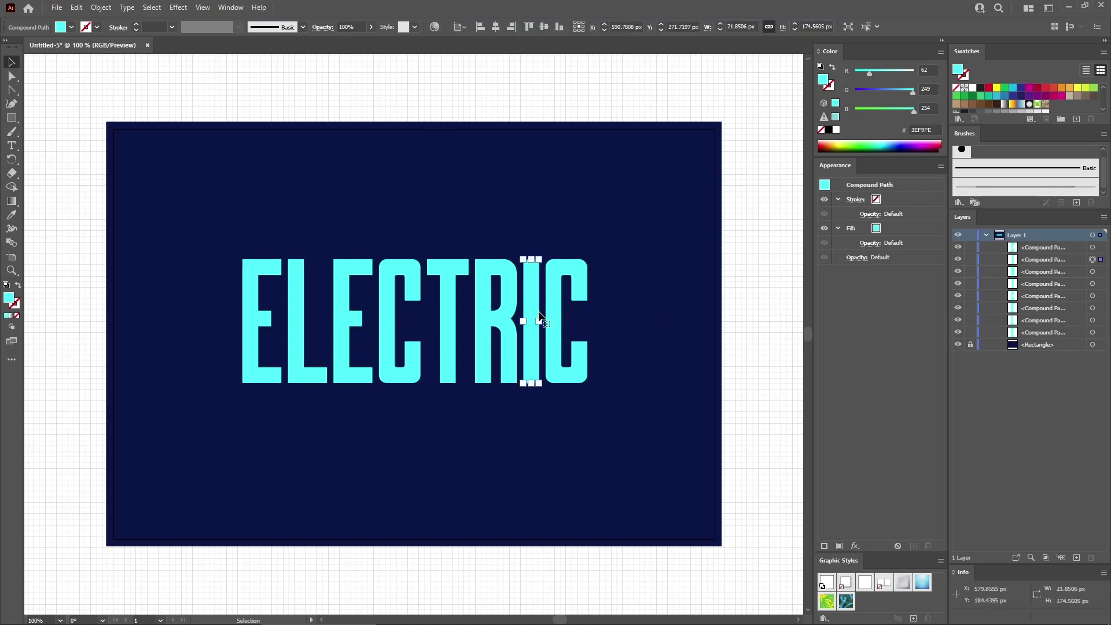
pyautogui.press('Delete')
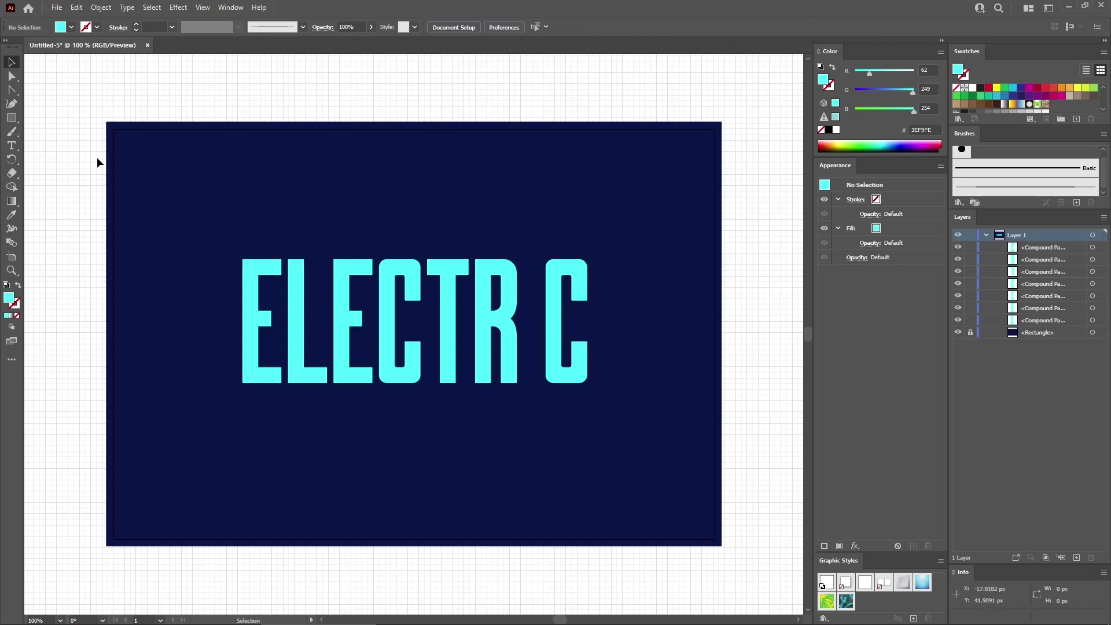
# Step: Draw a 60 × 180 px rectangle near the gap and zoom in on it
pyautogui.click(11, 118)
pyautogui.click(493, 255)
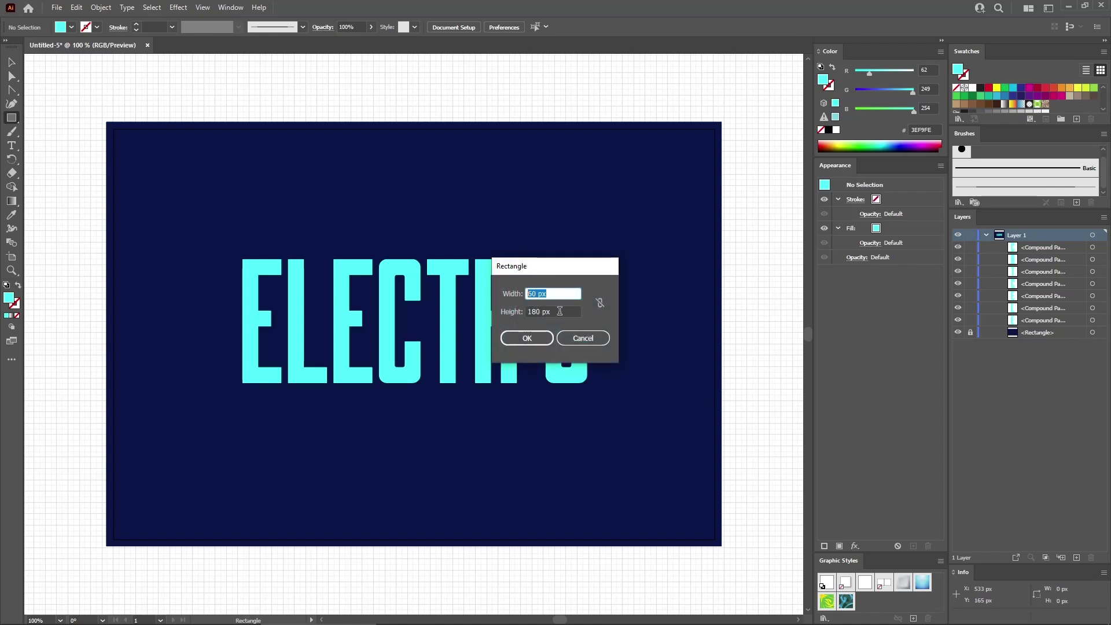
pyautogui.press('Tab')
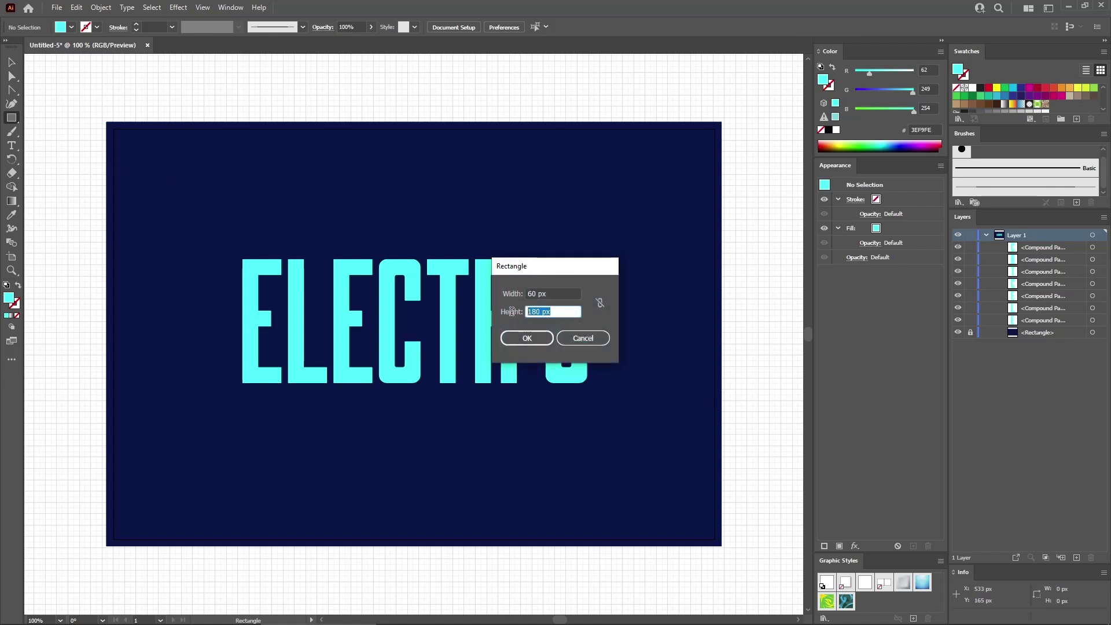
pyautogui.click(524, 339)
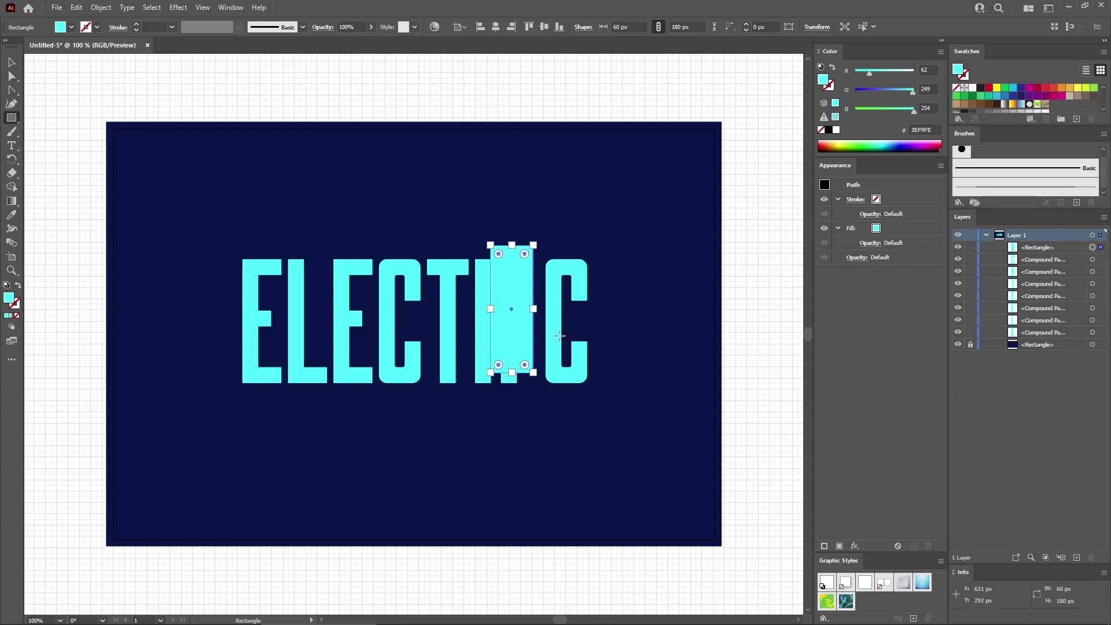
pyautogui.hotkey('ctrl', '=')
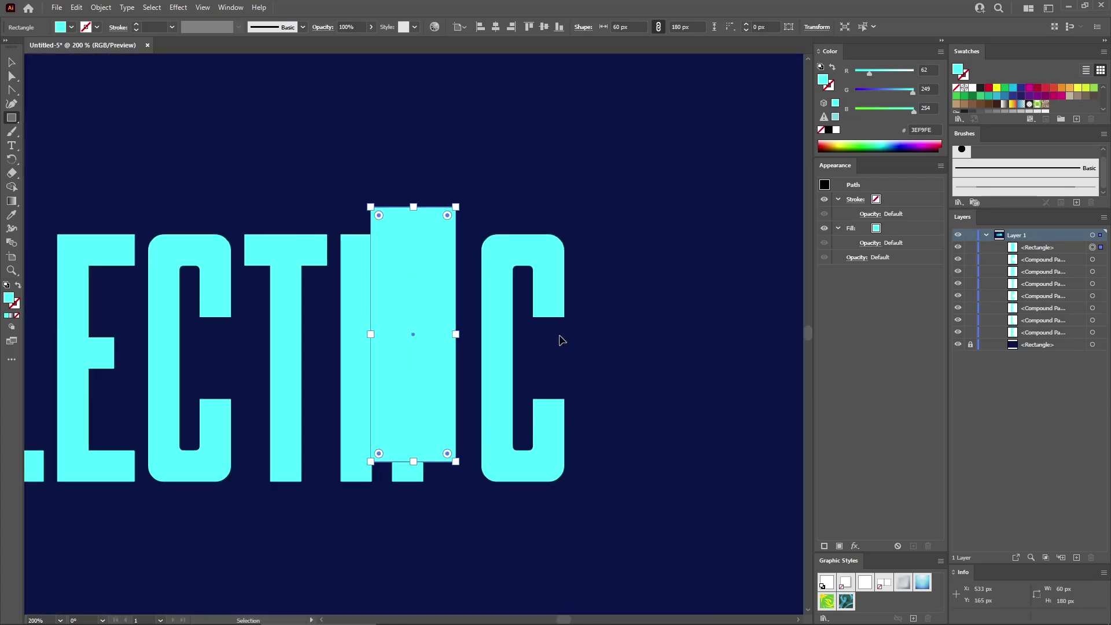
pyautogui.hotkey('ctrl', '=')
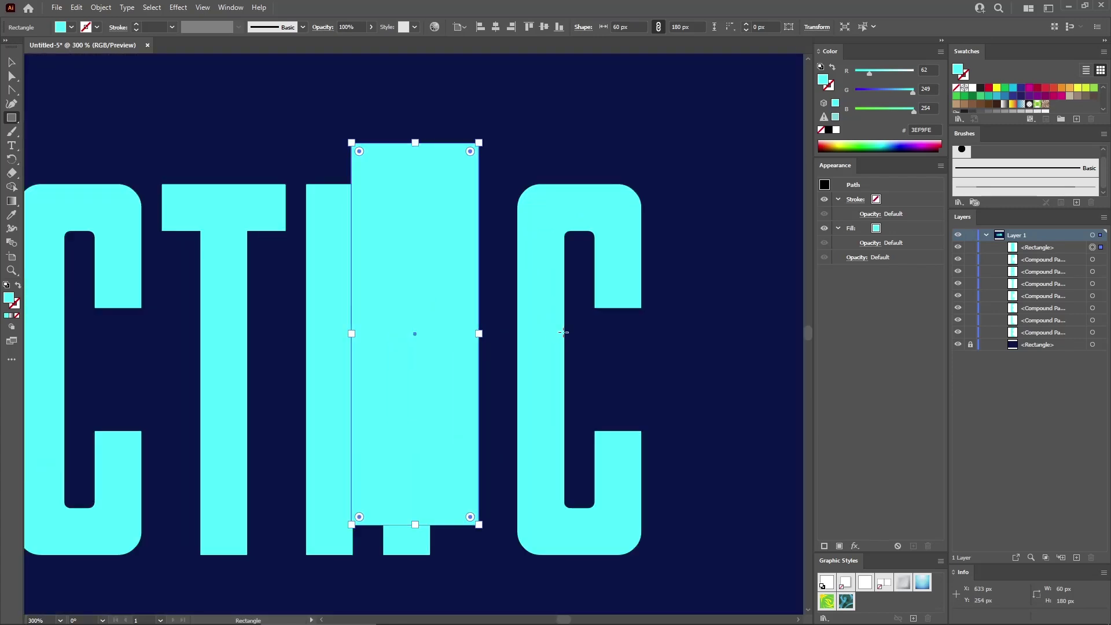
# Step: Add midpoint anchors to the cyan rectangle with Object > Path > Add Anchor Points
pyautogui.click(12, 76)
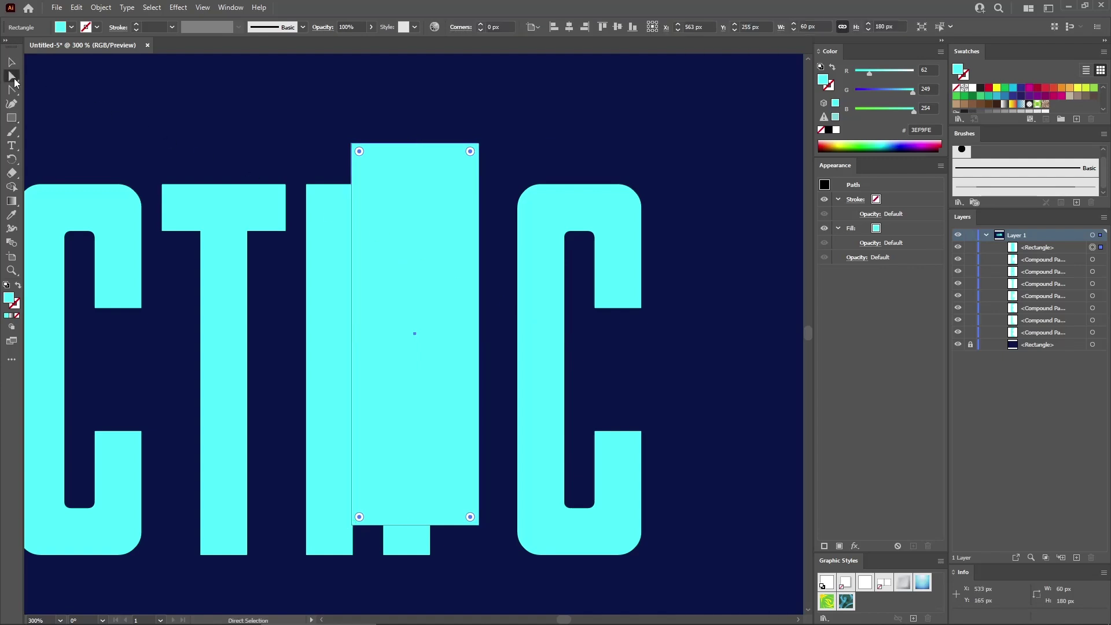
pyautogui.click(101, 8)
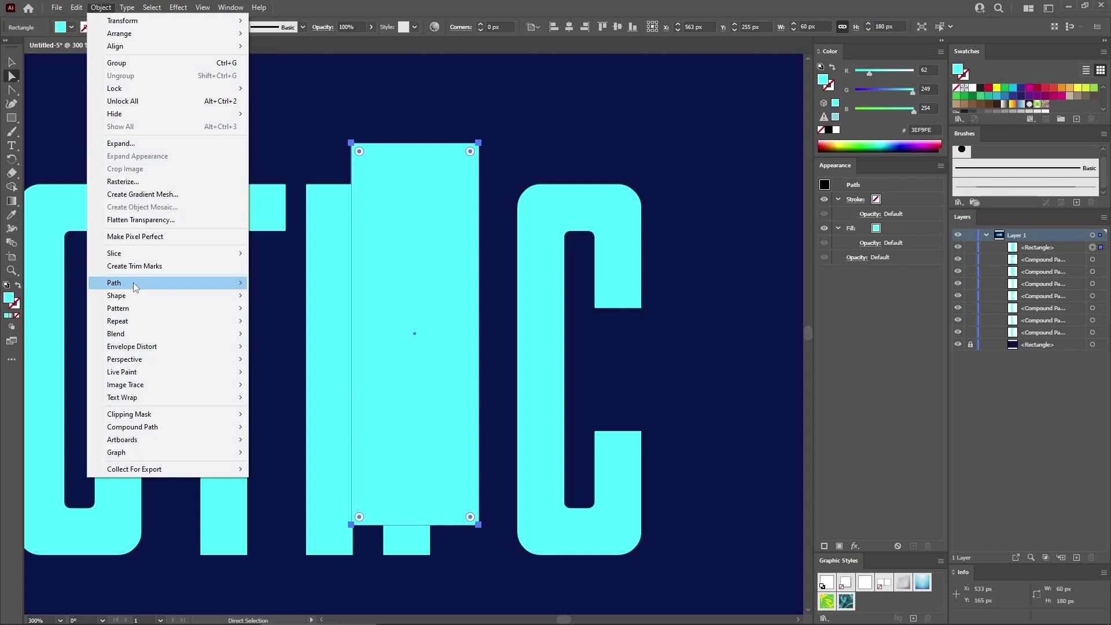
pyautogui.moveTo(231, 282)
pyautogui.click(394, 362)
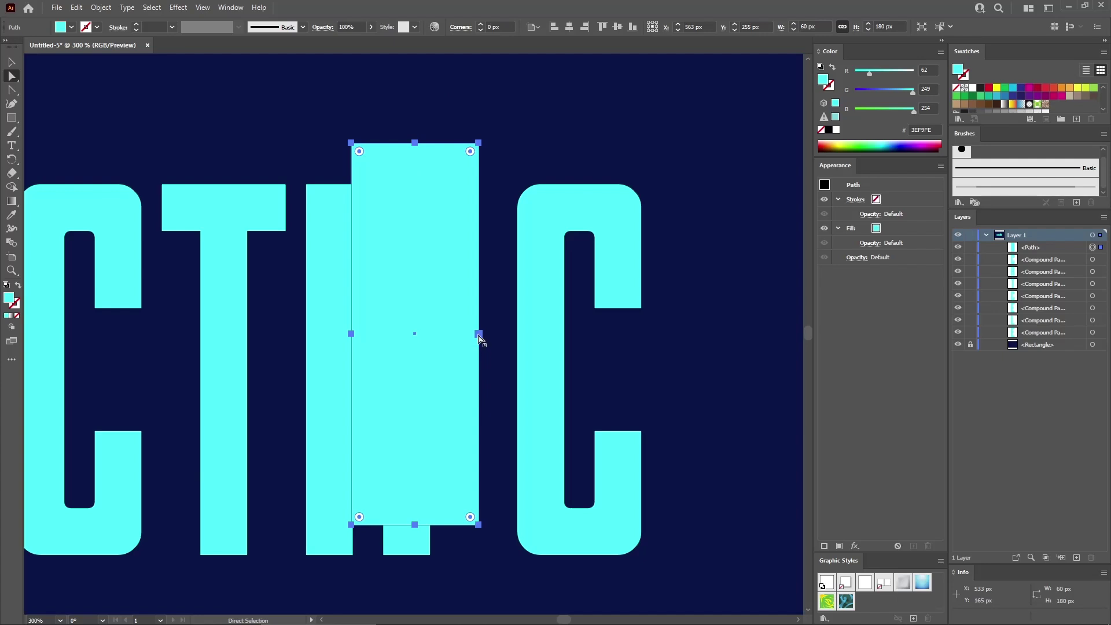
# Step: Drag the middle and corner anchors into a zigzag lightning shape
pyautogui.click(414, 144)
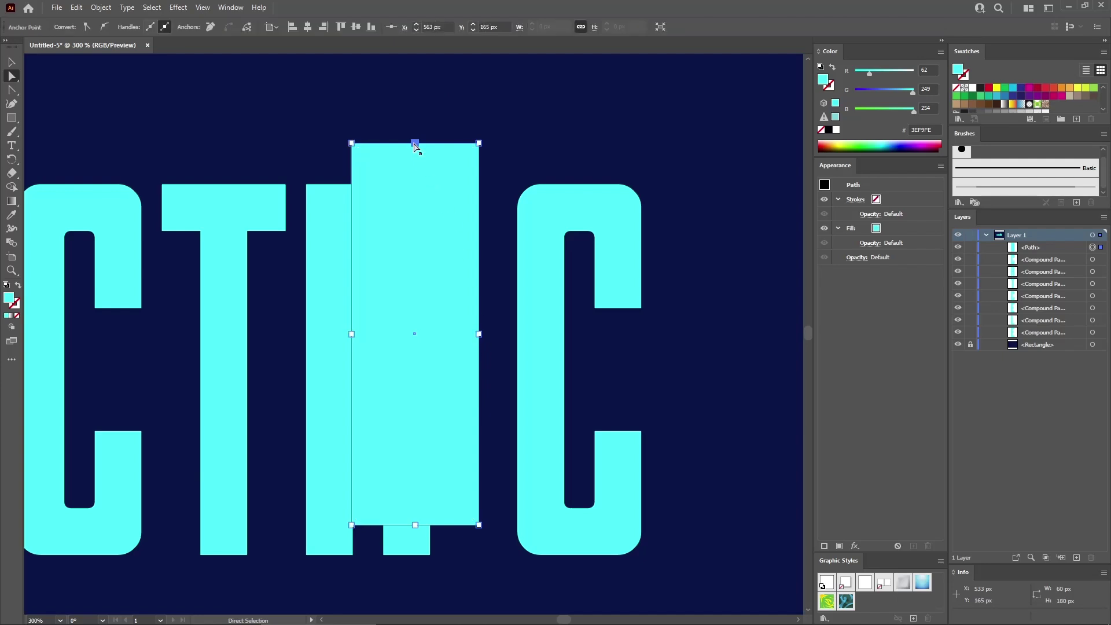
pyautogui.moveTo(414, 145); pyautogui.dragTo(449, 147)
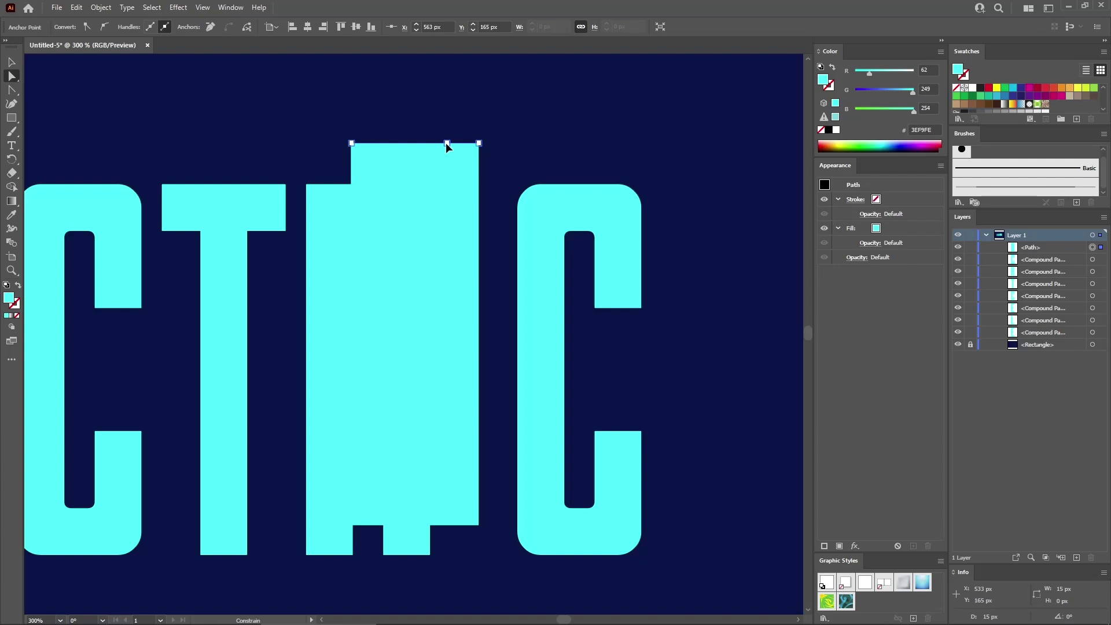
pyautogui.moveTo(447, 147); pyautogui.dragTo(448, 148)
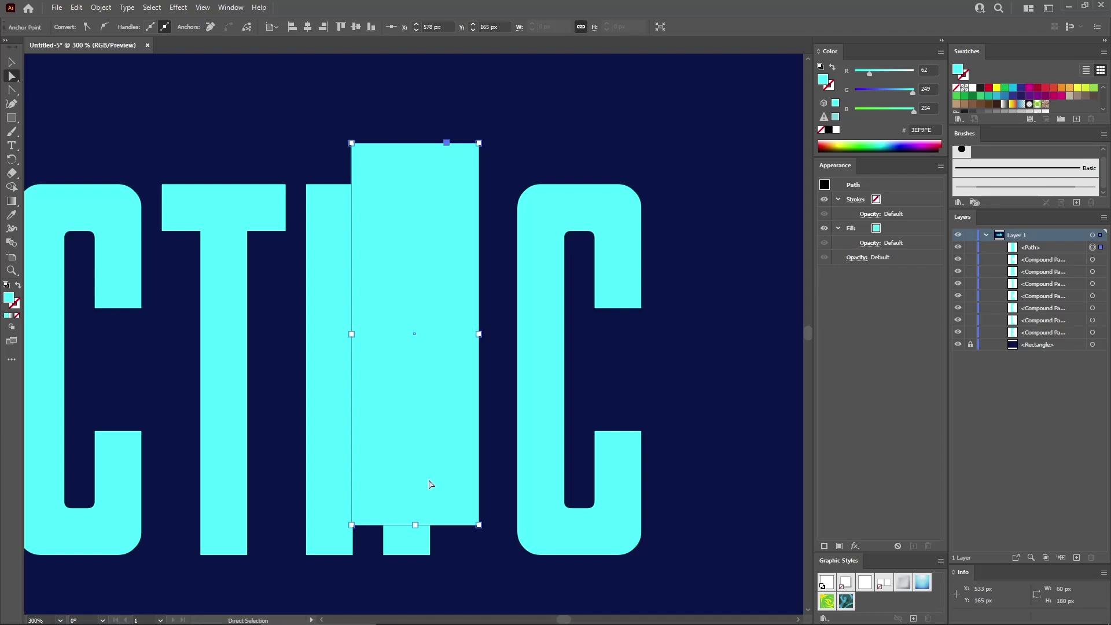
pyautogui.moveTo(415, 527); pyautogui.dragTo(383, 525)
pyautogui.moveTo(478, 333); pyautogui.dragTo(479, 302)
pyautogui.moveTo(351, 348); pyautogui.dragTo(351, 366)
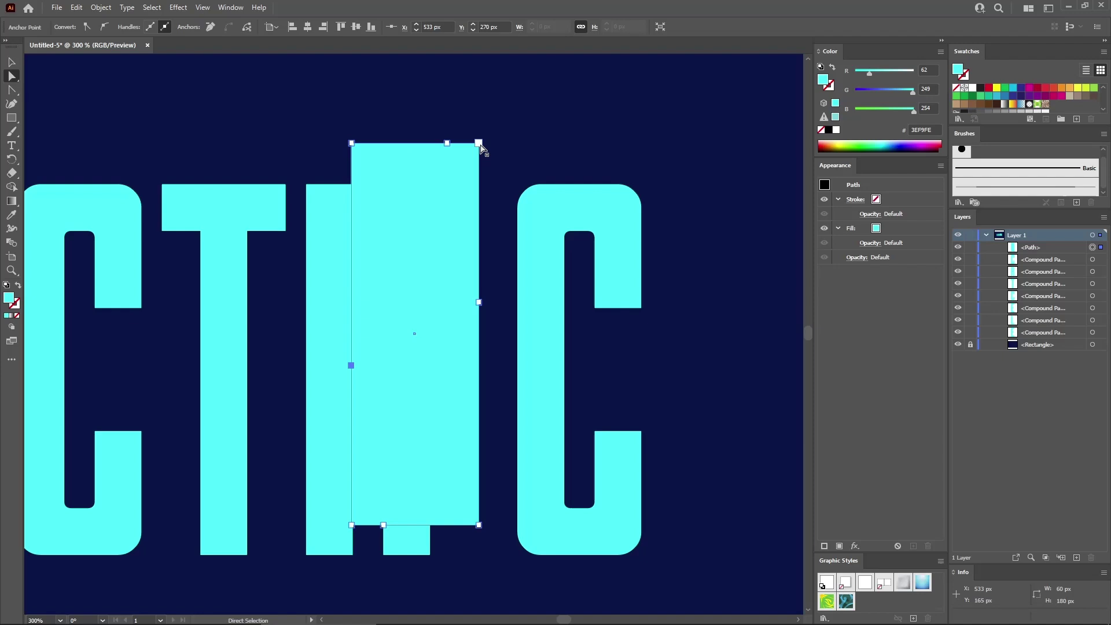
pyautogui.click(478, 142)
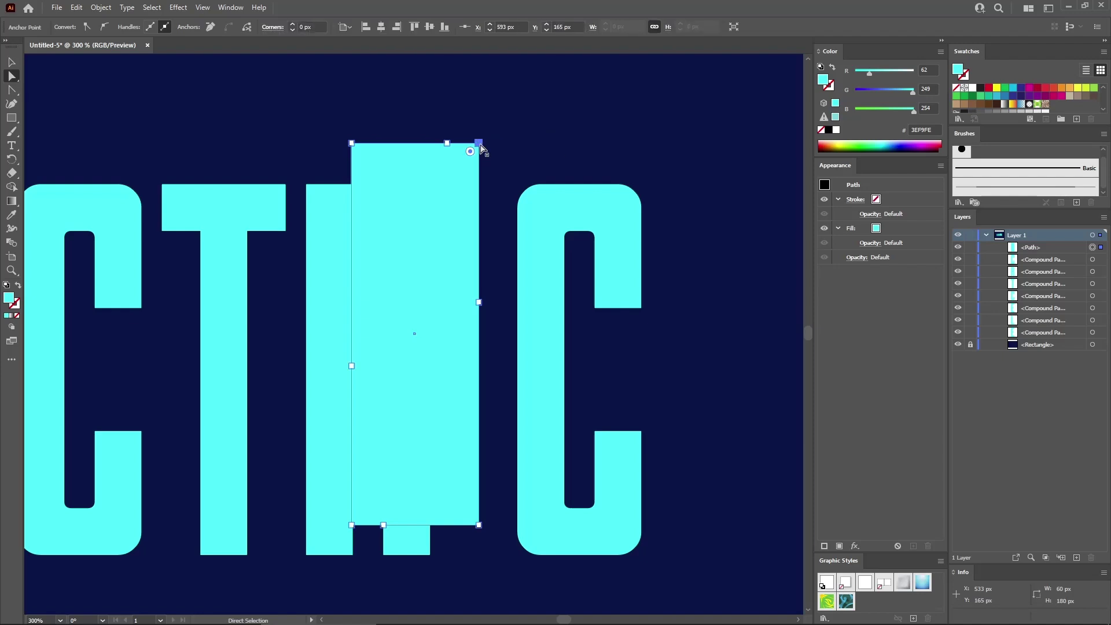
pyautogui.moveTo(480, 144); pyautogui.dragTo(426, 303)
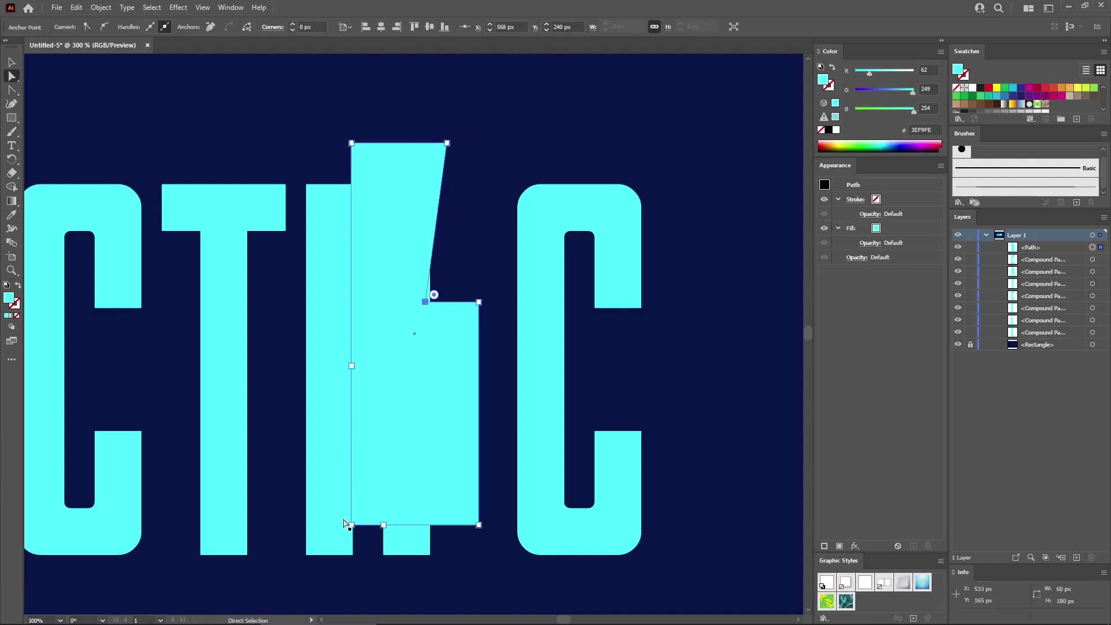
pyautogui.moveTo(351, 525); pyautogui.dragTo(403, 367)
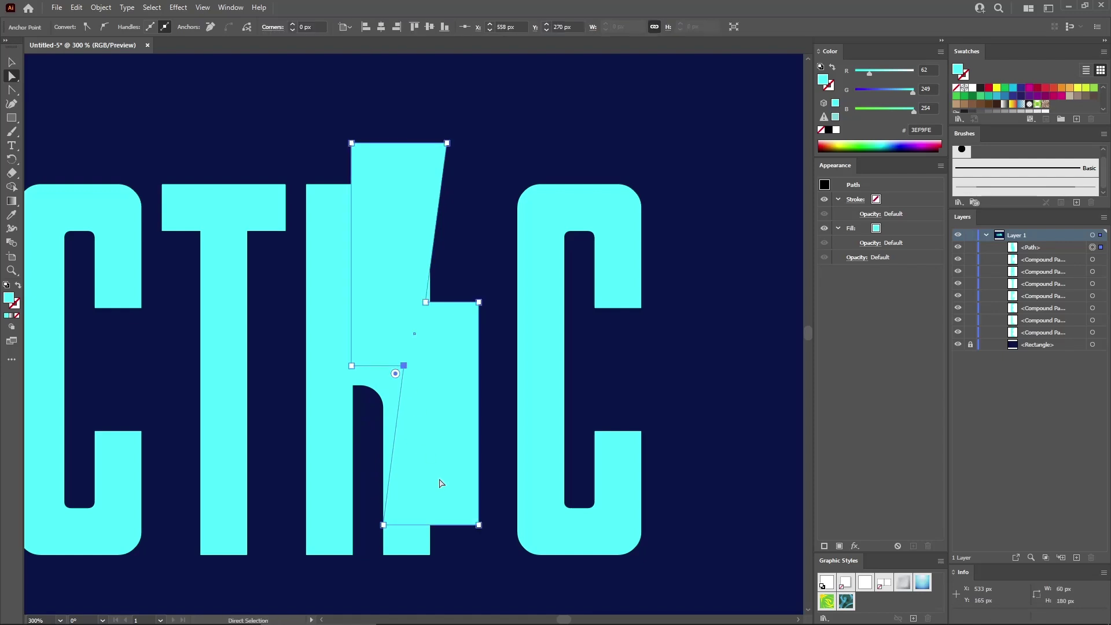
# Step: Delete the bottom-right and top-left corner anchors to finish the bolt
pyautogui.click(479, 524)
pyautogui.keyDown('shift'); pyautogui.click(351, 142); pyautogui.keyUp('shift')
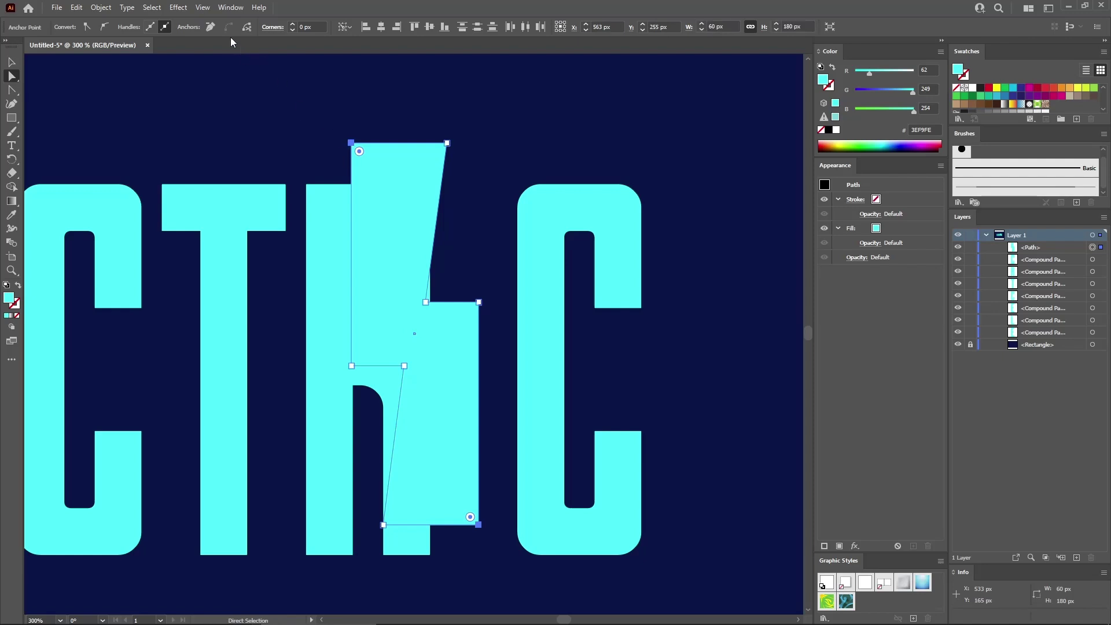
pyautogui.click(211, 27)
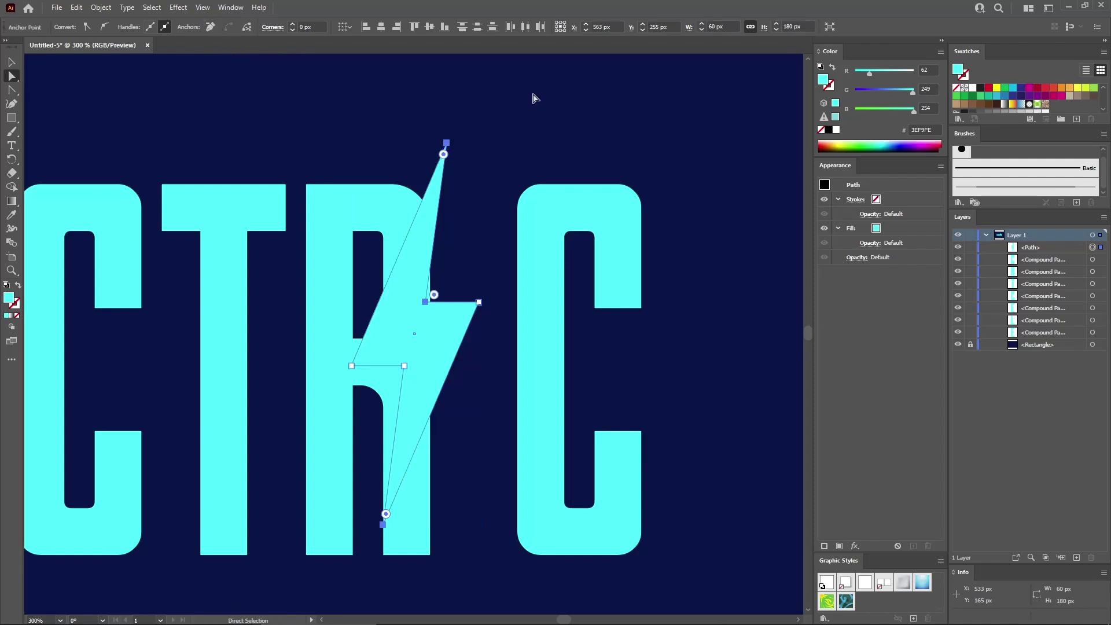
pyautogui.click(533, 98)
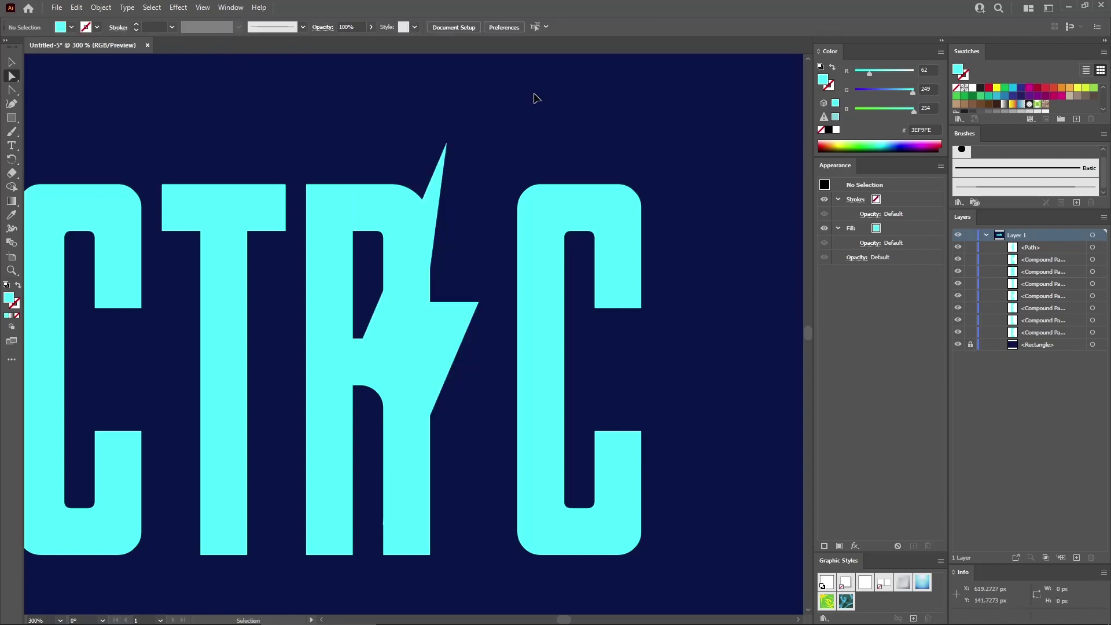
pyautogui.hotkey('ctrl', '0')
pyautogui.hotkey('ctrl', '1')
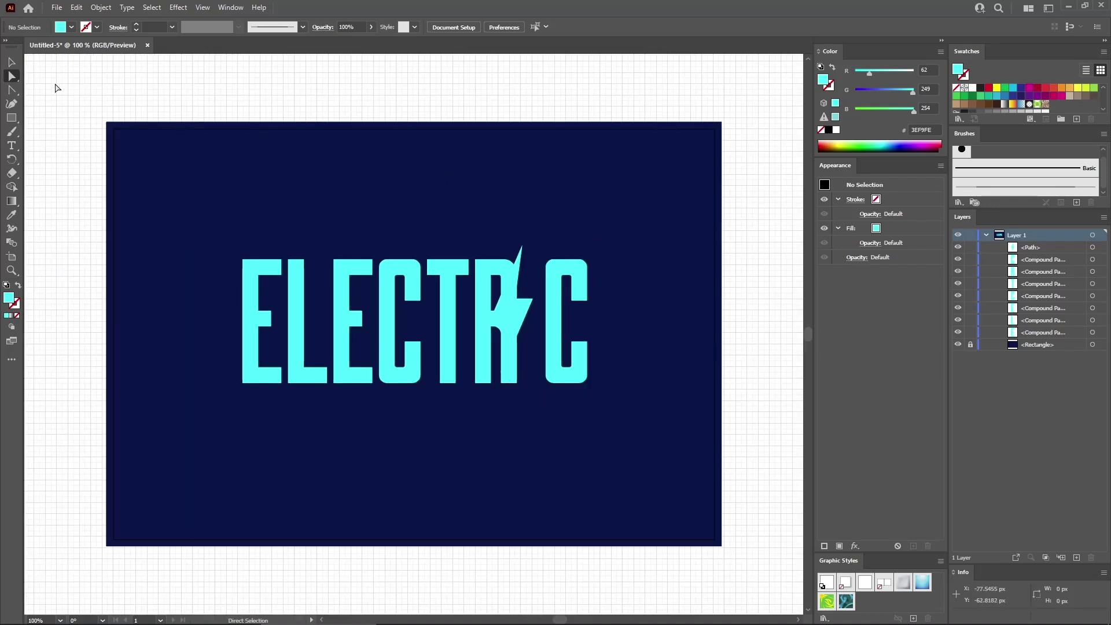
# Step: Align the C to the background's right edge and the E to its left edge
pyautogui.click(14, 63)
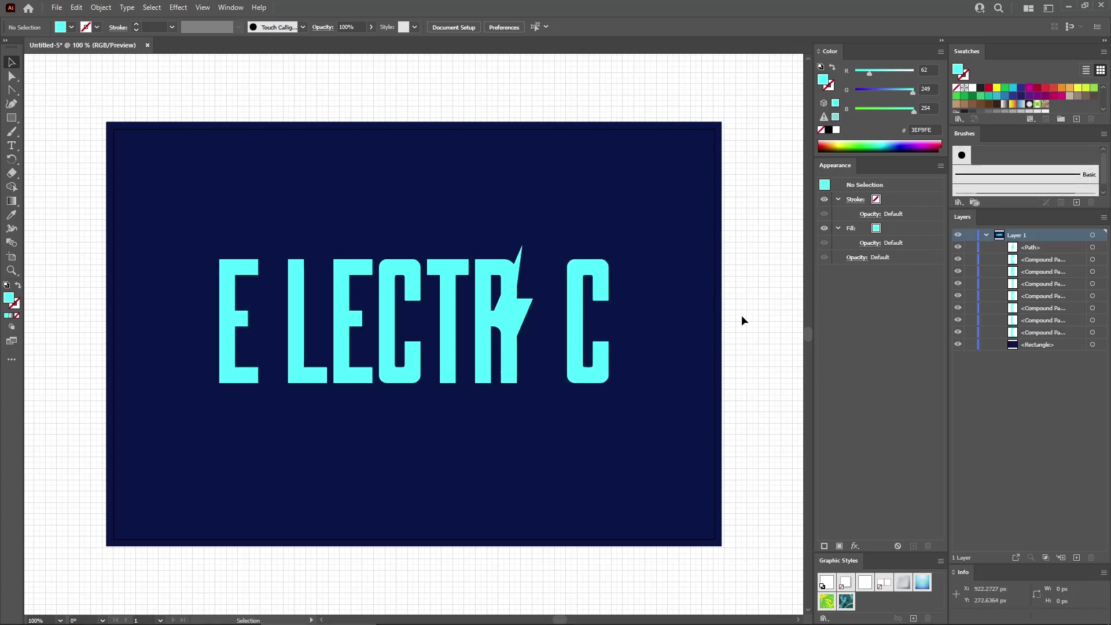
pyautogui.click(648, 256)
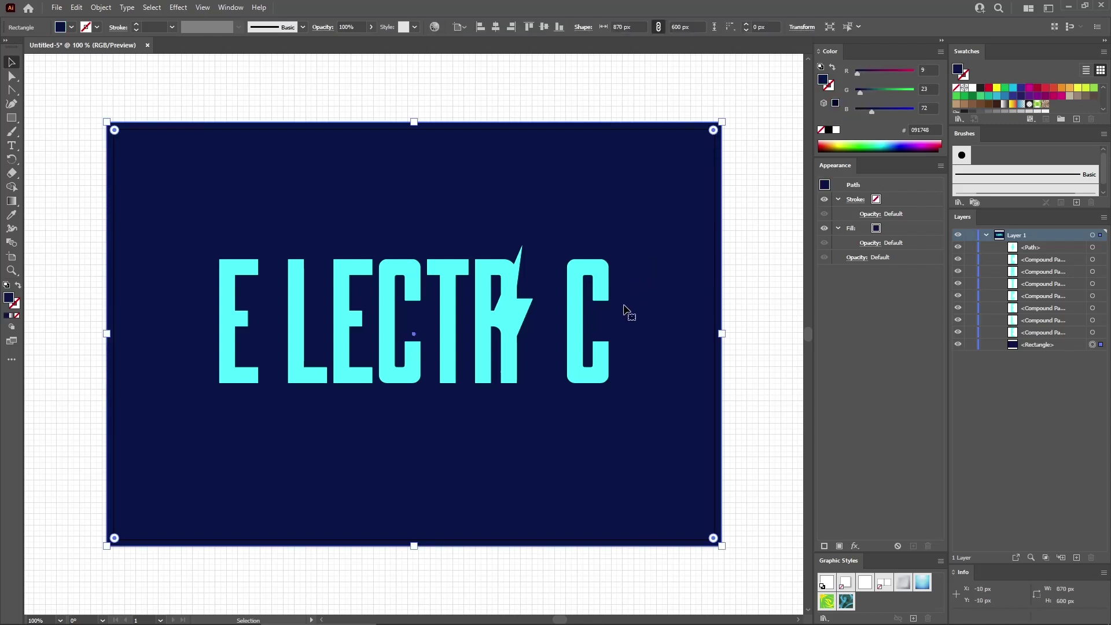
pyautogui.keyDown('shift'); pyautogui.click(598, 272); pyautogui.keyUp('shift')
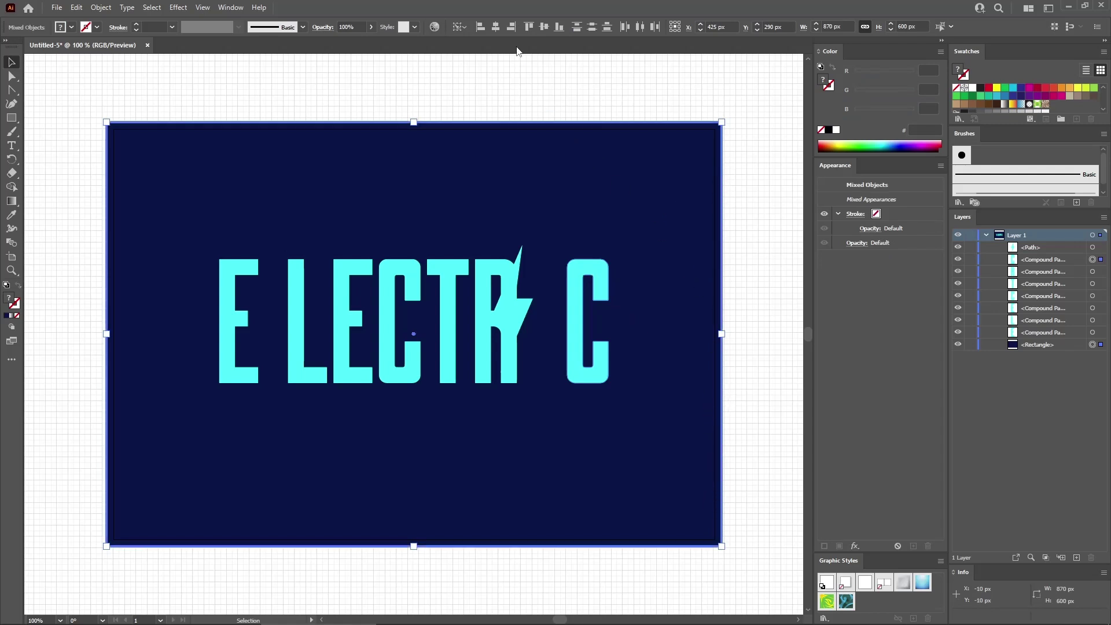
pyautogui.click(511, 27)
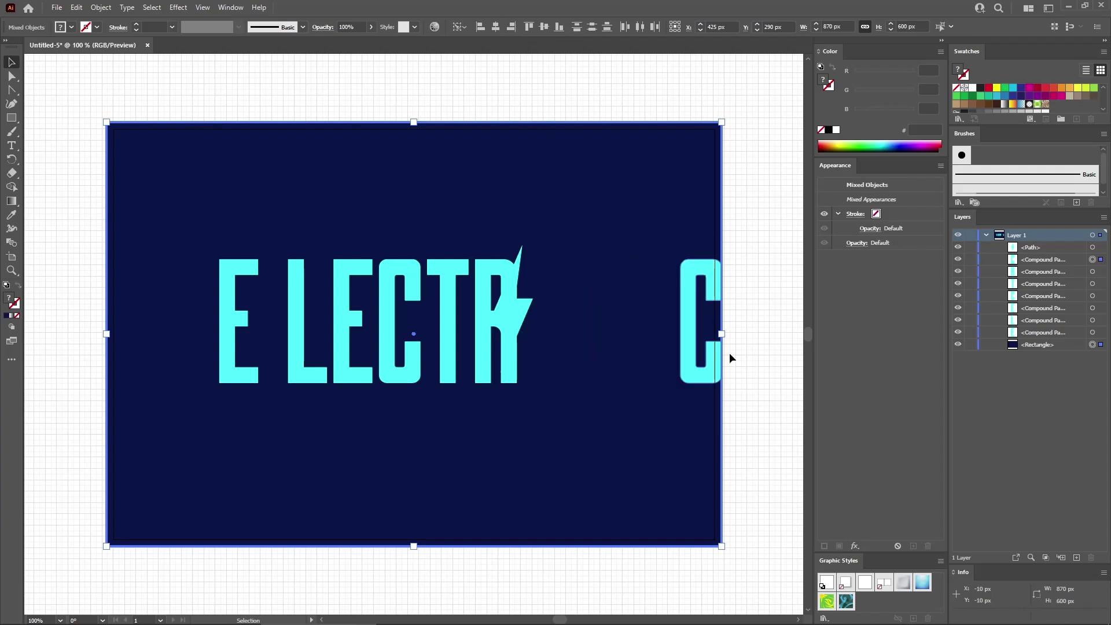
pyautogui.click(758, 332)
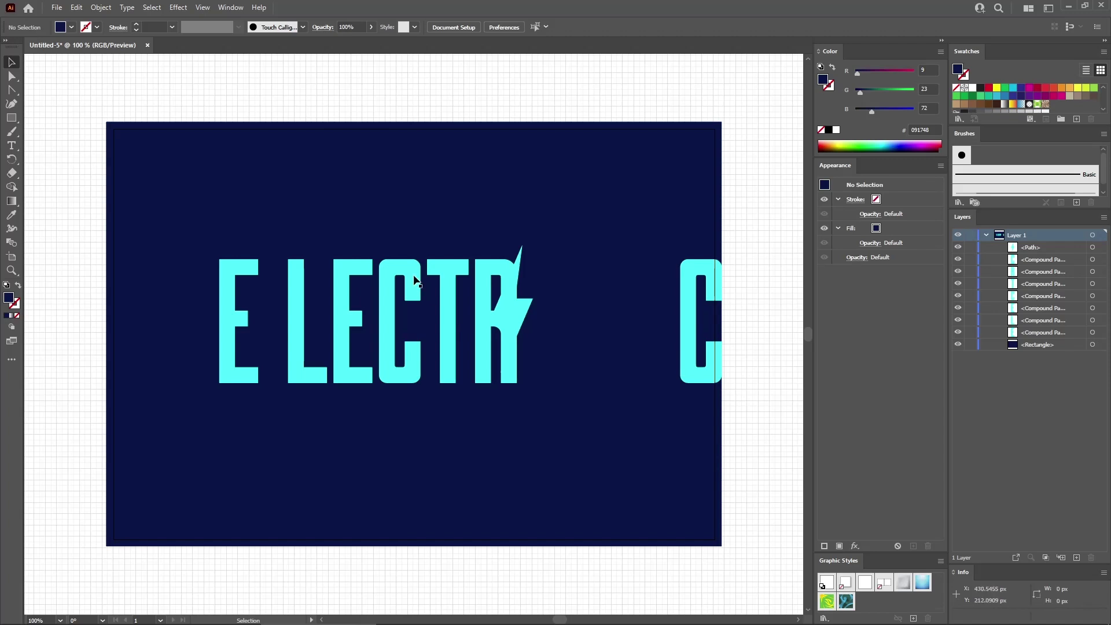
pyautogui.click(276, 196)
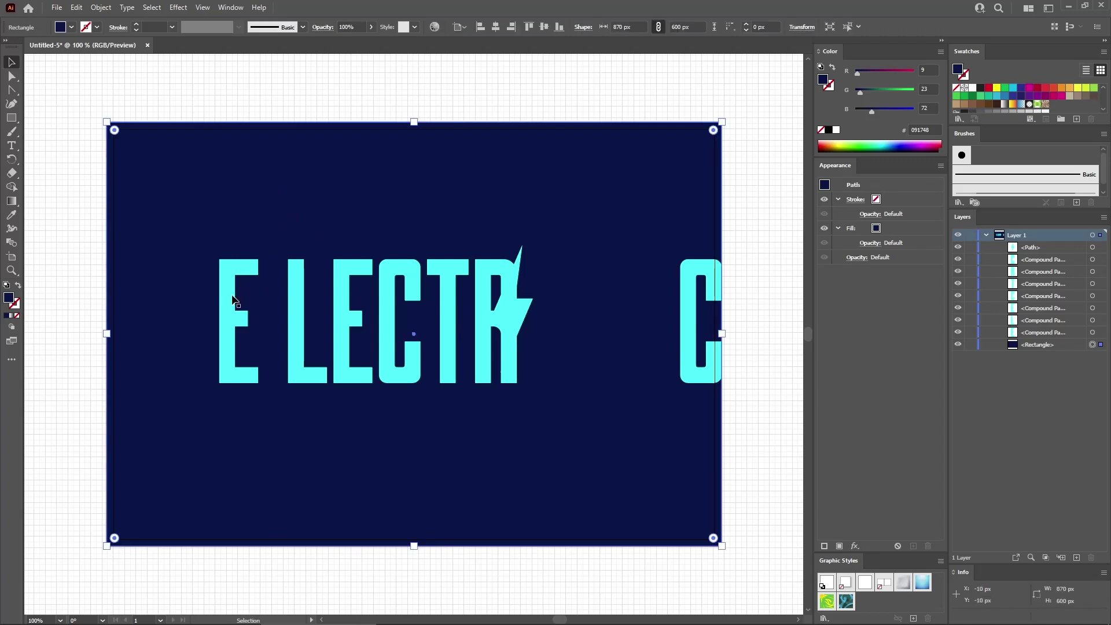
pyautogui.keyDown('shift'); pyautogui.click(228, 297); pyautogui.keyUp('shift')
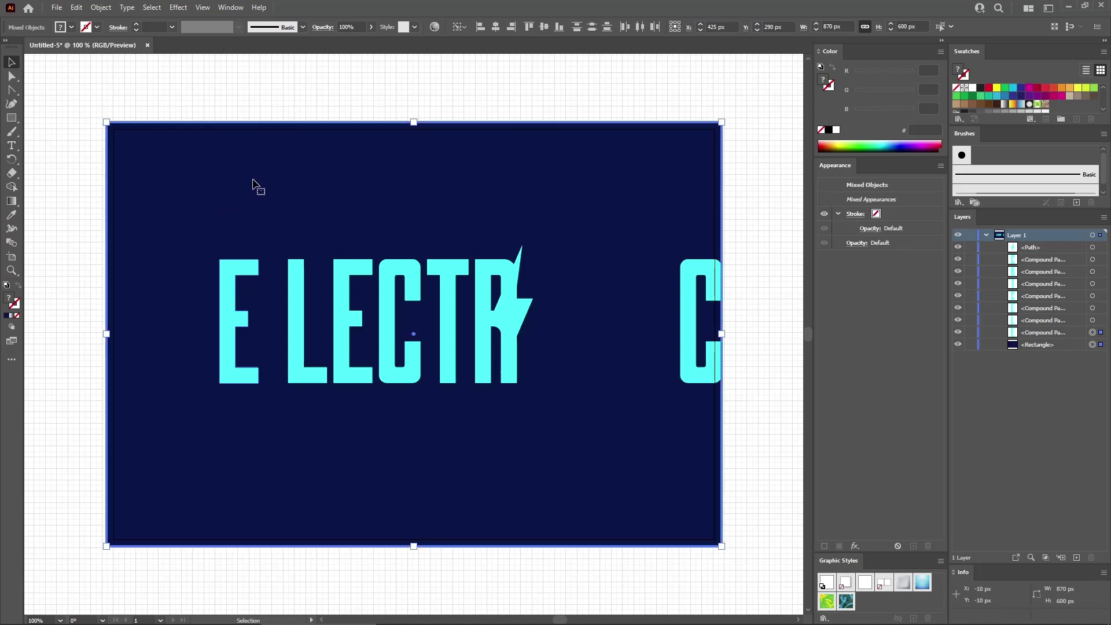
pyautogui.click(478, 29)
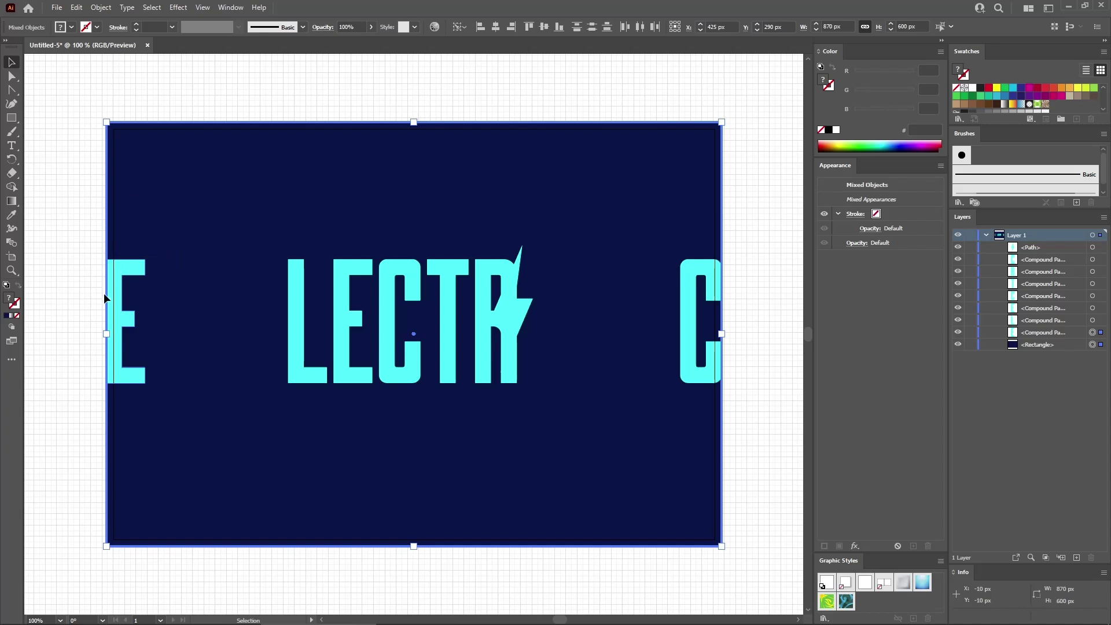
# Step: Move the E right beside the L and the C left beside the bolt
pyautogui.click(82, 254)
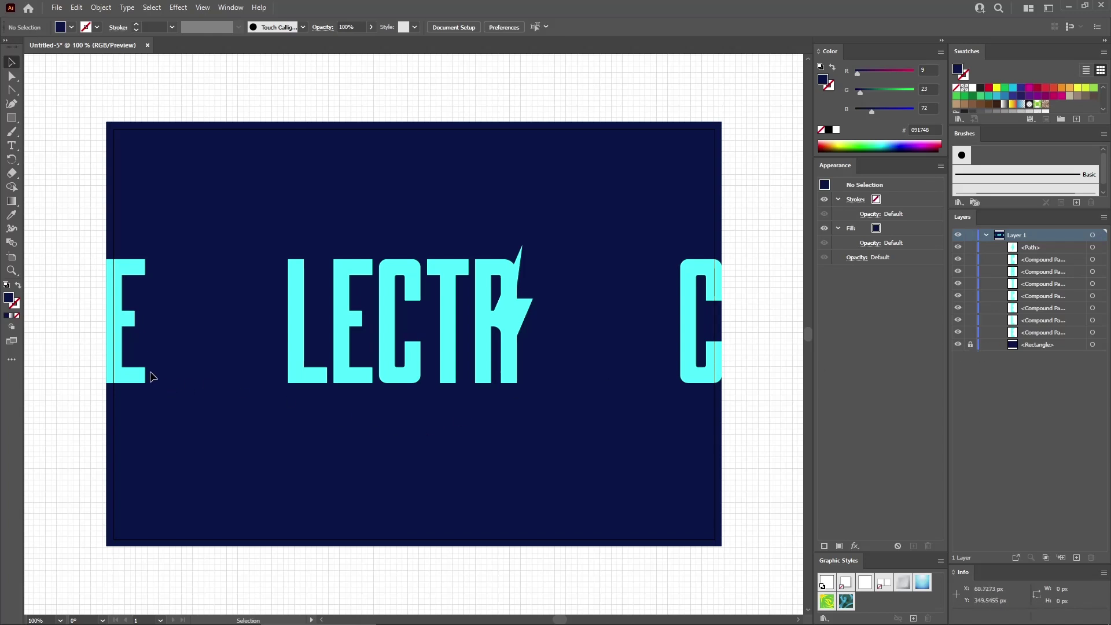
pyautogui.click(113, 325)
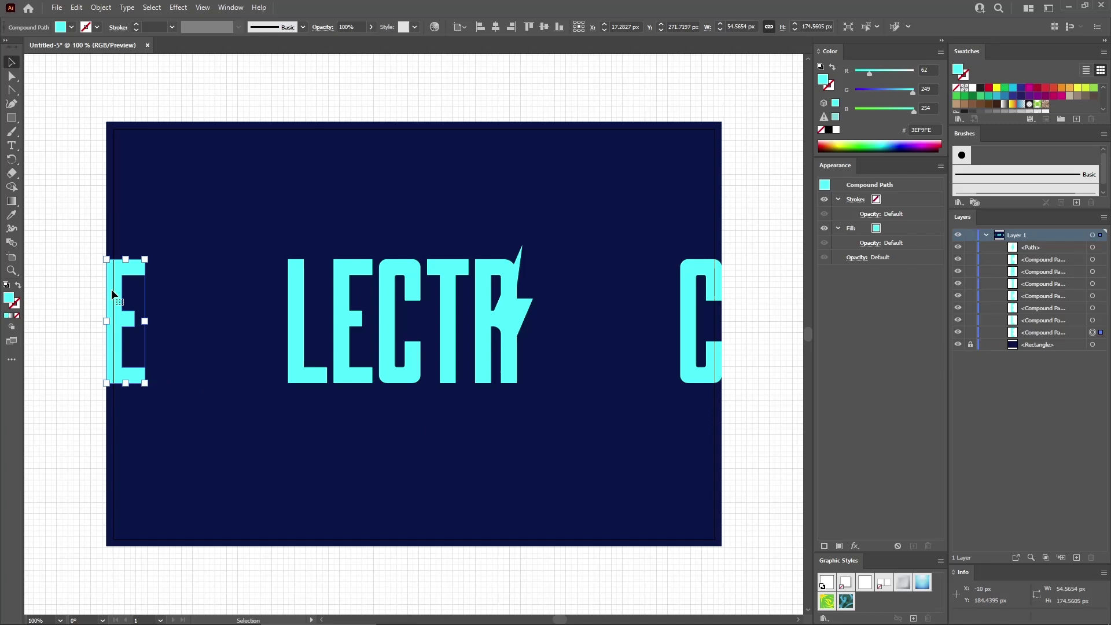
pyautogui.moveTo(112, 293); pyautogui.dragTo(226, 288)
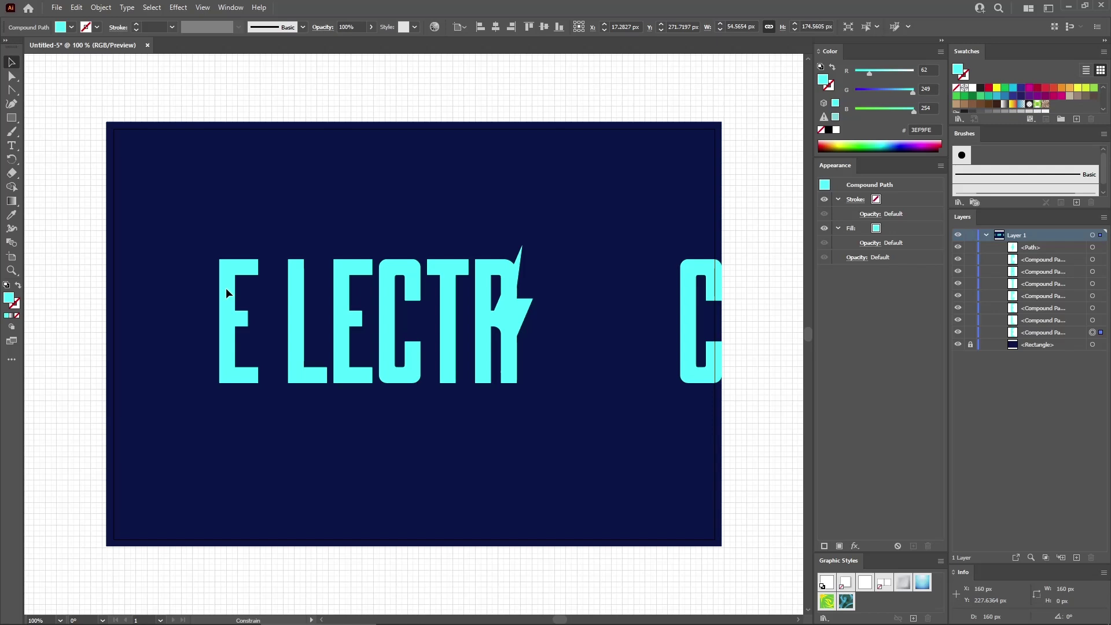
pyautogui.moveTo(225, 287); pyautogui.dragTo(225, 287)
pyautogui.click(689, 312)
pyautogui.moveTo(686, 296); pyautogui.dragTo(575, 310)
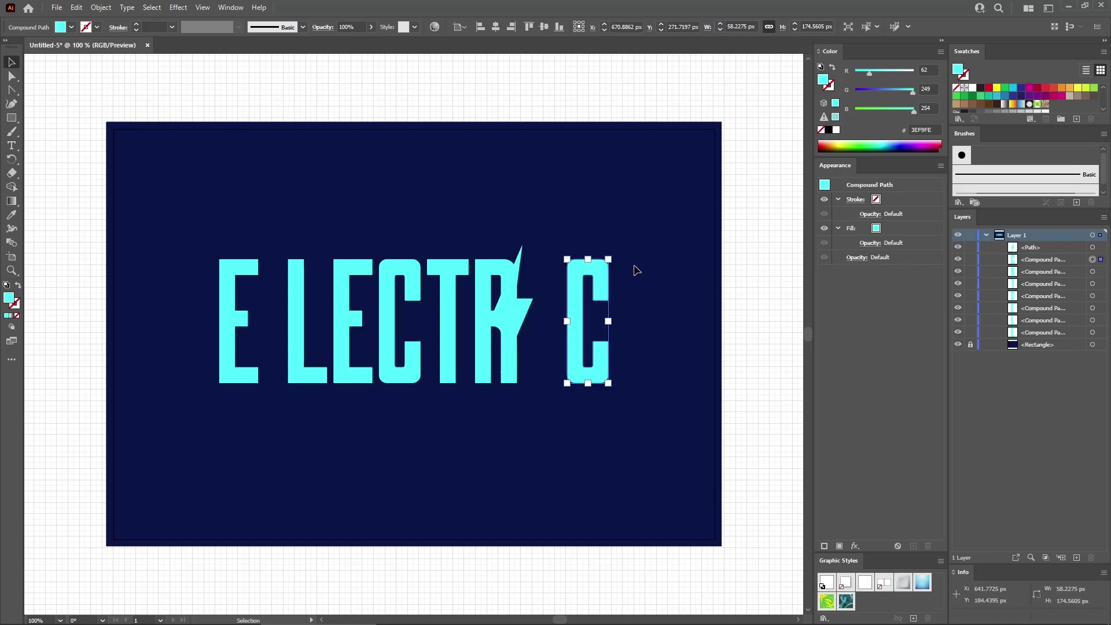
# Step: Vertically centre-align all letters and the bolt, and distribute their centres evenly
pyautogui.moveTo(635, 232); pyautogui.dragTo(183, 409)
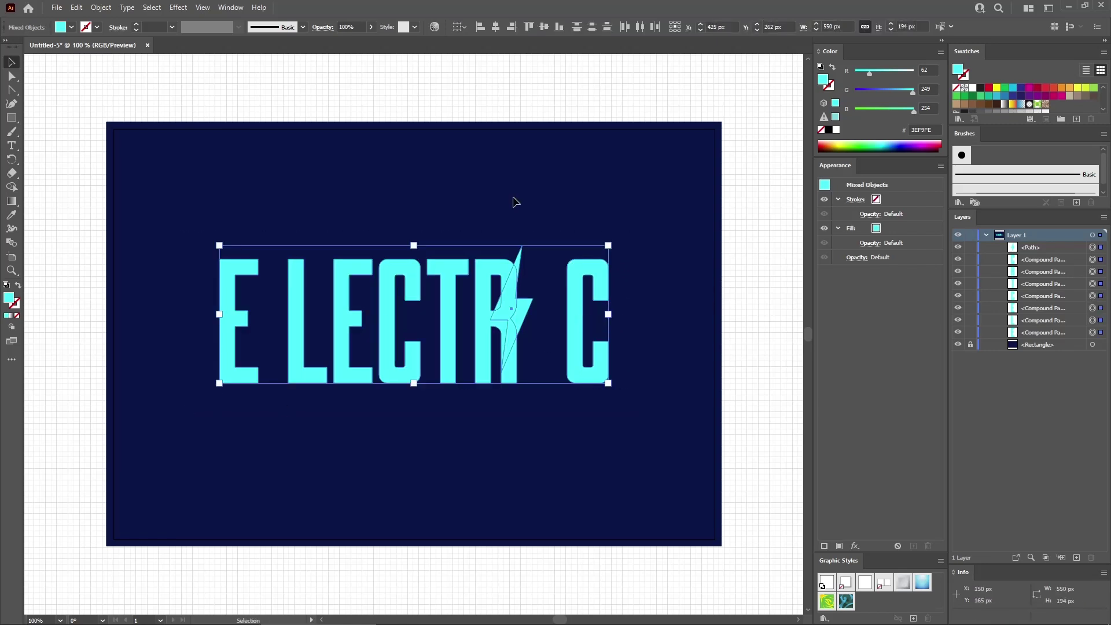
pyautogui.click(542, 27)
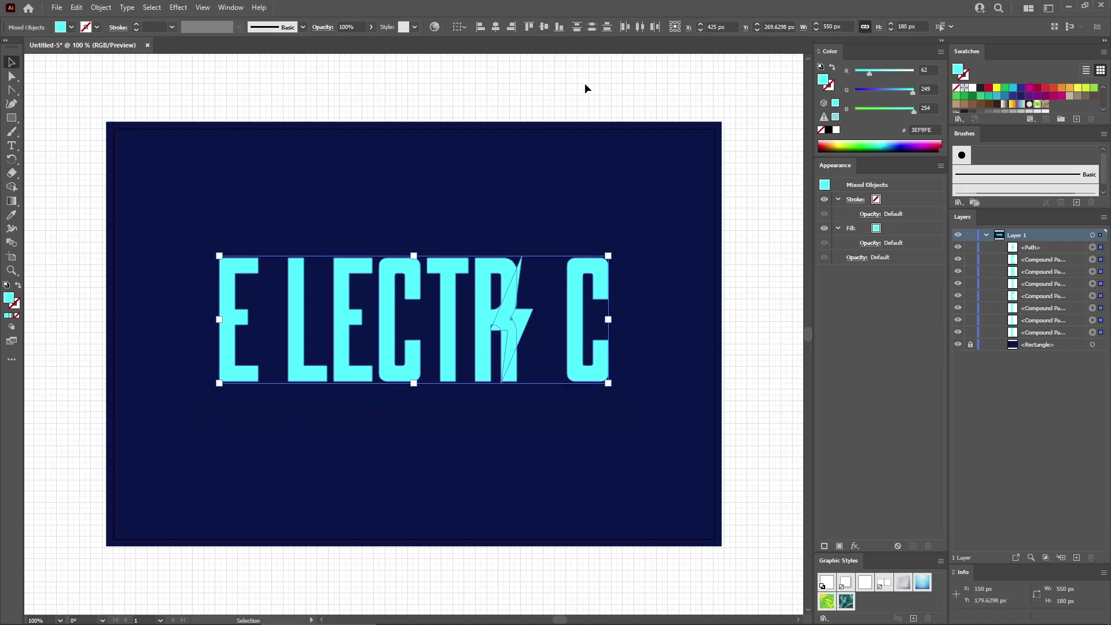
pyautogui.click(639, 27)
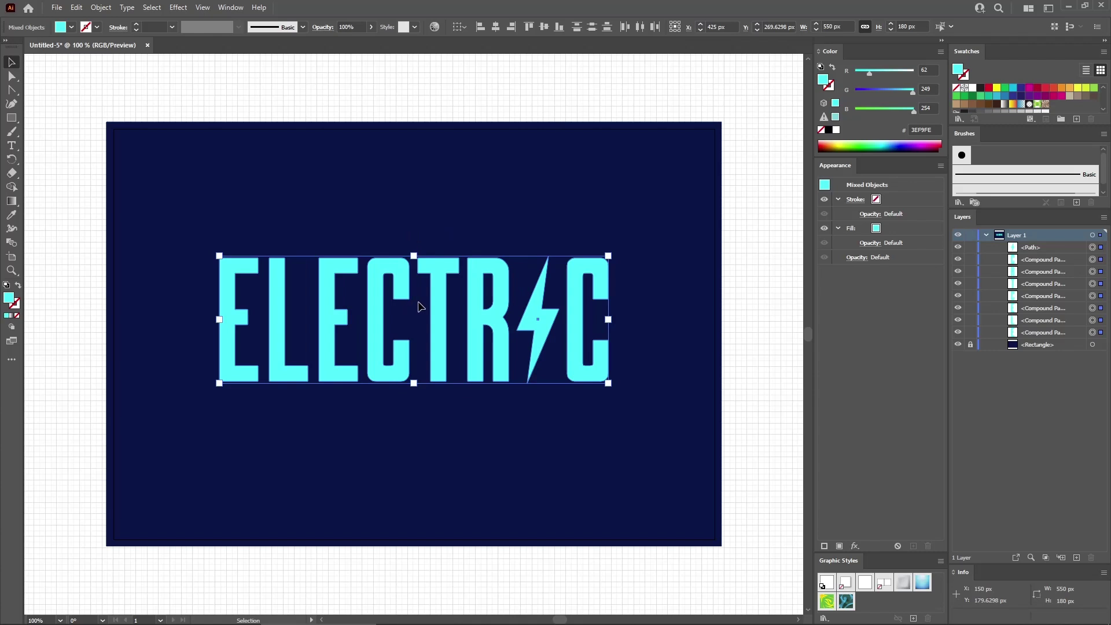
# Step: Combine the ELECTRIC letters into one compound path and centre it vertically
pyautogui.click(101, 8)
pyautogui.moveTo(151, 428)
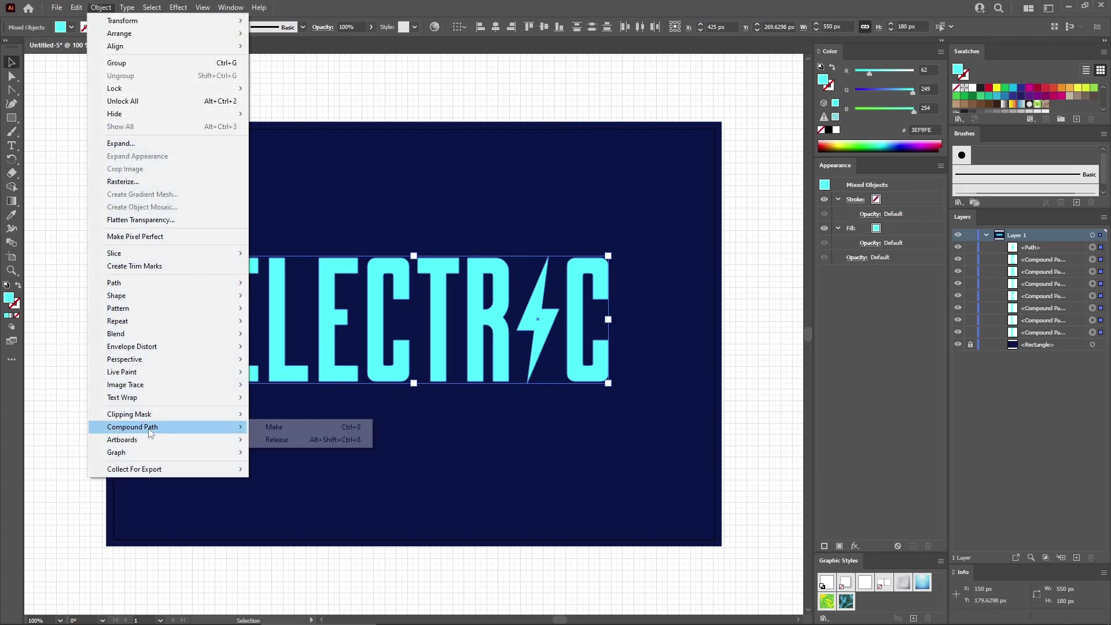
pyautogui.click(280, 427)
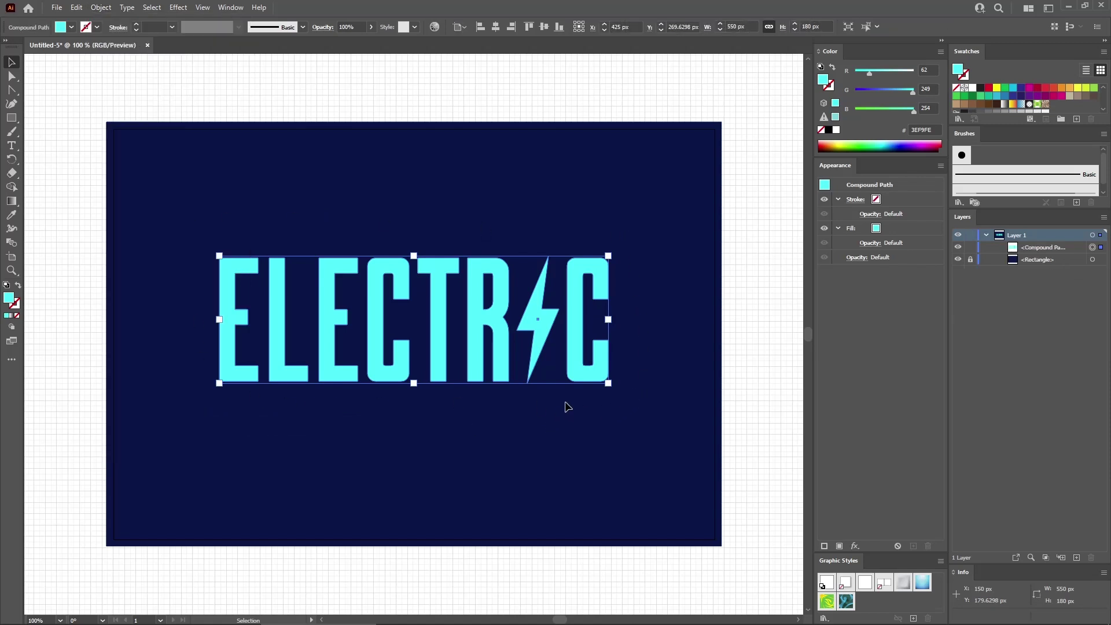
pyautogui.click(544, 27)
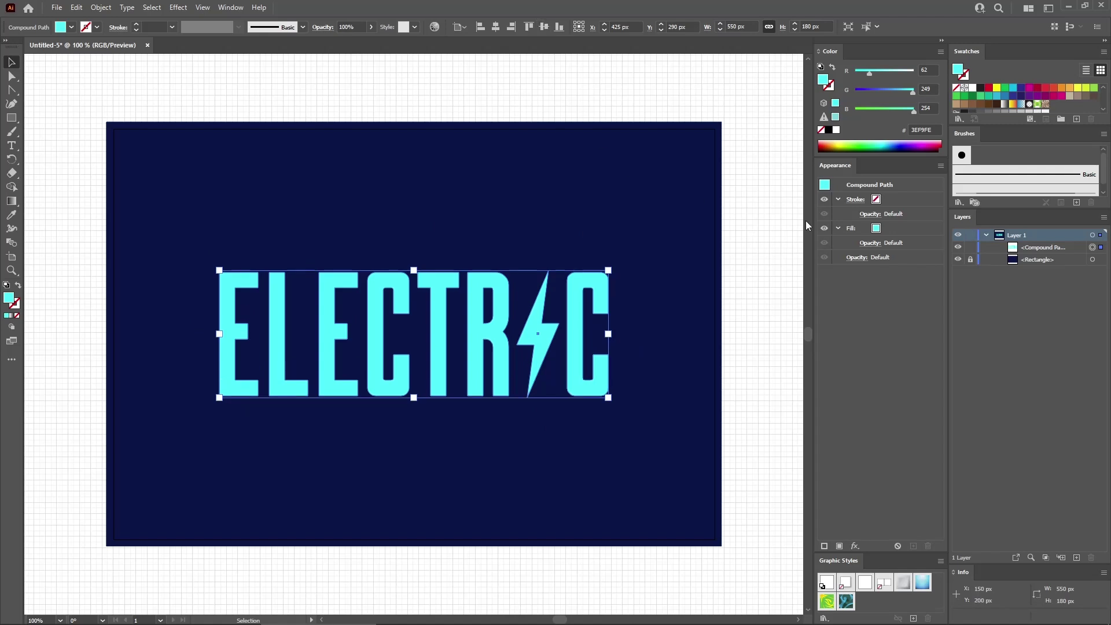
# Step: Swap fill and stroke so the letters show as outlines with no fill
pyautogui.click(837, 199)
pyautogui.click(837, 213)
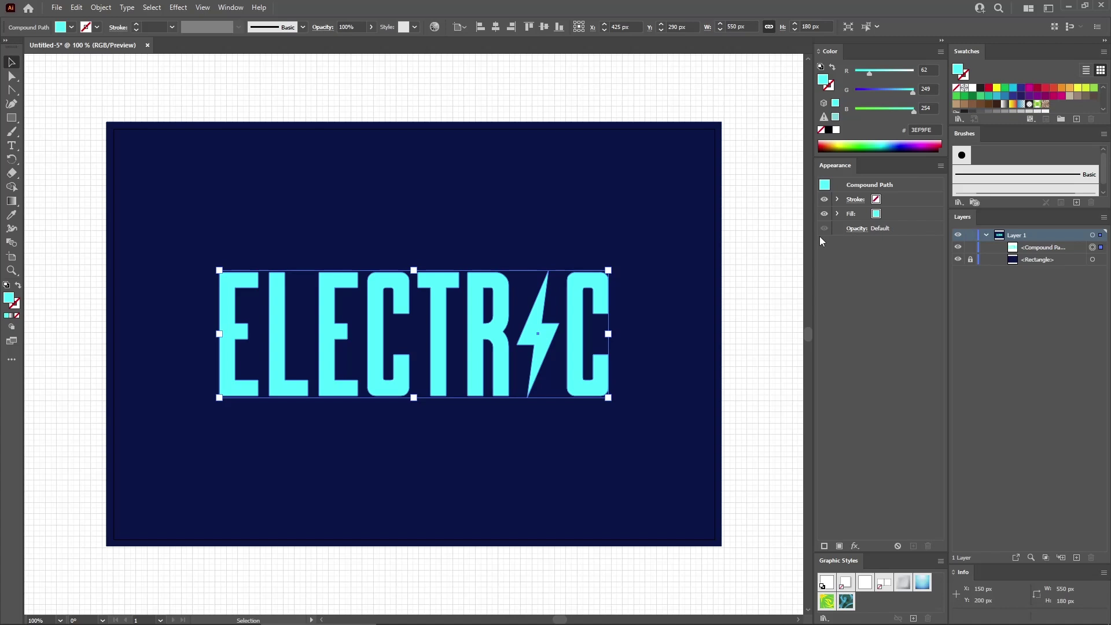
pyautogui.press('x')
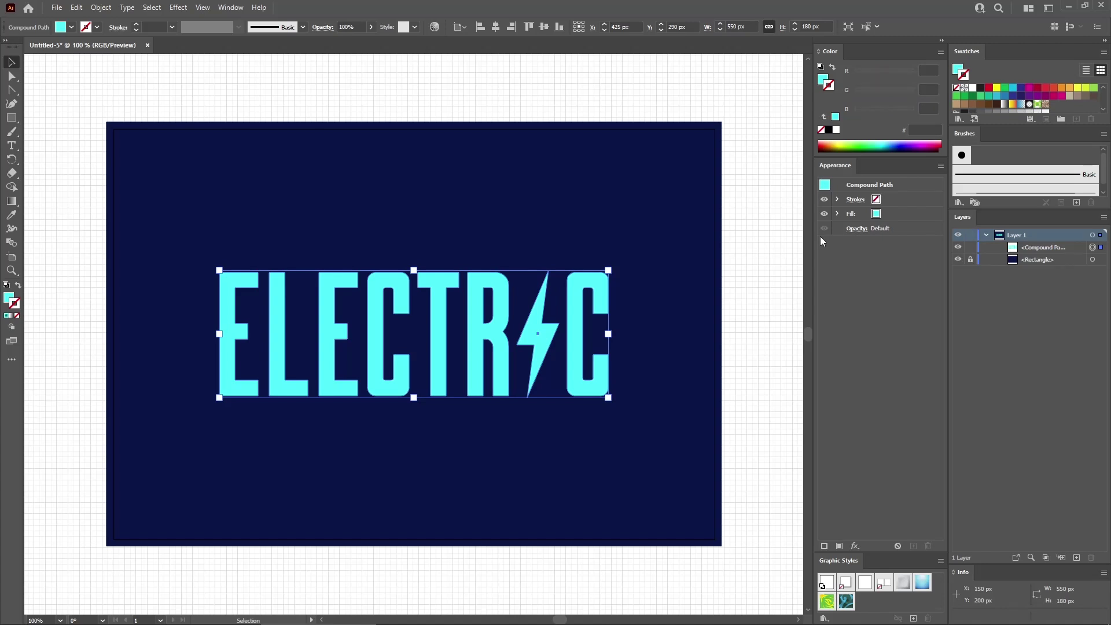
pyautogui.hotkey('shift', 'x')
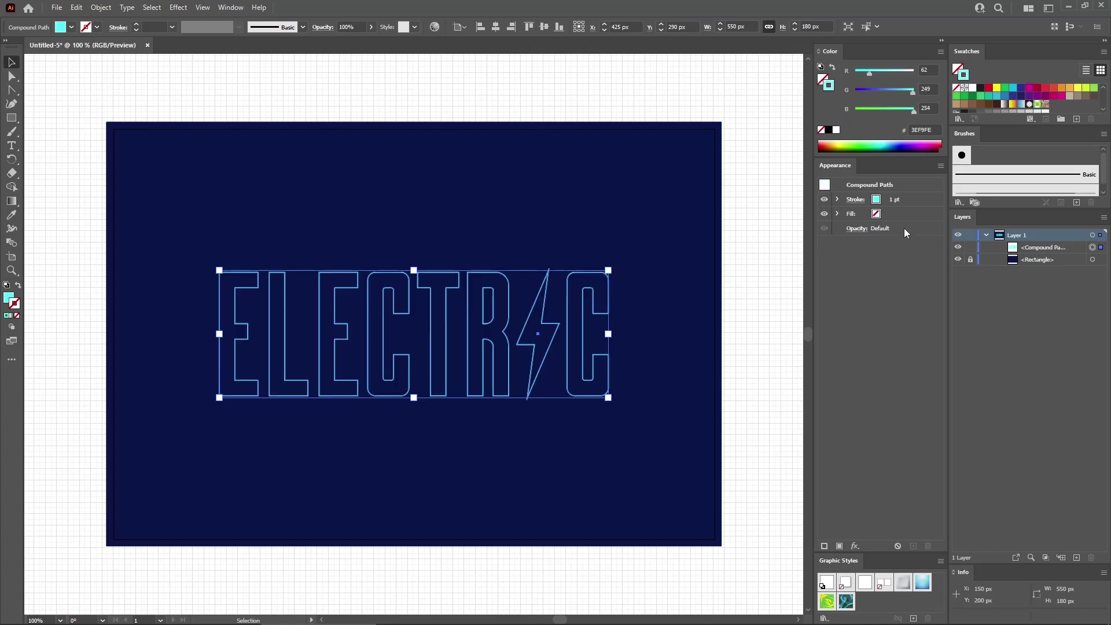
# Step: Set the outline stroke to 2 pt and colour R0 G88 B179 (#0058B3)
pyautogui.click(838, 199)
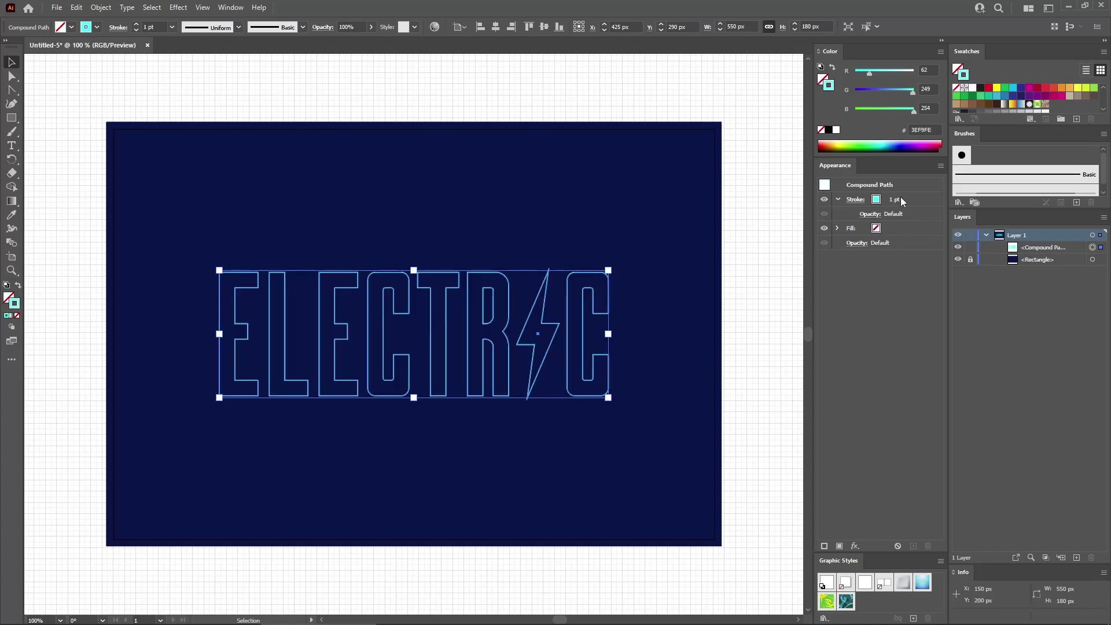
pyautogui.click(920, 197)
pyautogui.click(930, 199)
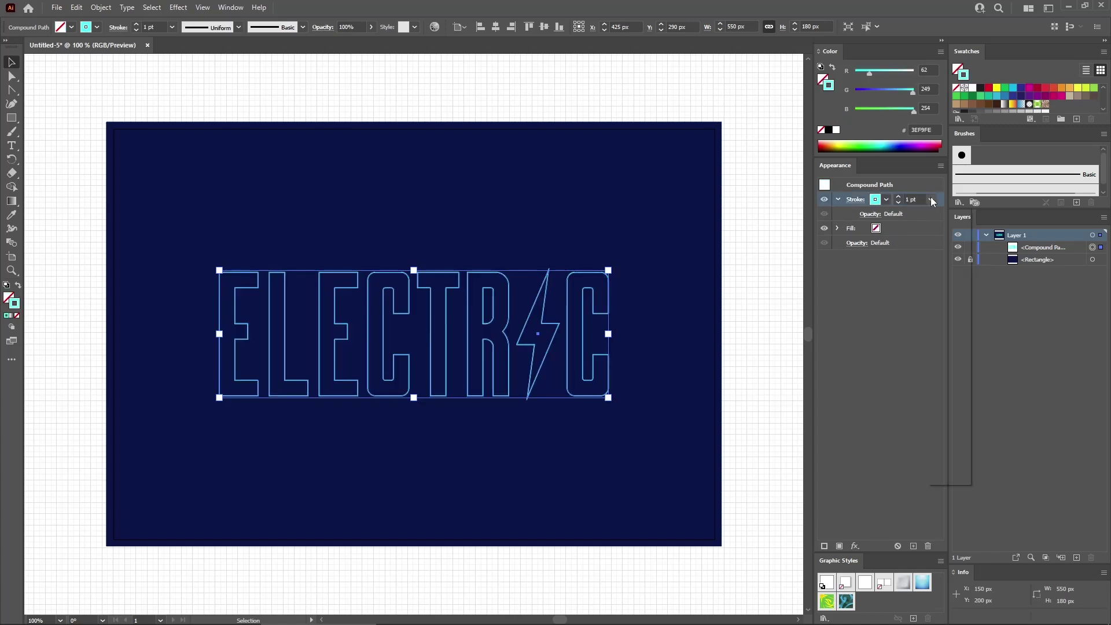
pyautogui.click(943, 262)
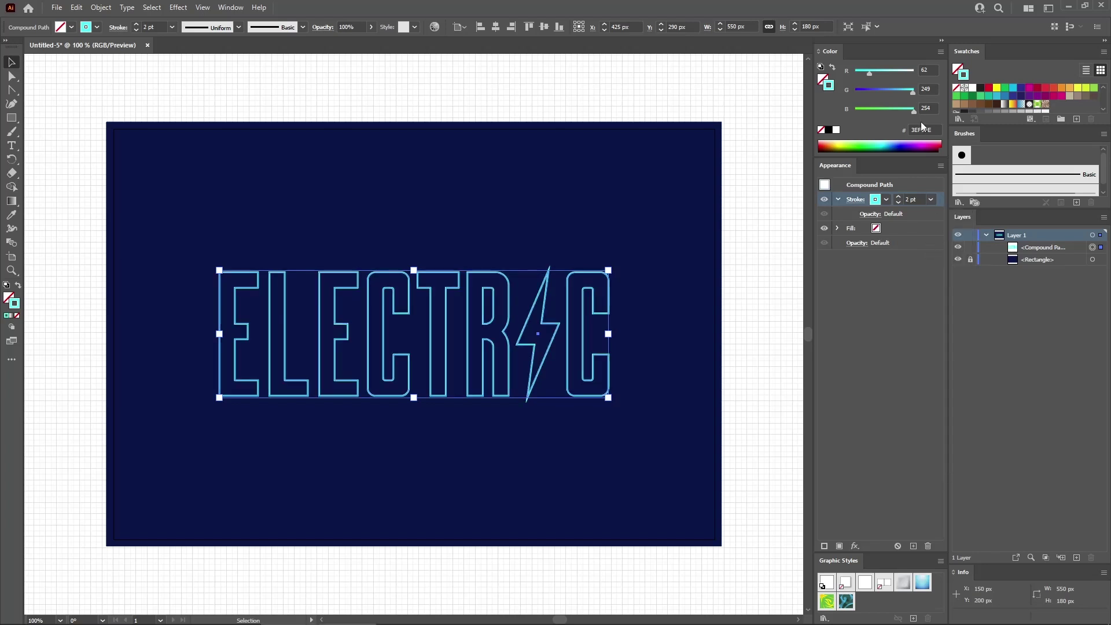
pyautogui.click(929, 69)
pyautogui.write('0')
pyautogui.press('Tab')
pyautogui.write('88')
pyautogui.press('Tab')
pyautogui.write('179')
pyautogui.press('Return')
# Step: Apply Zig Zag: size 2 px Absolute, 2 ridges per segment, Corner points
pyautogui.click(179, 8)
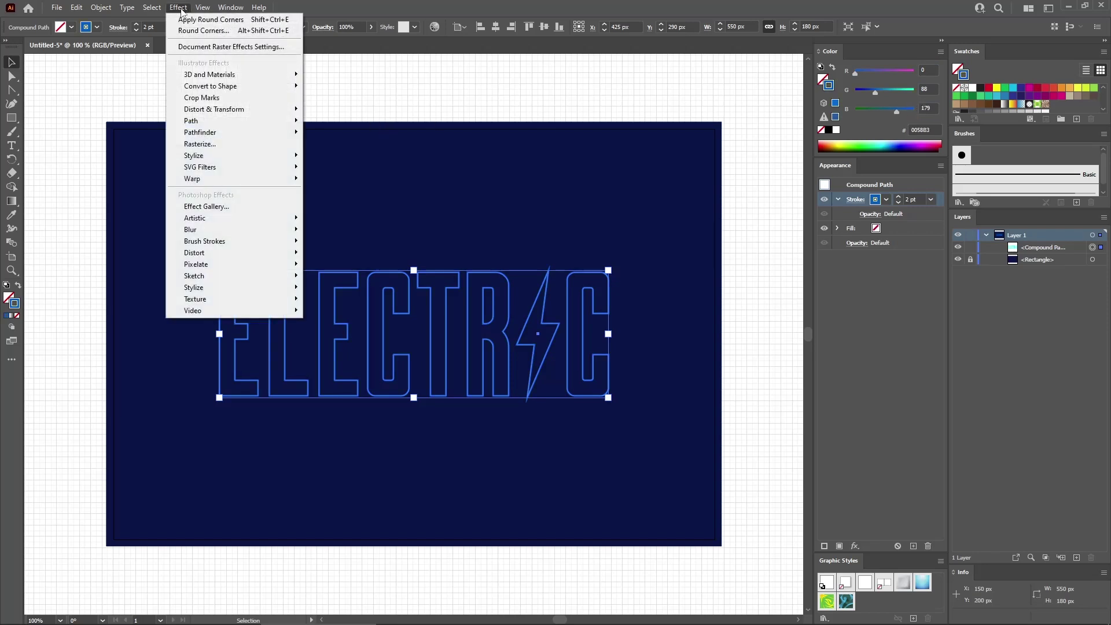
pyautogui.moveTo(208, 110)
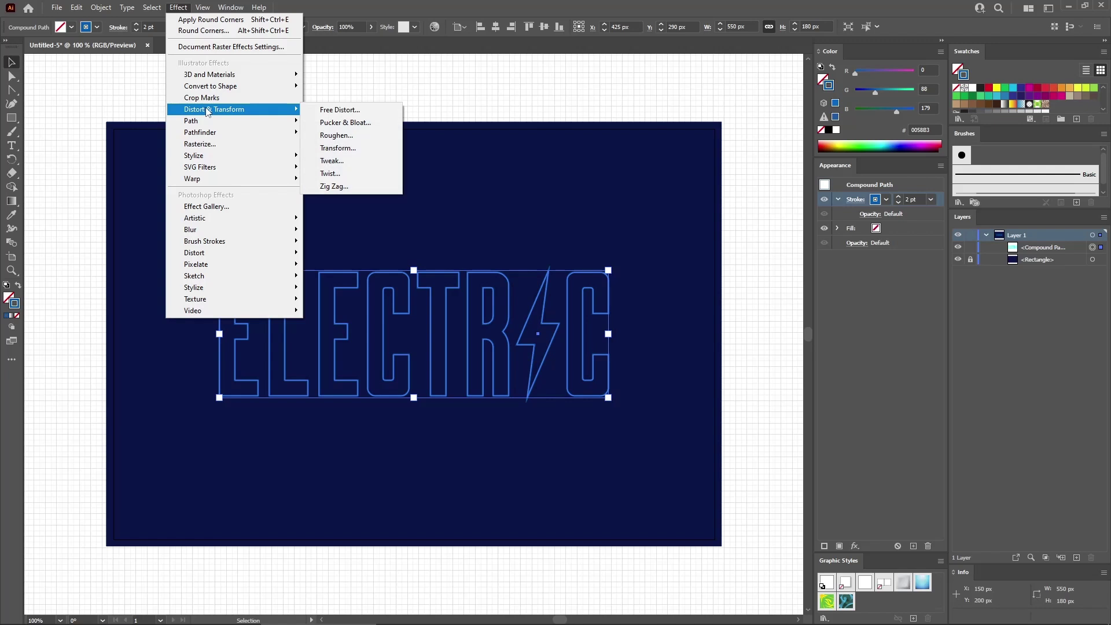
pyautogui.click(335, 186)
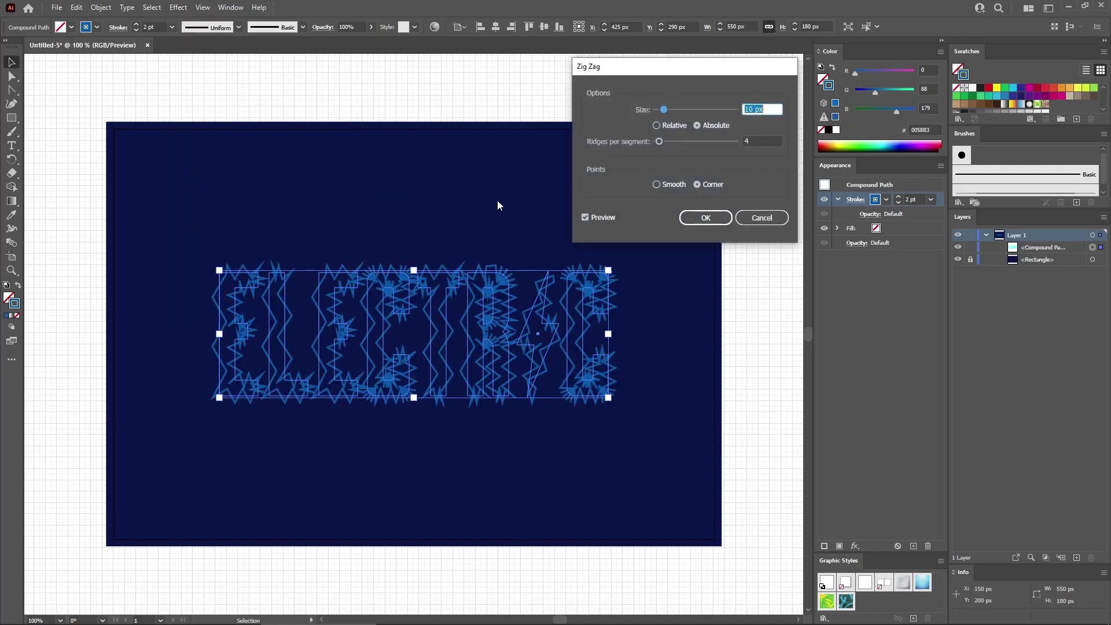
pyautogui.click(700, 127)
pyautogui.click(700, 185)
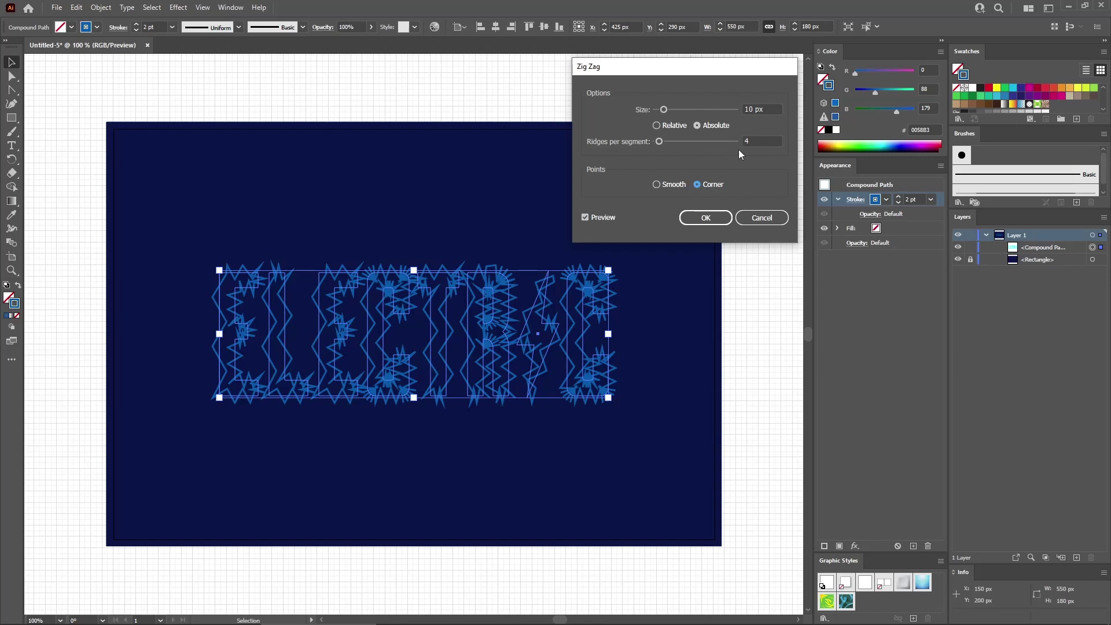
pyautogui.tripleClick(771, 108)
pyautogui.write('2')
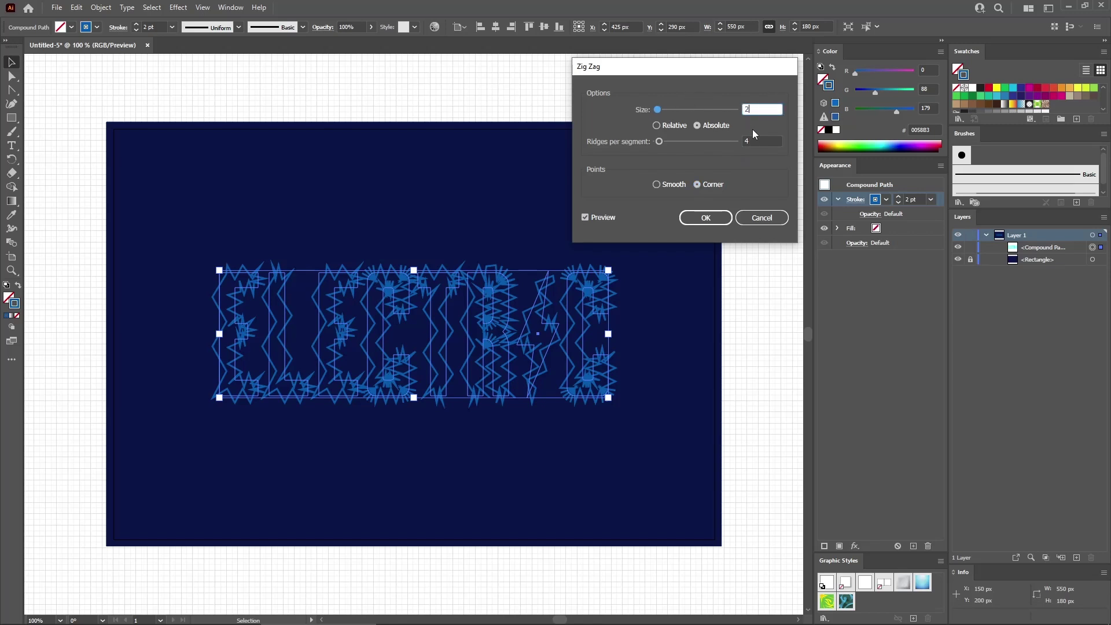
pyautogui.tripleClick(761, 141)
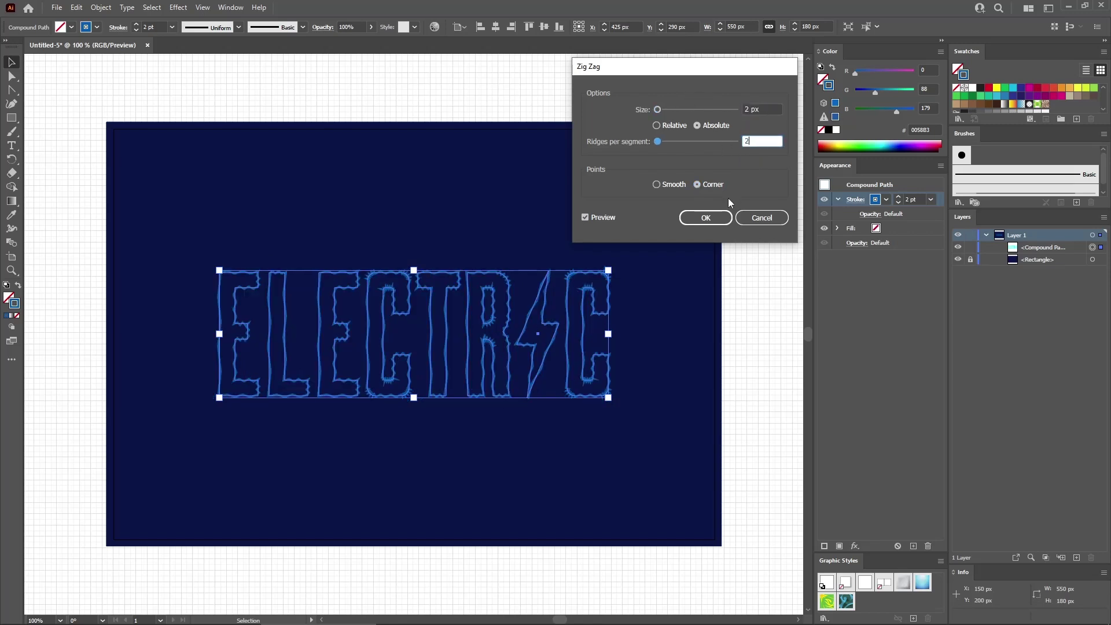
pyautogui.click(719, 216)
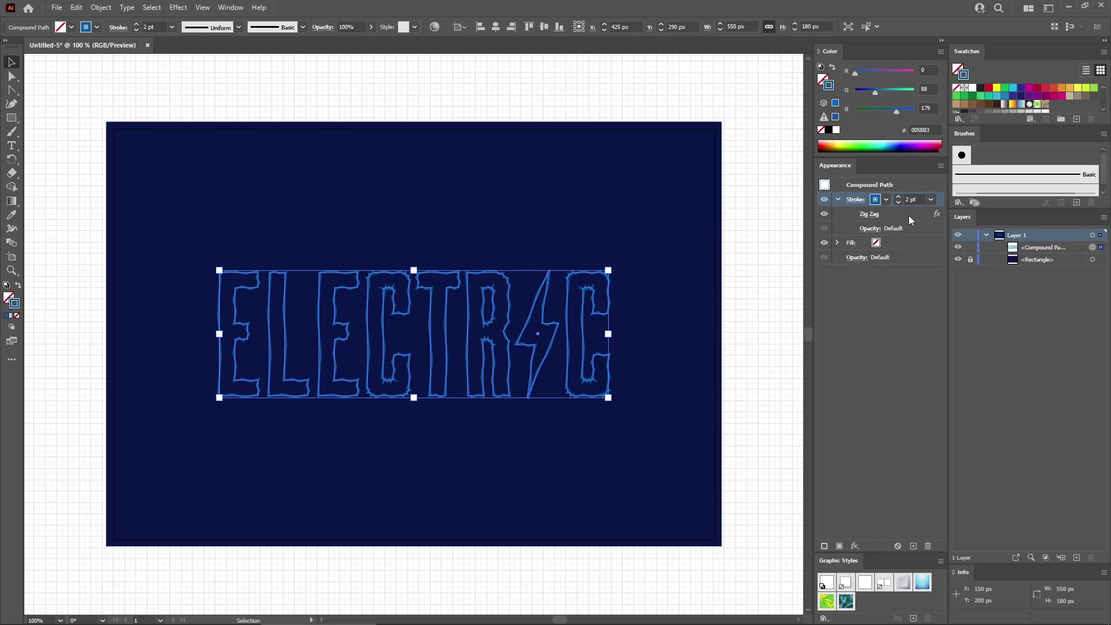
pyautogui.click(178, 7)
# Step: Apply Roughen with size 5 px Absolute and detail 10
pyautogui.moveTo(210, 113)
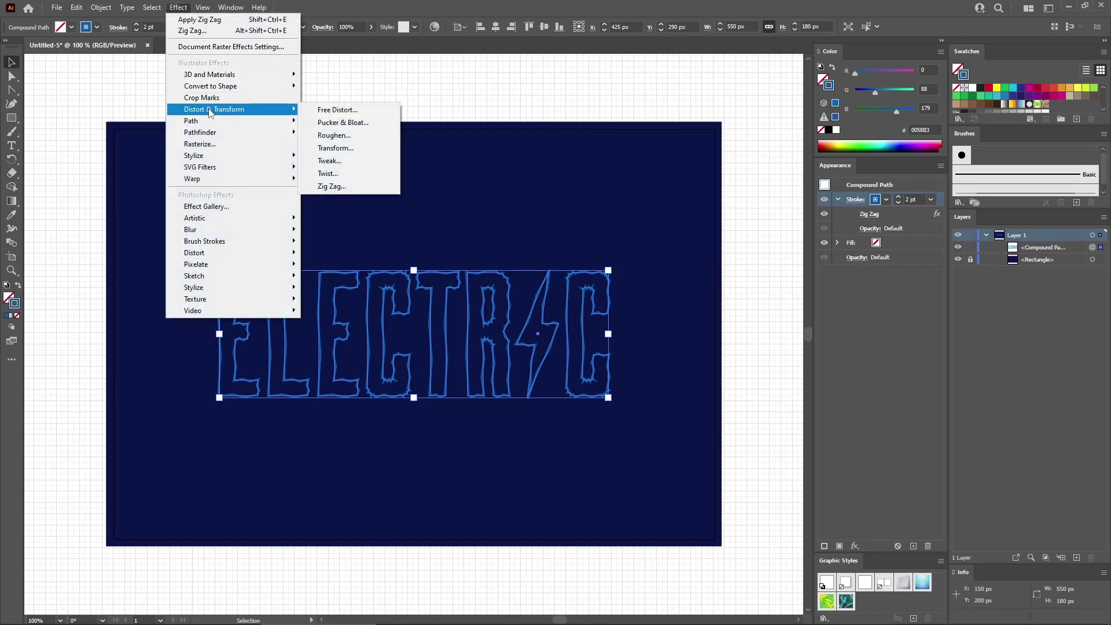
pyautogui.click(341, 137)
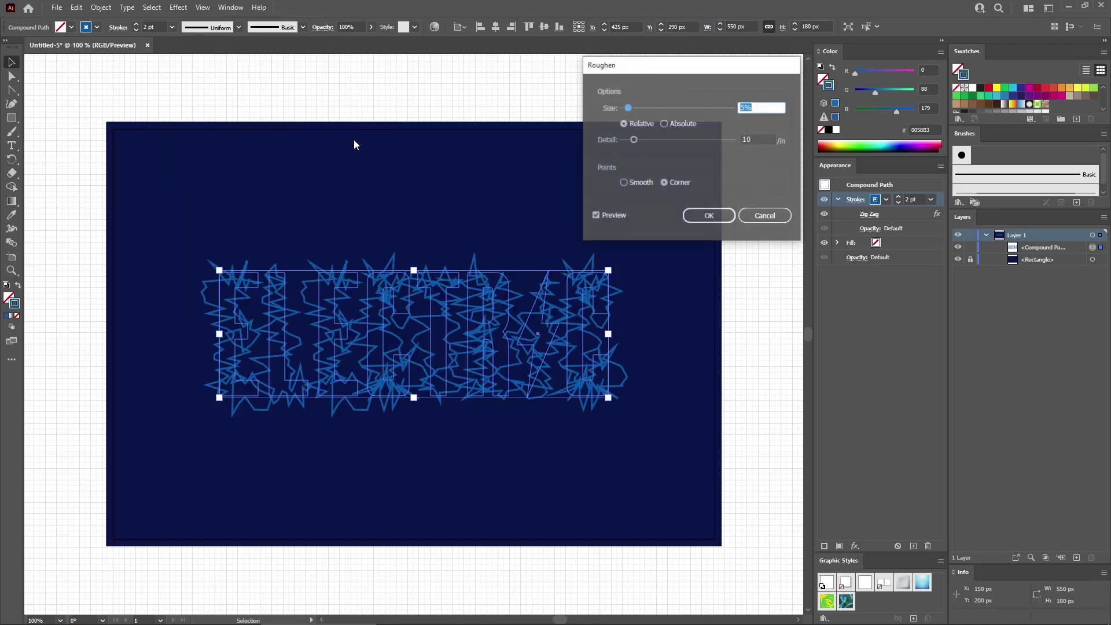
pyautogui.click(665, 123)
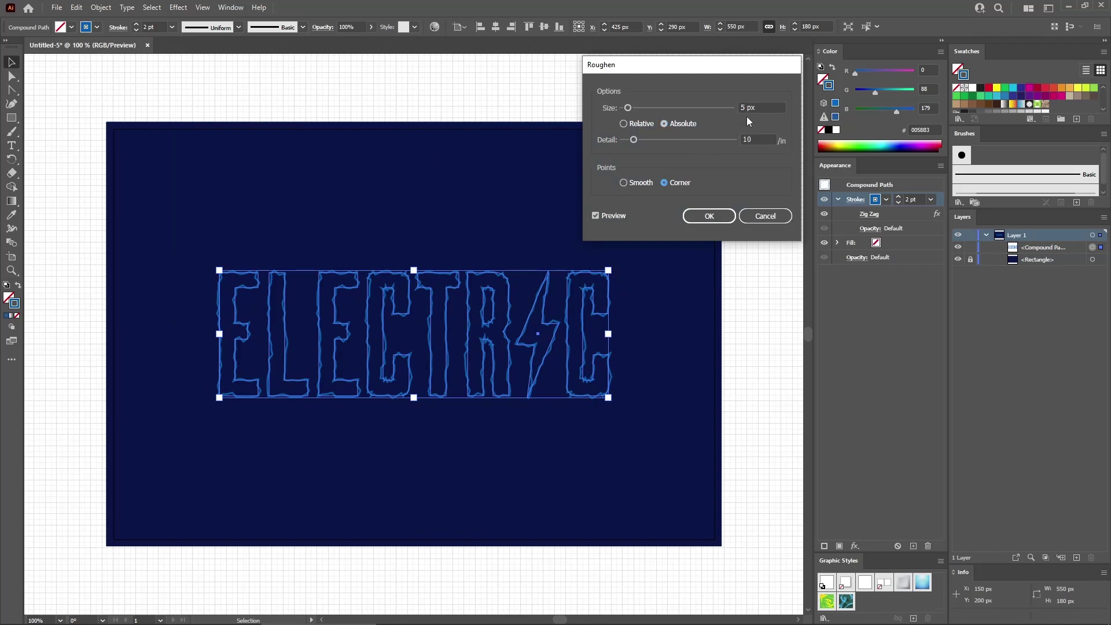
pyautogui.moveTo(767, 103); pyautogui.dragTo(702, 143)
pyautogui.click(713, 216)
# Step: Add a Round Corners effect with a 1 px radius
pyautogui.click(179, 8)
pyautogui.moveTo(208, 155)
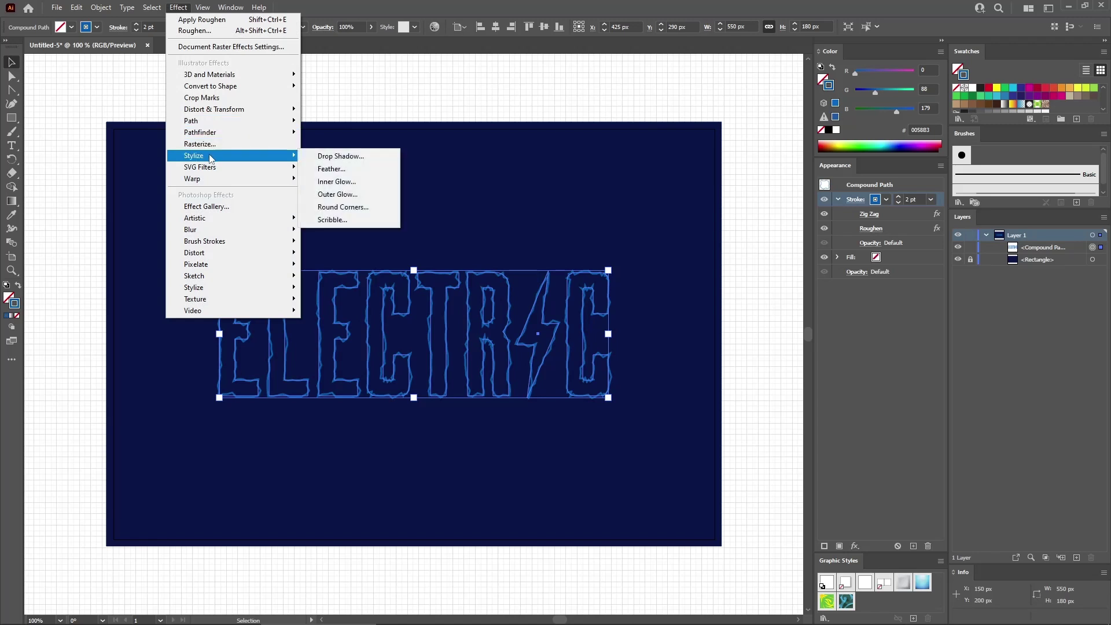
pyautogui.click(338, 208)
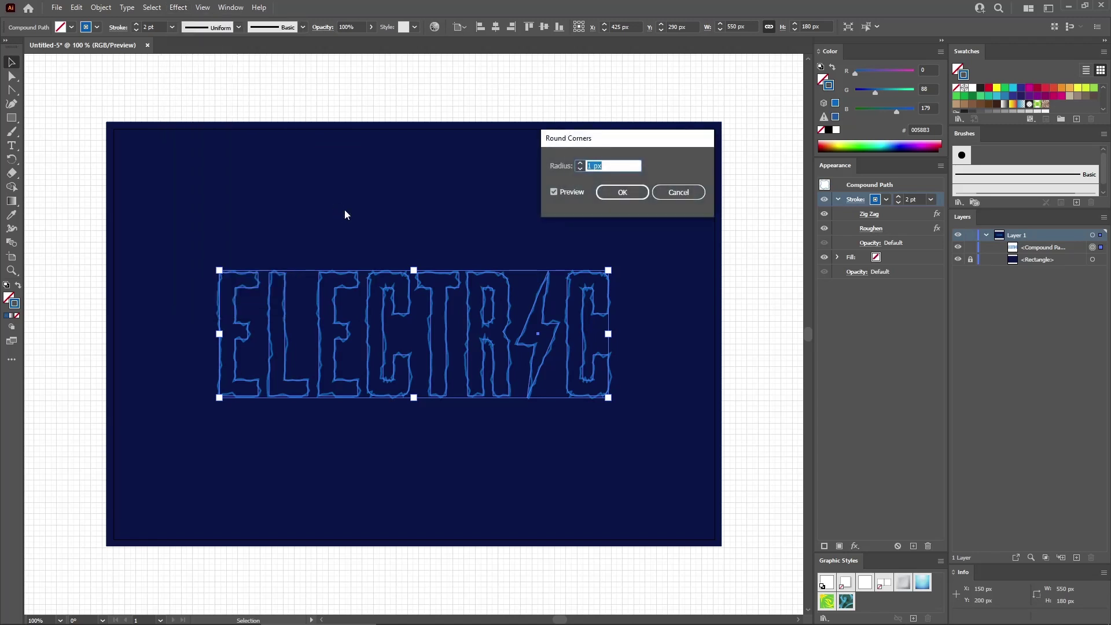
pyautogui.write('1')
pyautogui.click(620, 193)
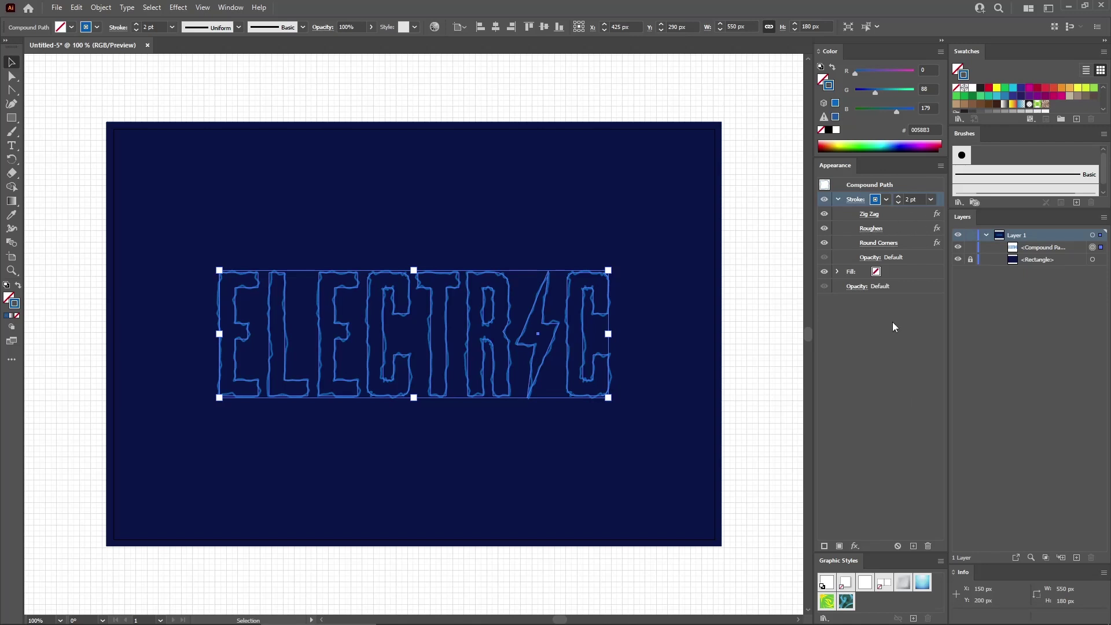
# Step: Add a second 1 pt stroke coloured with green 166 and blue 215
pyautogui.click(912, 545)
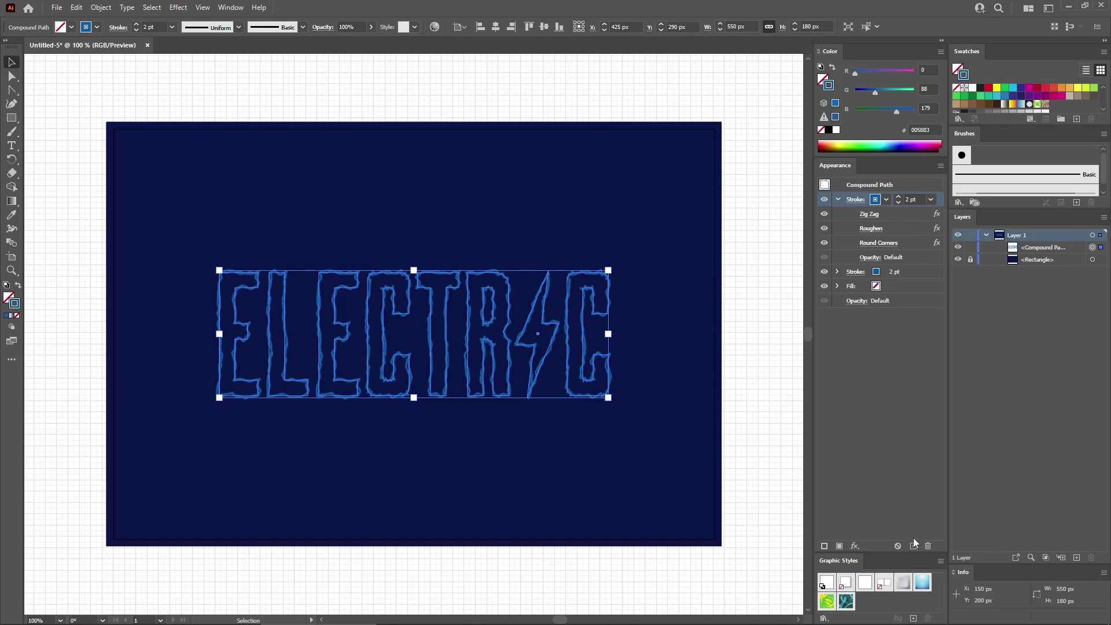
pyautogui.click(931, 199)
pyautogui.click(947, 250)
pyautogui.click(927, 89)
pyautogui.write('166')
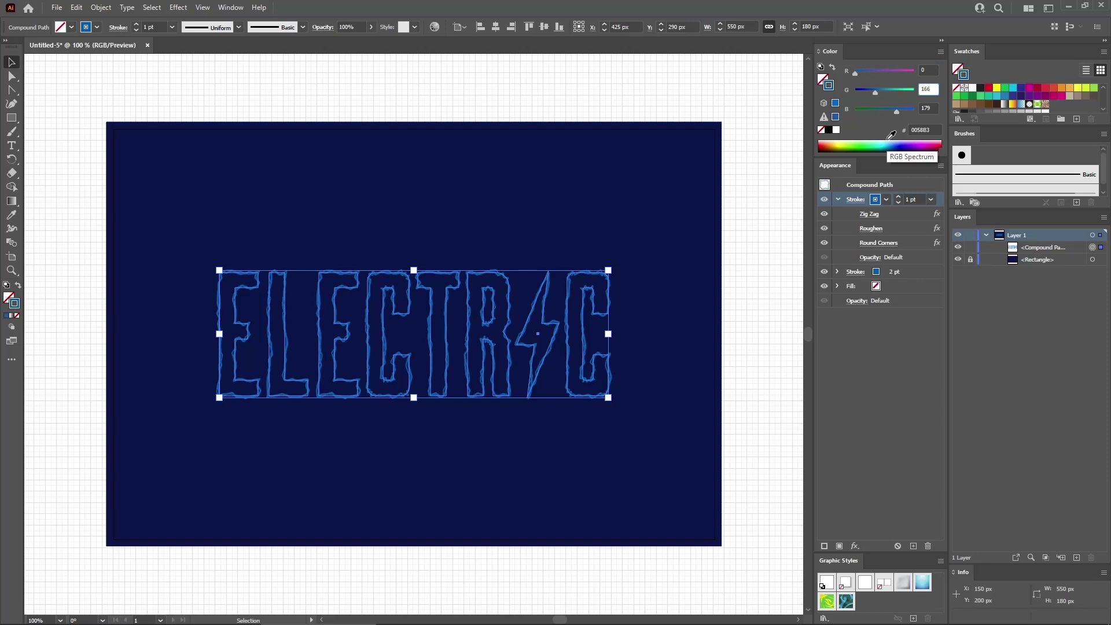
pyautogui.press('Tab')
pyautogui.write('21')
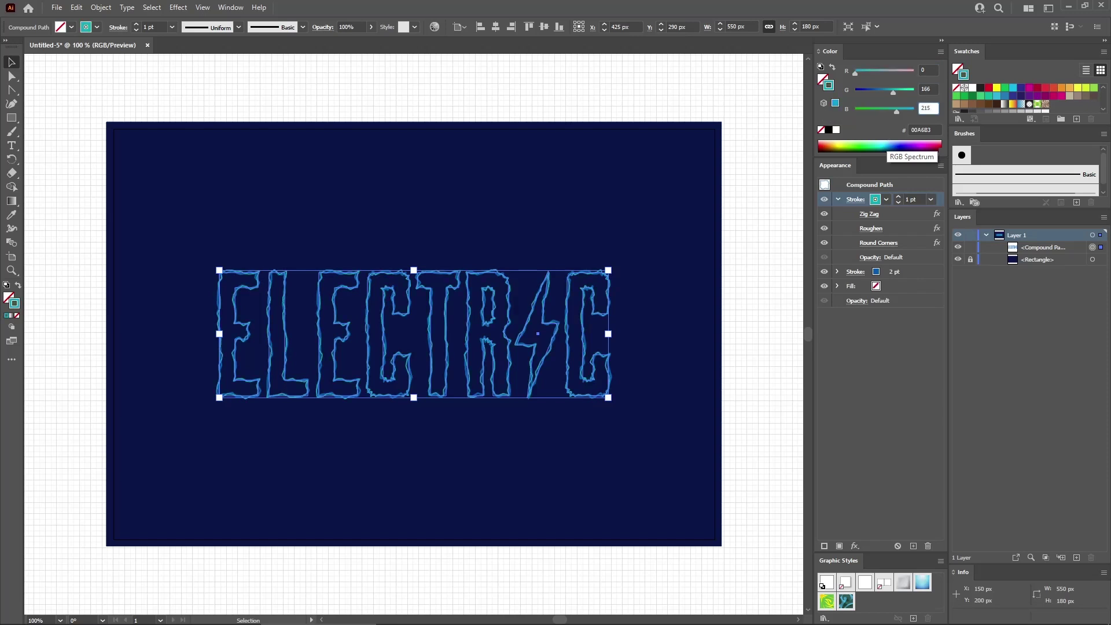
pyautogui.write('5')
pyautogui.press('Return')
# Step: Duplicate the stroke and colour the copy light blue R78 G194 B241
pyautogui.click(914, 545)
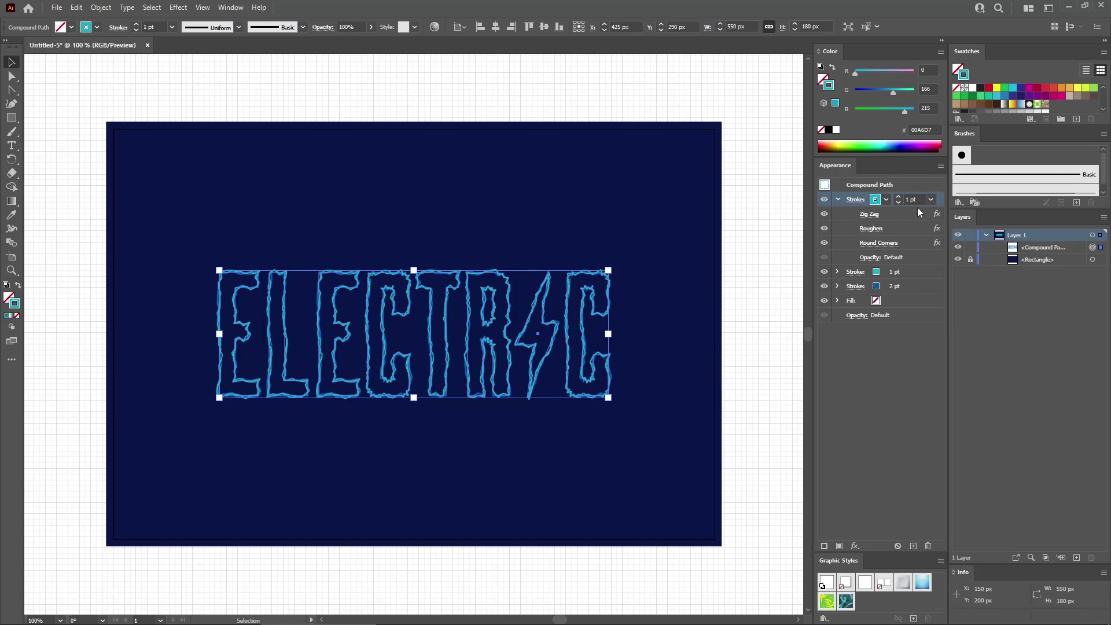
pyautogui.click(927, 70)
pyautogui.write('78')
pyautogui.press('Tab')
pyautogui.write('1')
pyautogui.press('Tab')
pyautogui.write('241')
pyautogui.press('Return')
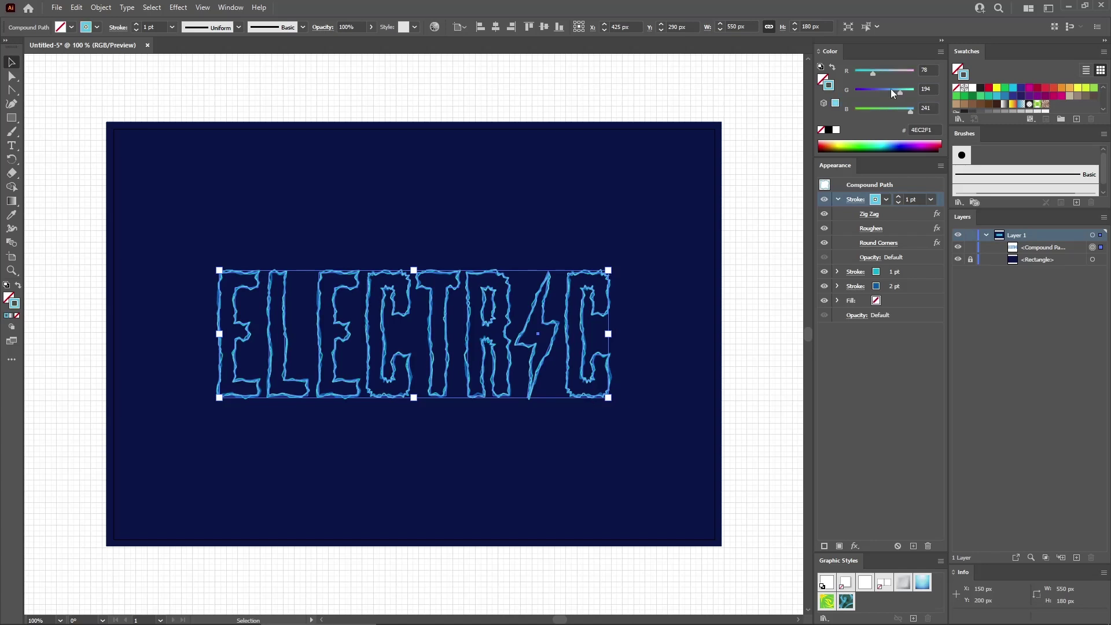
# Step: Change this stroke's Zig Zag to 4 ridges per segment
pyautogui.click(873, 216)
pyautogui.click(759, 141)
pyautogui.doubleClick(759, 141)
pyautogui.write('4')
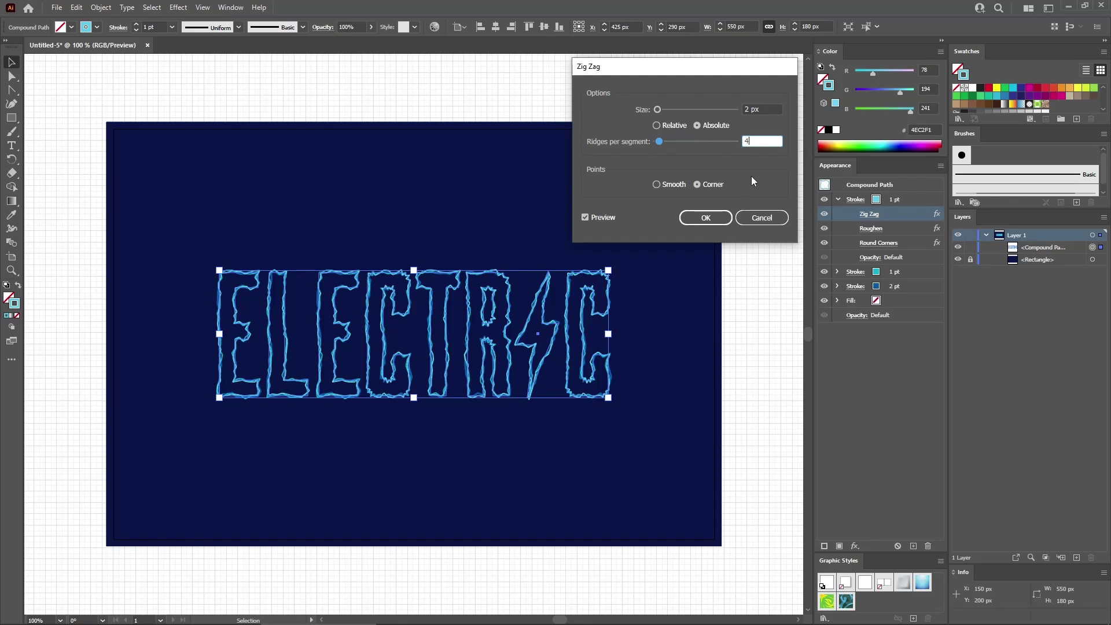
pyautogui.click(712, 217)
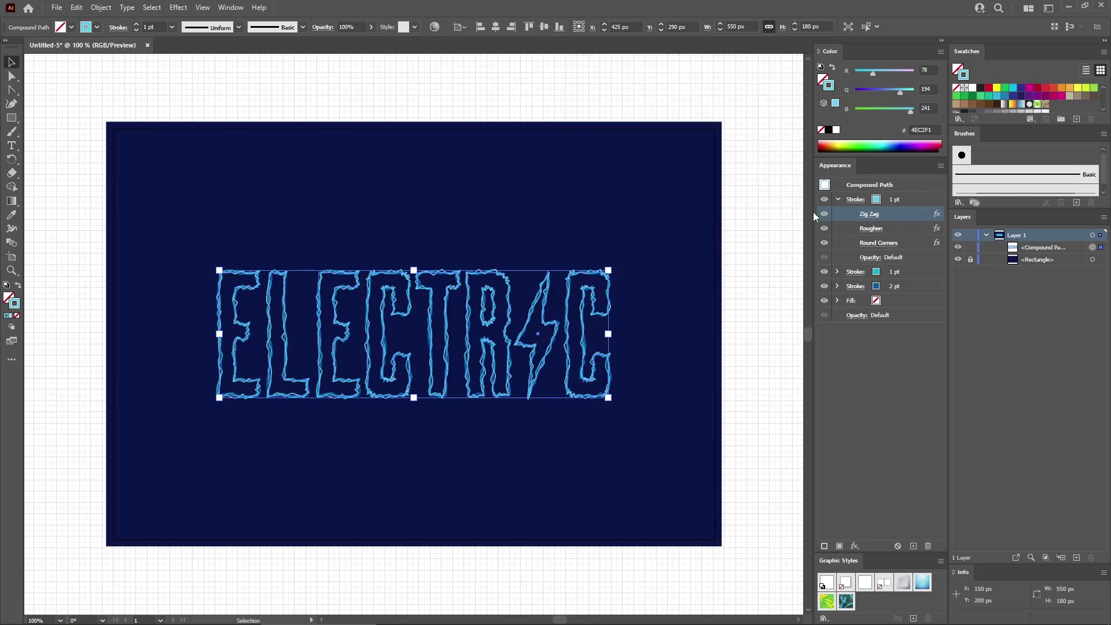
pyautogui.click(838, 199)
# Step: Duplicate the top stroke and colour it pale cyan R148 G241 B255 (#94F1FF)
pyautogui.click(920, 205)
pyautogui.click(914, 546)
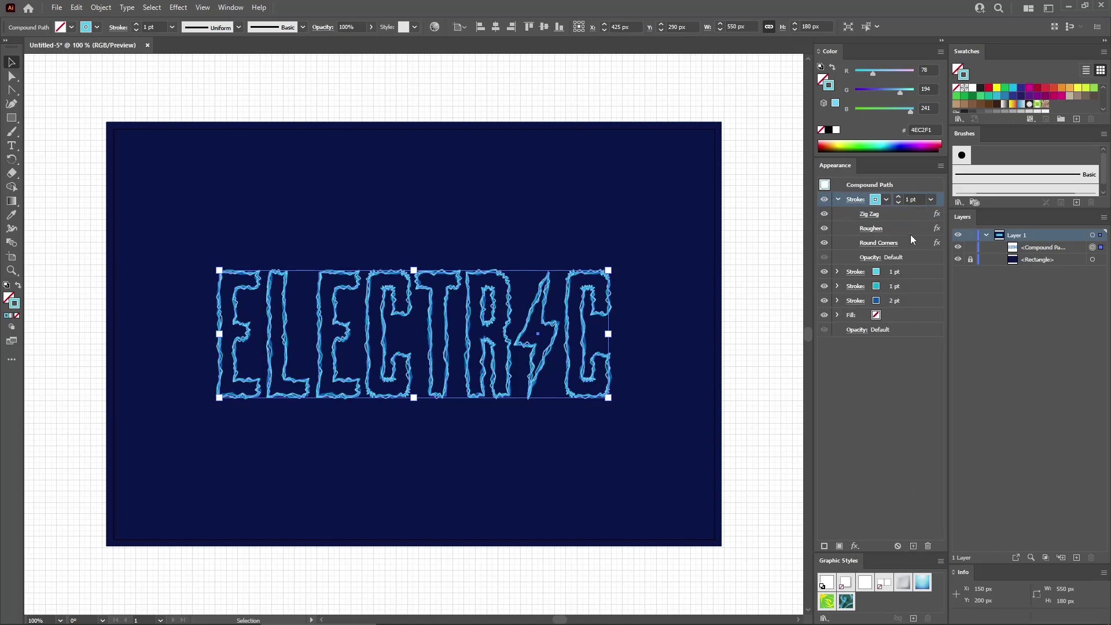
pyautogui.click(928, 70)
pyautogui.write('148')
pyautogui.press('Tab')
pyautogui.write('241')
pyautogui.press('Tab')
pyautogui.write('255')
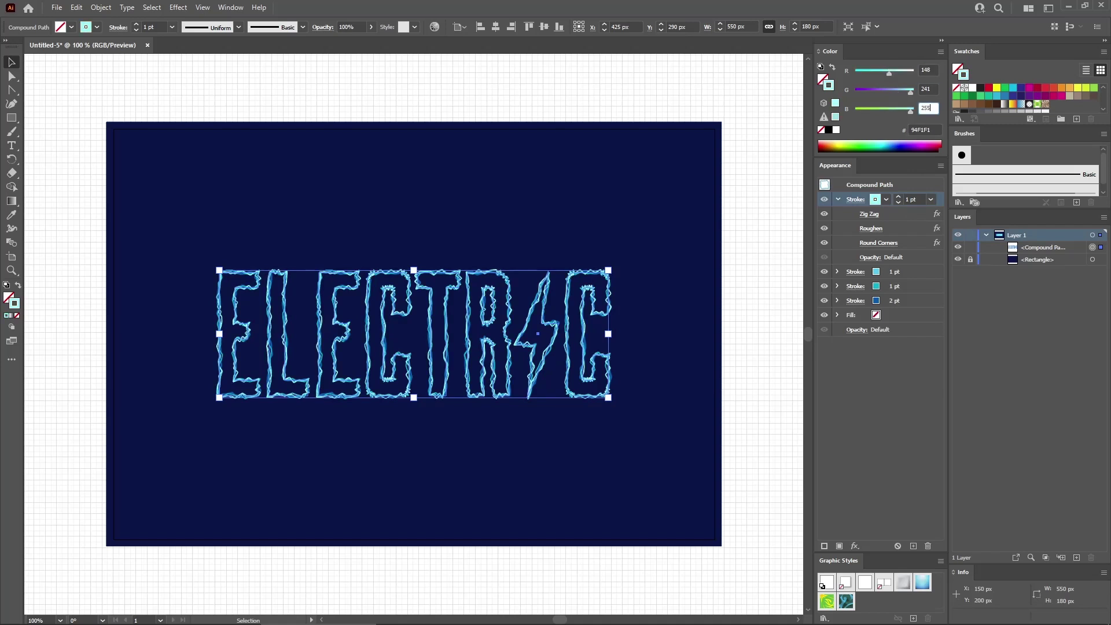
pyautogui.press('Return')
# Step: Duplicate it as a 0.5 pt stroke with Zig Zag size 4 px, 2 ridges
pyautogui.click(913, 538)
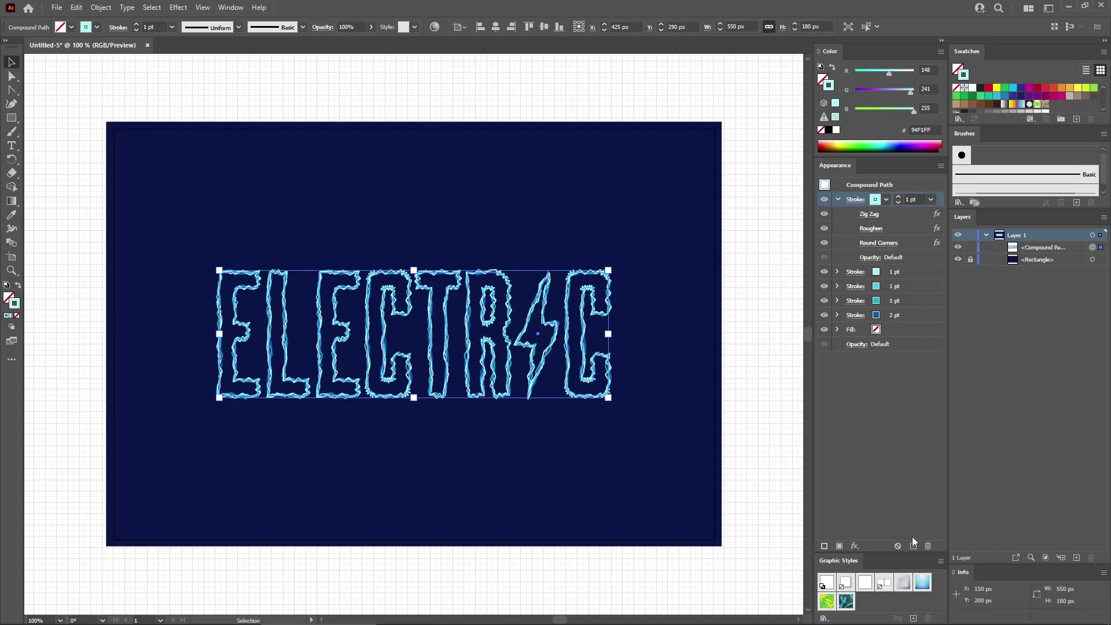
pyautogui.click(931, 199)
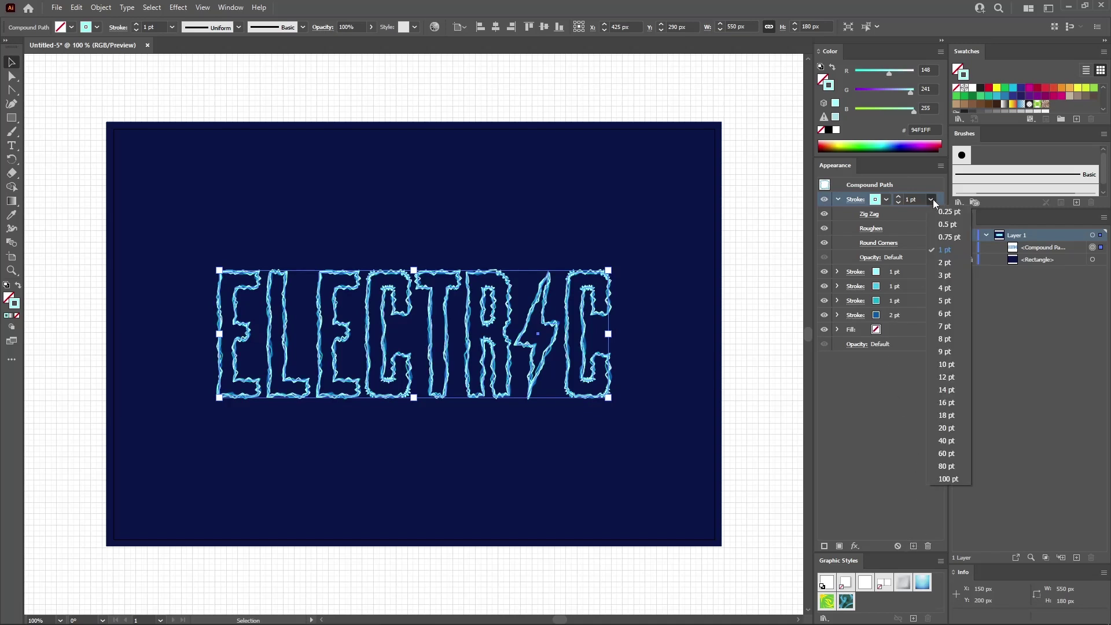
pyautogui.click(943, 225)
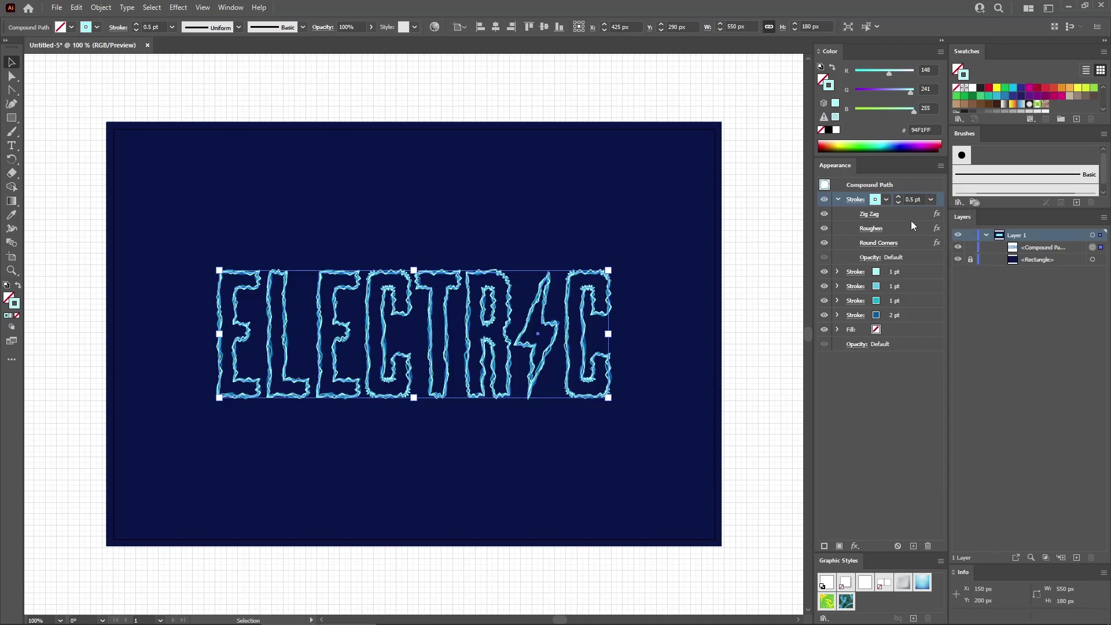
pyautogui.click(870, 214)
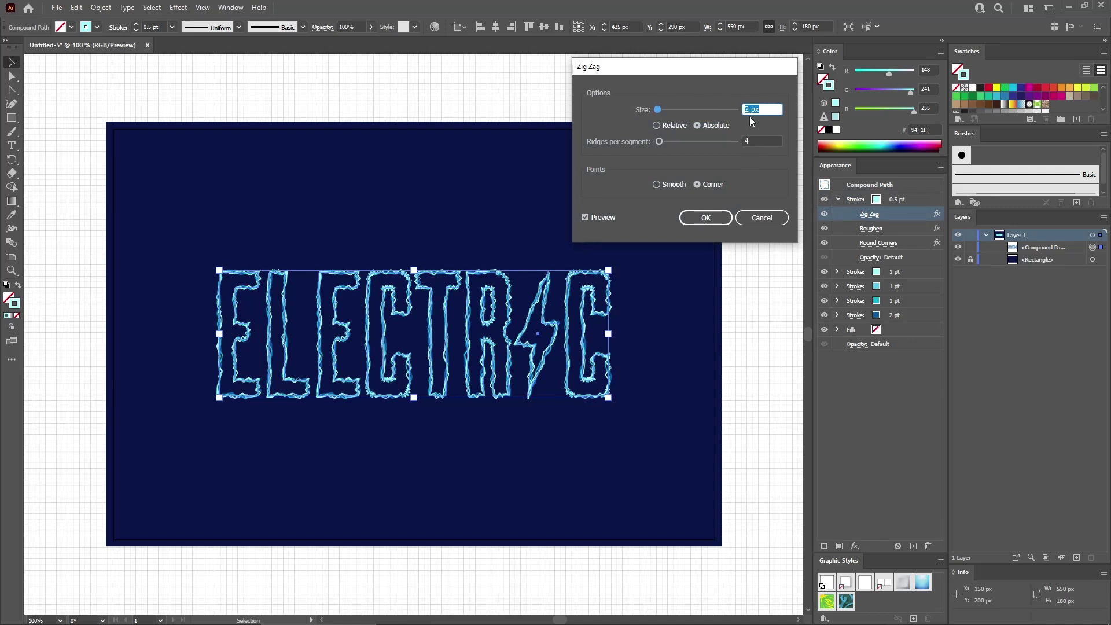
pyautogui.write('4')
pyautogui.press('Tab')
pyautogui.write('2')
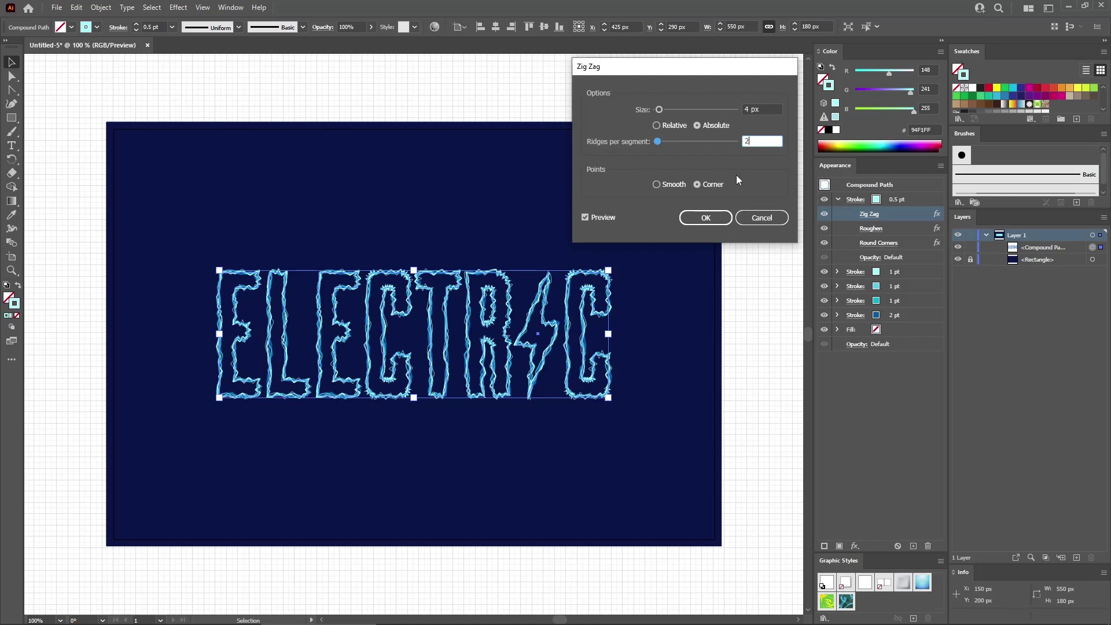
pyautogui.click(705, 217)
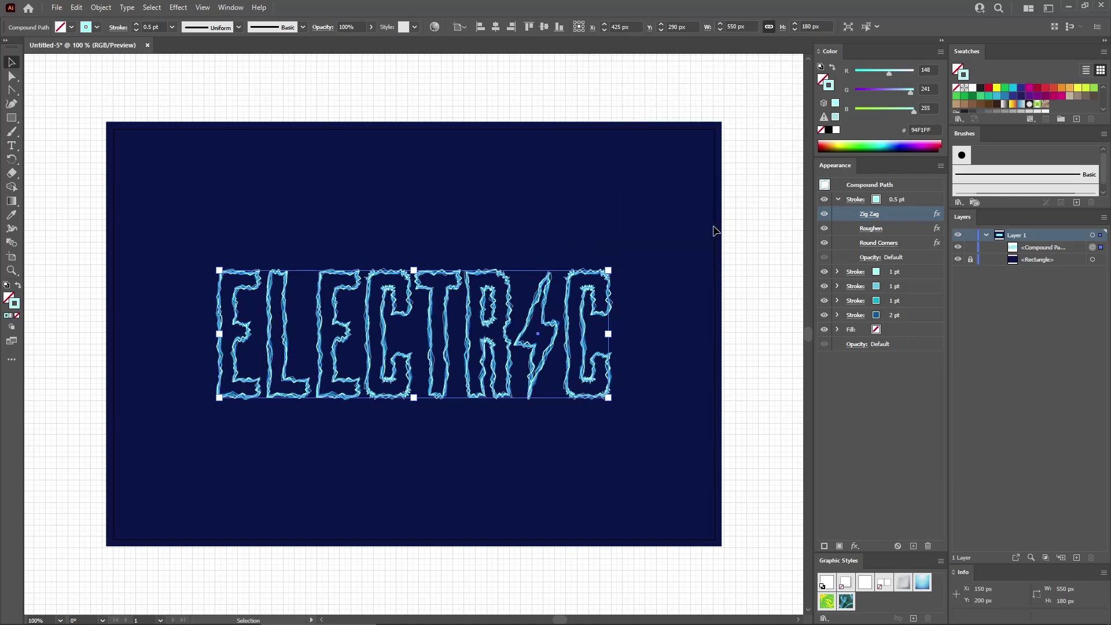
# Step: Duplicate the 0.5 pt zigzagged stroke
pyautogui.click(838, 199)
pyautogui.click(909, 199)
pyautogui.click(838, 199)
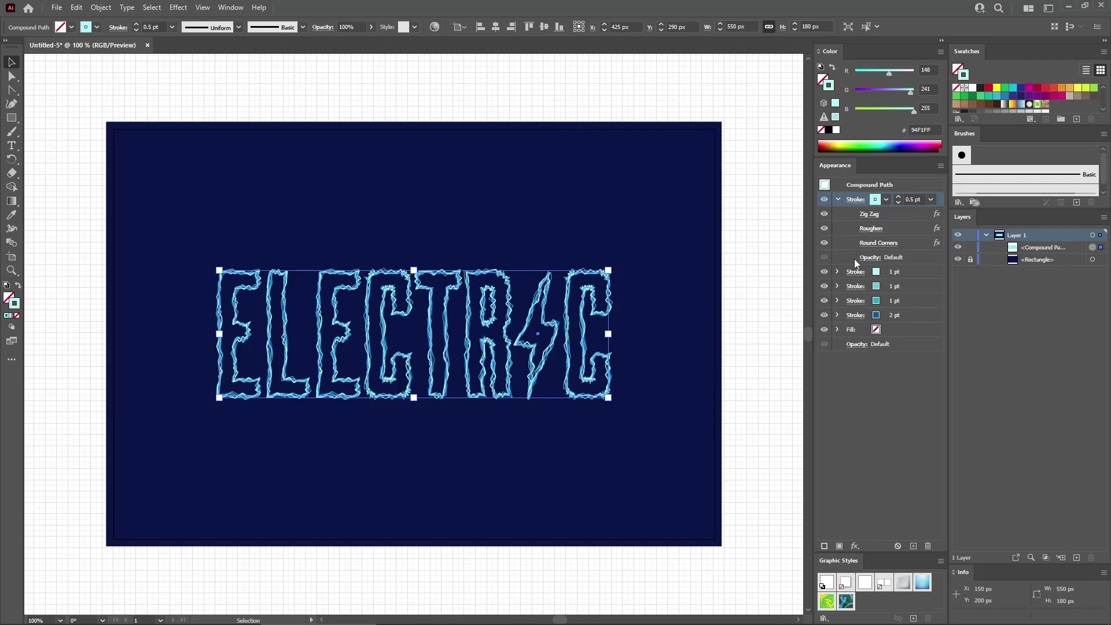
pyautogui.click(913, 545)
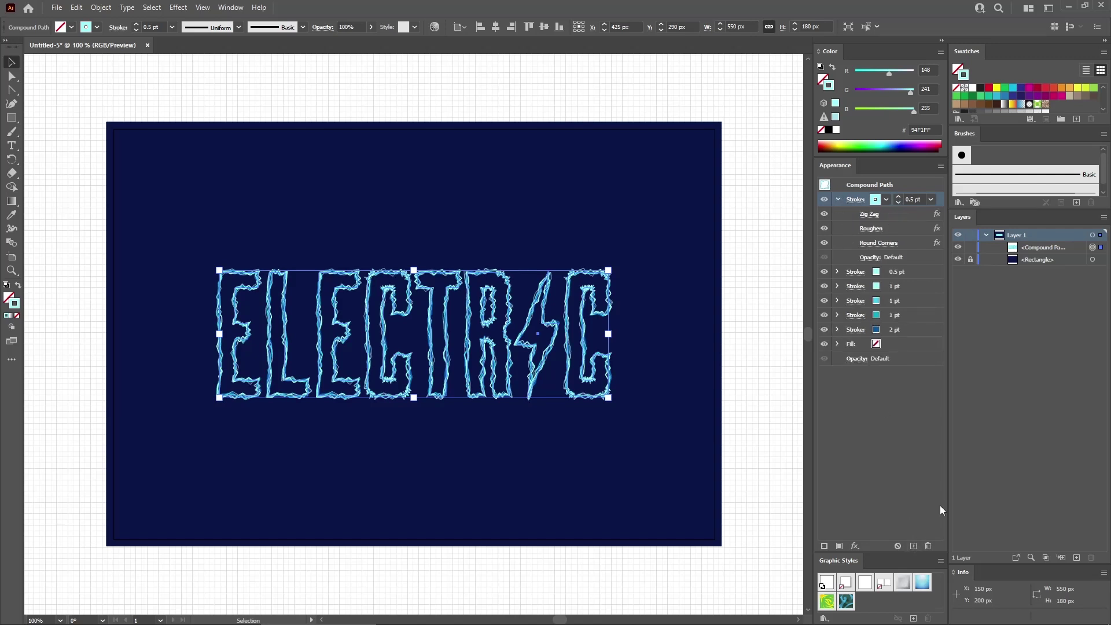
# Step: Apply Art Brush 1 to the top stroke and colour it R251 G255 B247
pyautogui.click(1003, 190)
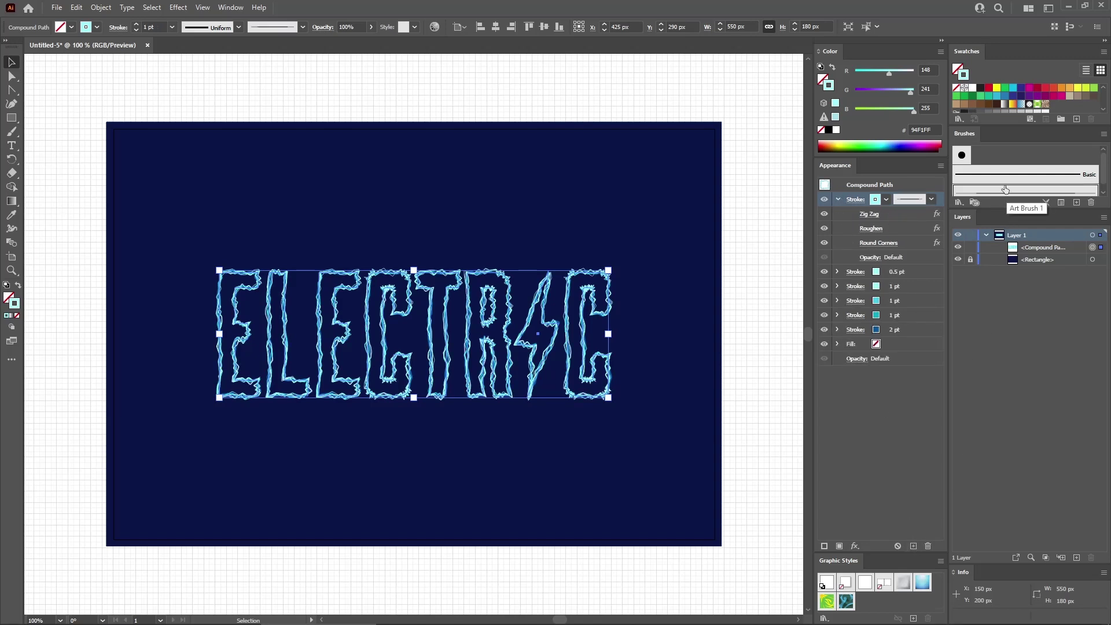
pyautogui.click(925, 70)
pyautogui.write('251')
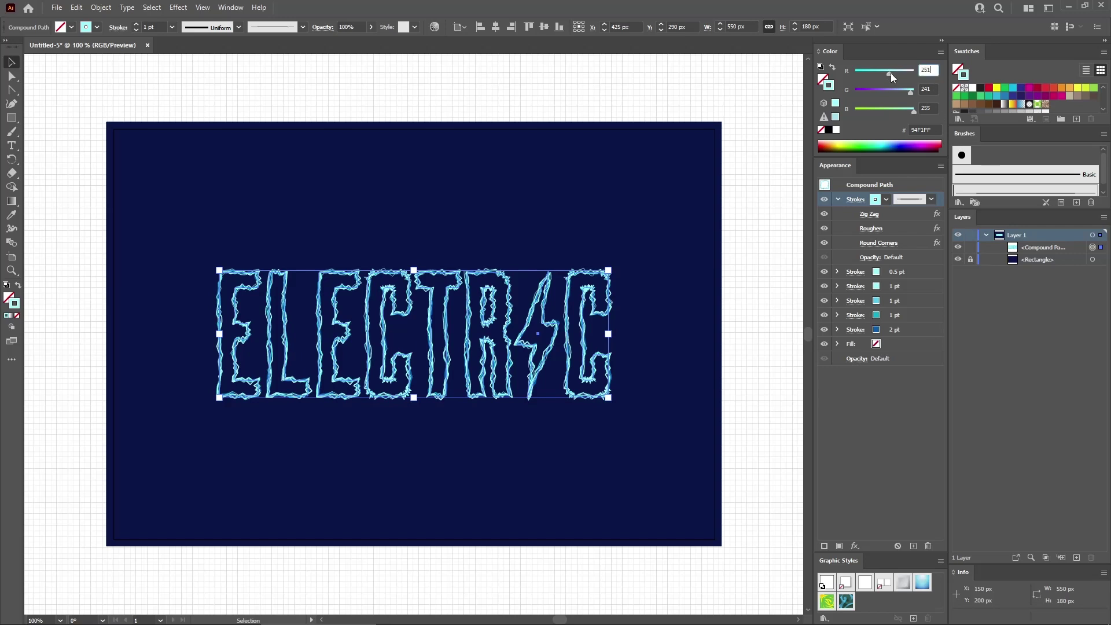
pyautogui.press('Tab')
pyautogui.write('255')
pyautogui.press('Tab')
pyautogui.write('24')
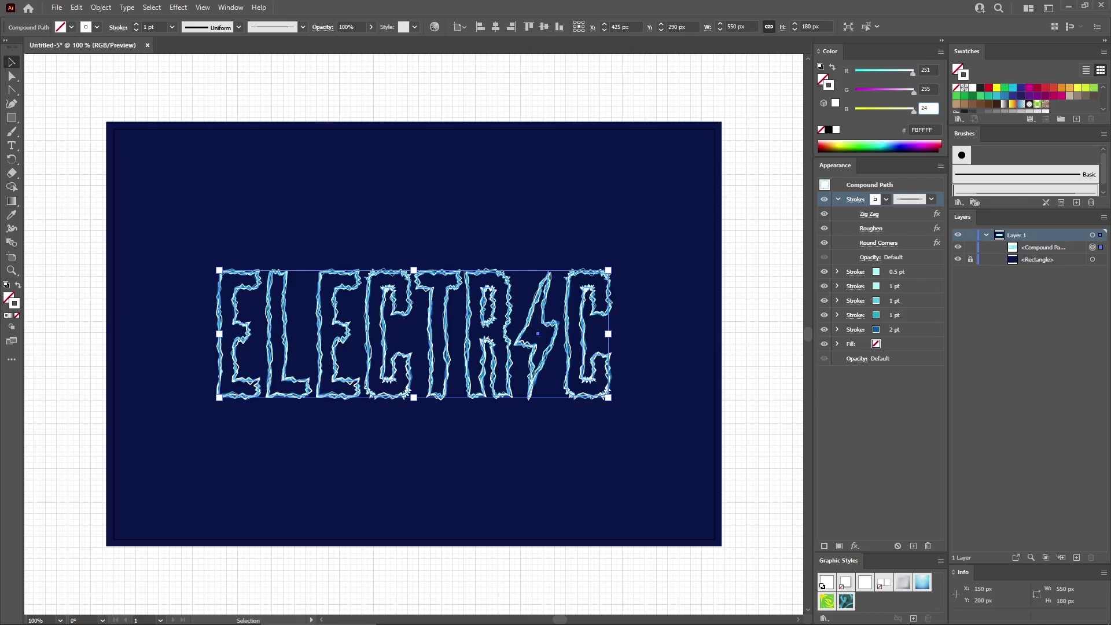
pyautogui.write('7')
pyautogui.press('Return')
# Step: Set the art brush stroke to 0.5 pt and duplicate it
pyautogui.click(856, 200)
pyautogui.click(814, 216)
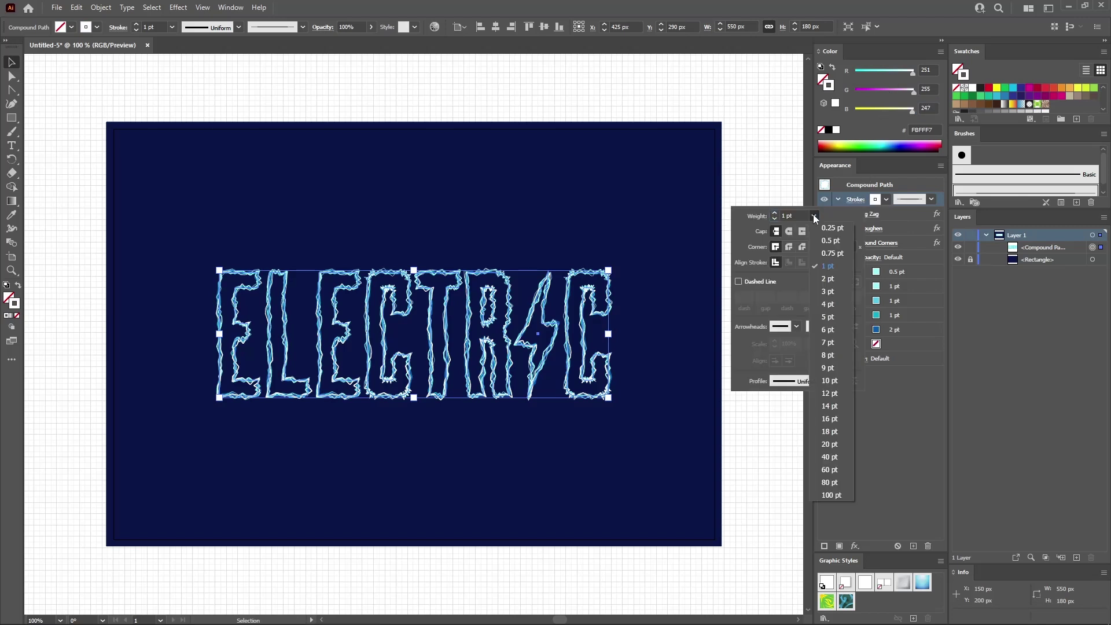
pyautogui.click(830, 241)
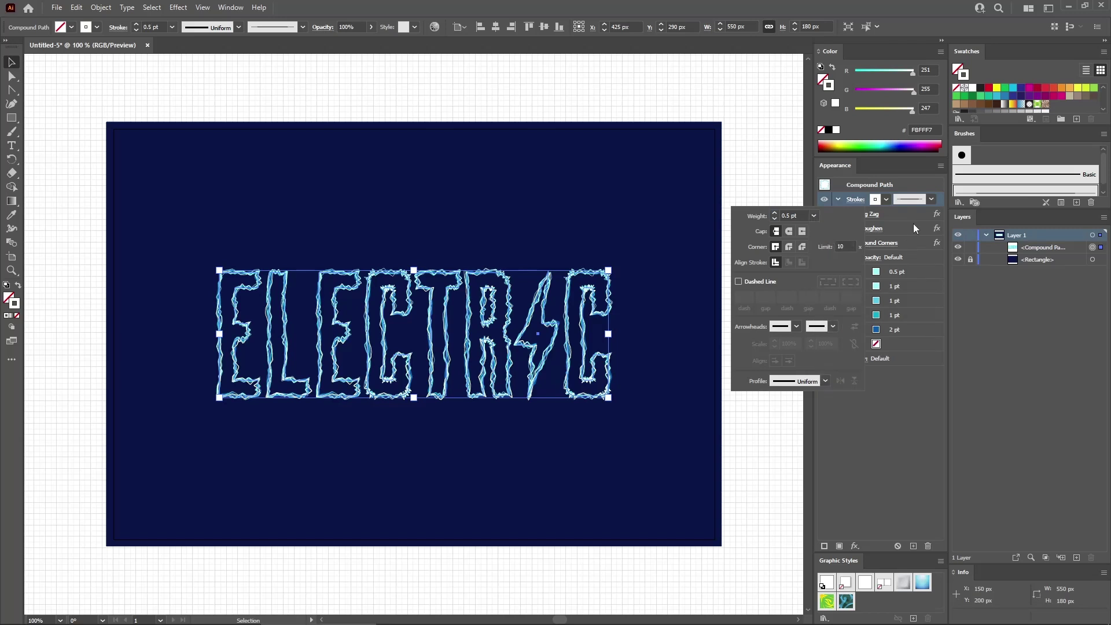
pyautogui.click(913, 544)
pyautogui.click(912, 545)
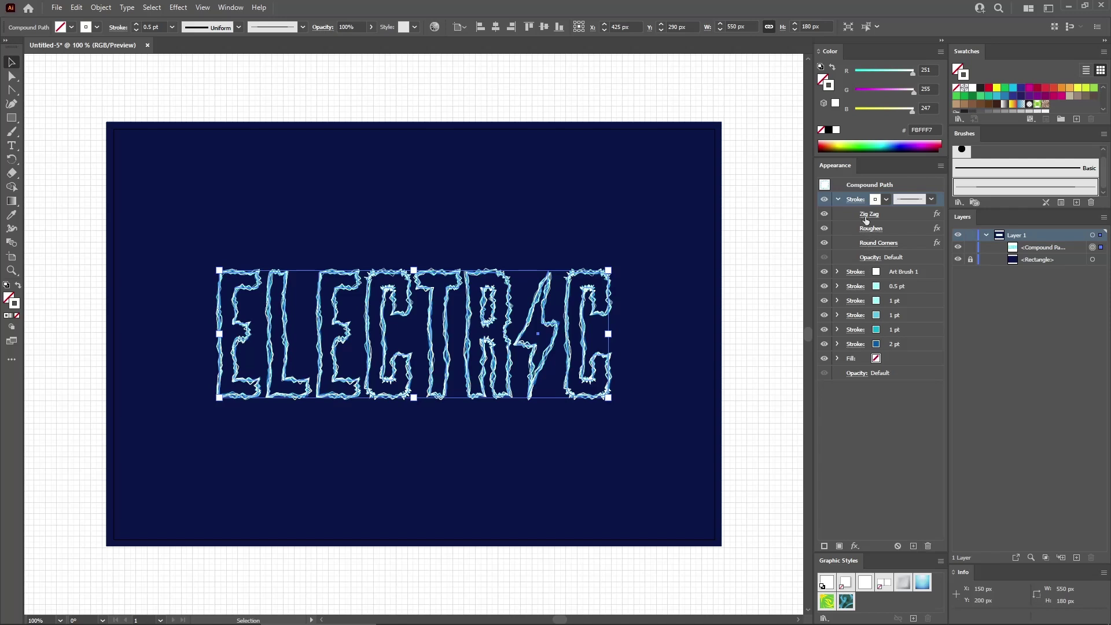
# Step: Thin the top stroke to 0.25 pt and raise its Roughen size to 10
pyautogui.click(856, 199)
pyautogui.click(813, 216)
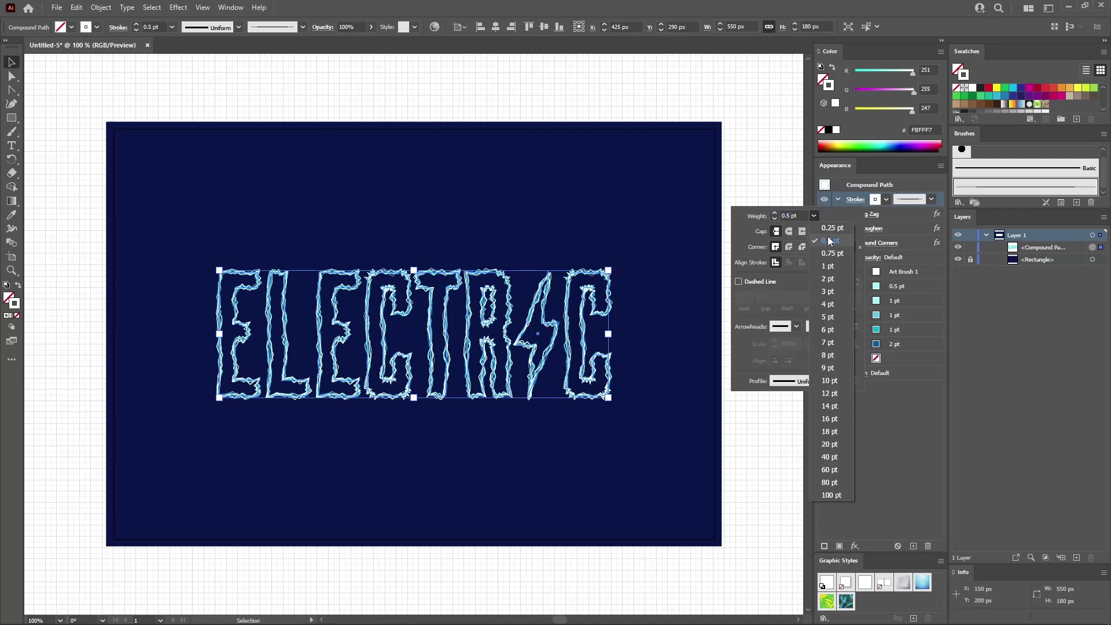
pyautogui.click(832, 228)
pyautogui.click(875, 229)
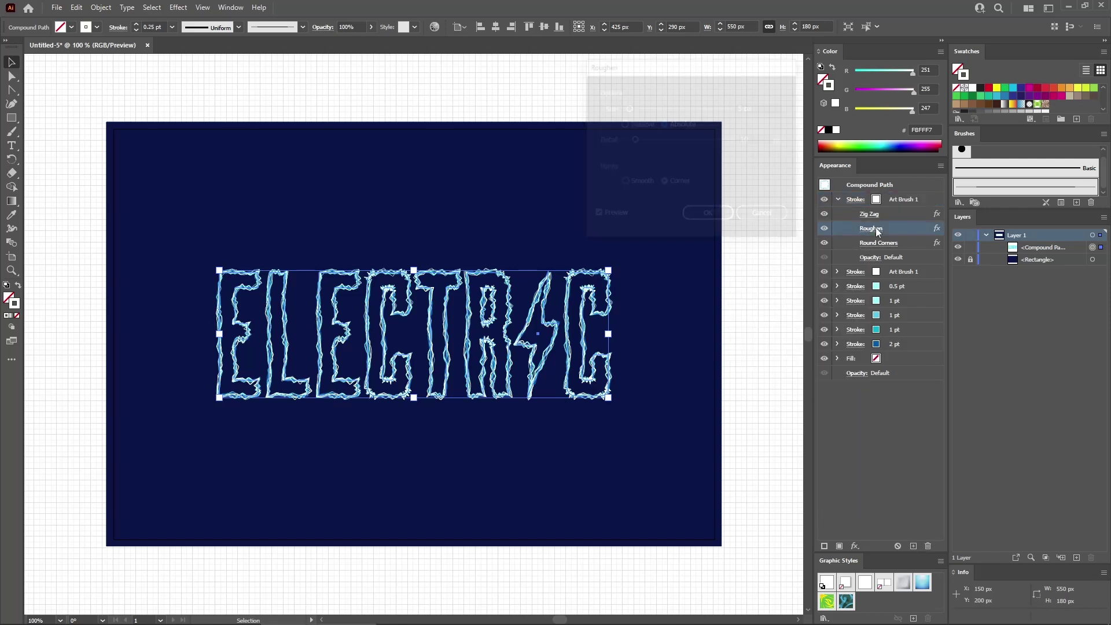
pyautogui.doubleClick(750, 108)
pyautogui.write('10')
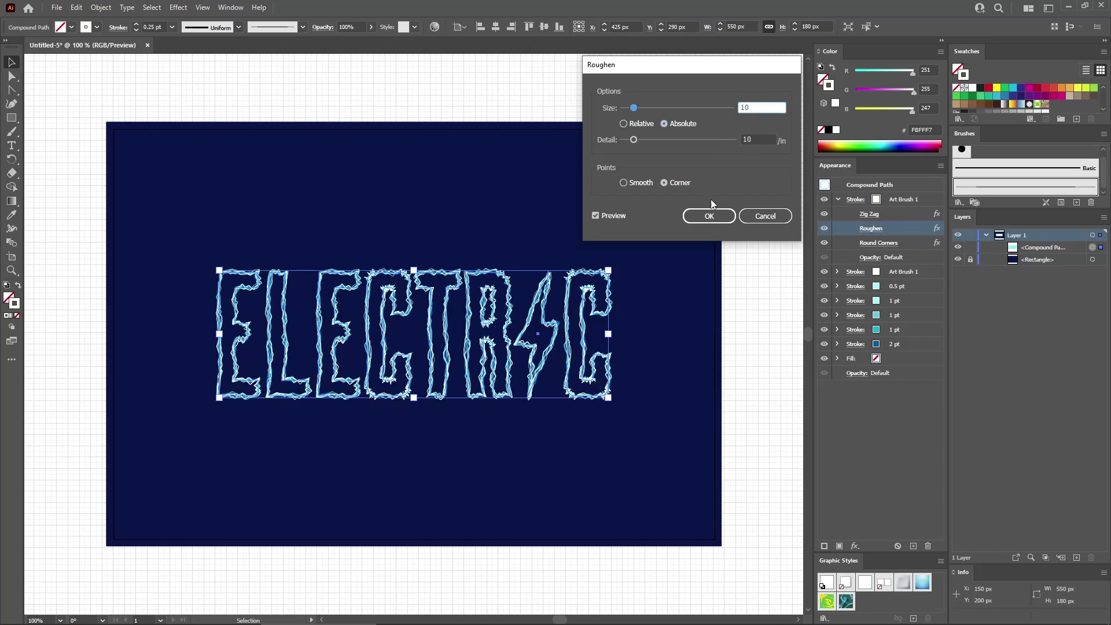
pyautogui.click(711, 214)
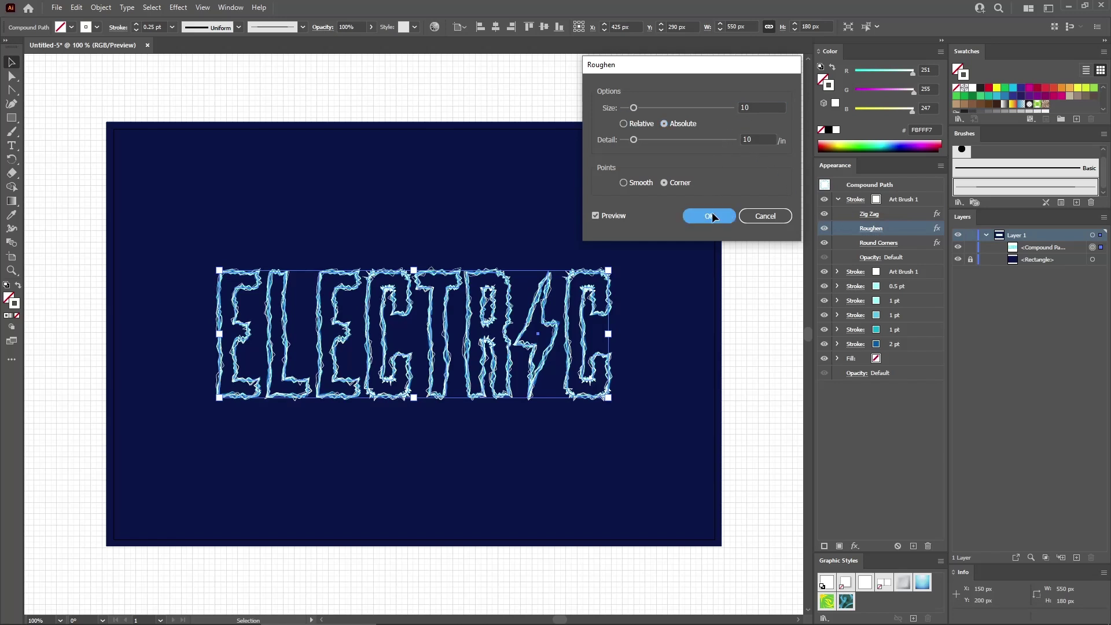
pyautogui.click(901, 206)
pyautogui.click(837, 199)
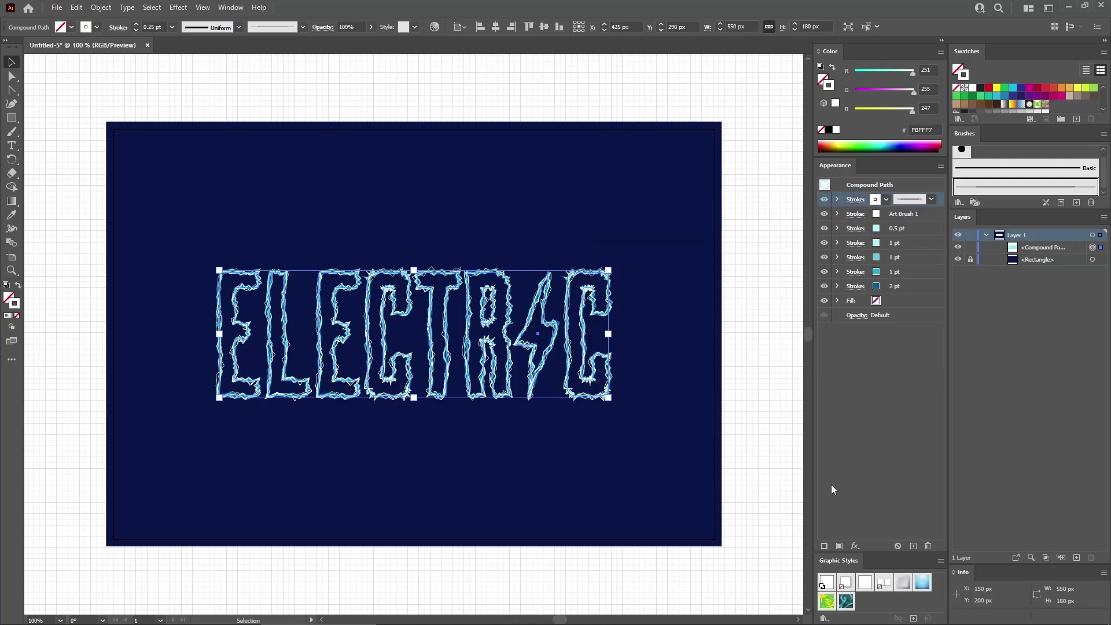
pyautogui.click(824, 546)
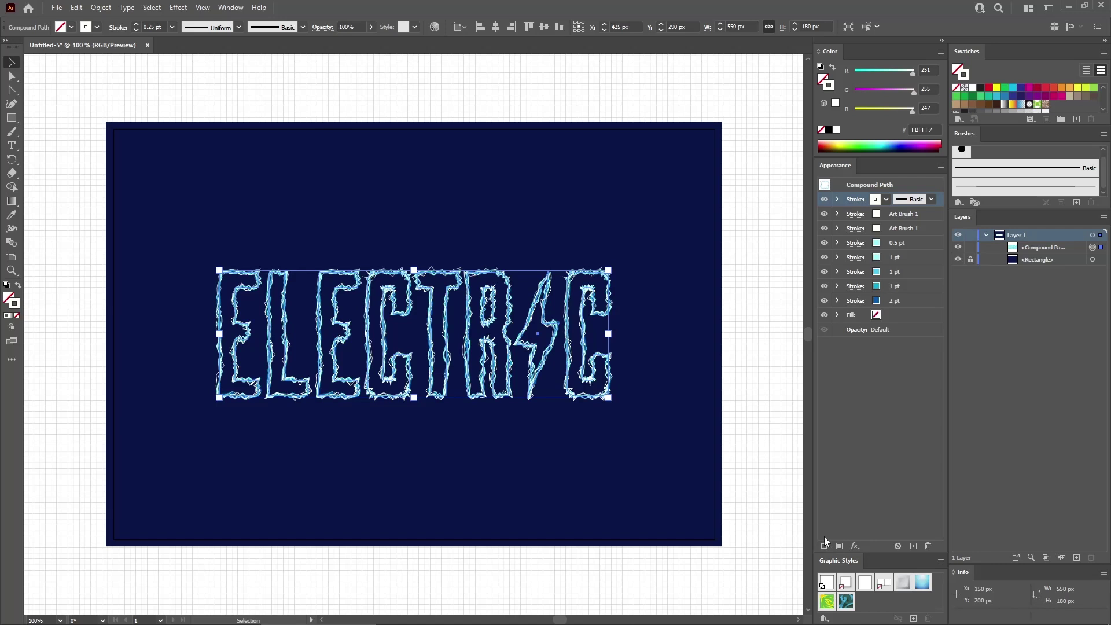
# Step: Apply Art Brush 1 to the new stroke and colour it R68 G78 B255
pyautogui.click(977, 186)
pyautogui.doubleClick(933, 68)
pyautogui.write('68')
pyautogui.press('Tab')
pyautogui.write('78')
pyautogui.press('Tab')
pyautogui.write('255')
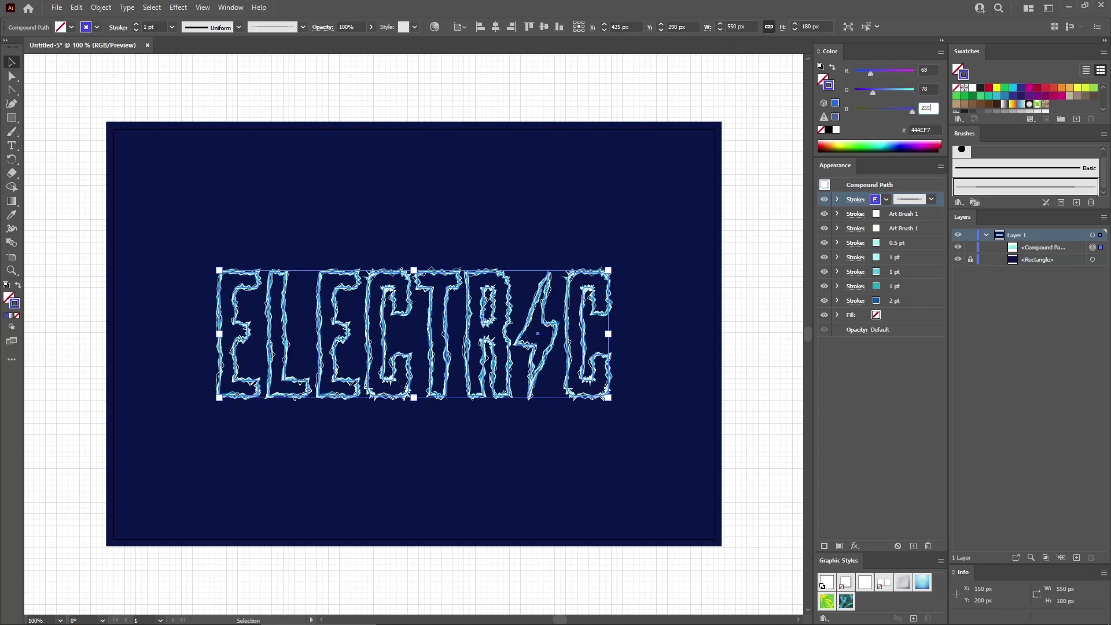
pyautogui.press('Return')
# Step: Make the stroke 6 pt with Overlay blending
pyautogui.click(837, 199)
pyautogui.click(854, 199)
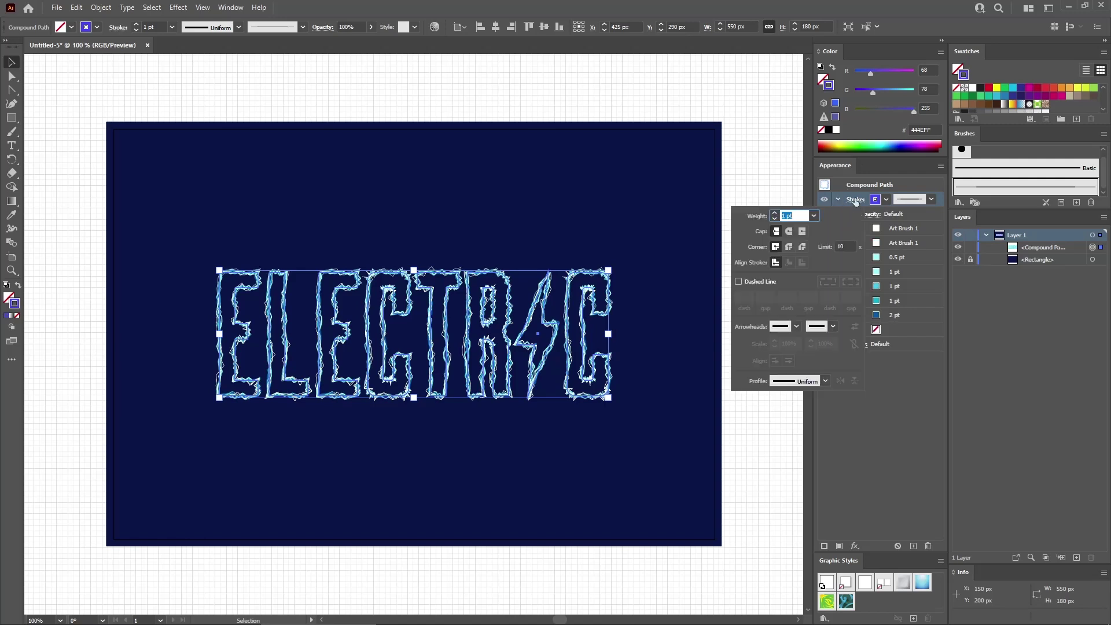
pyautogui.click(814, 215)
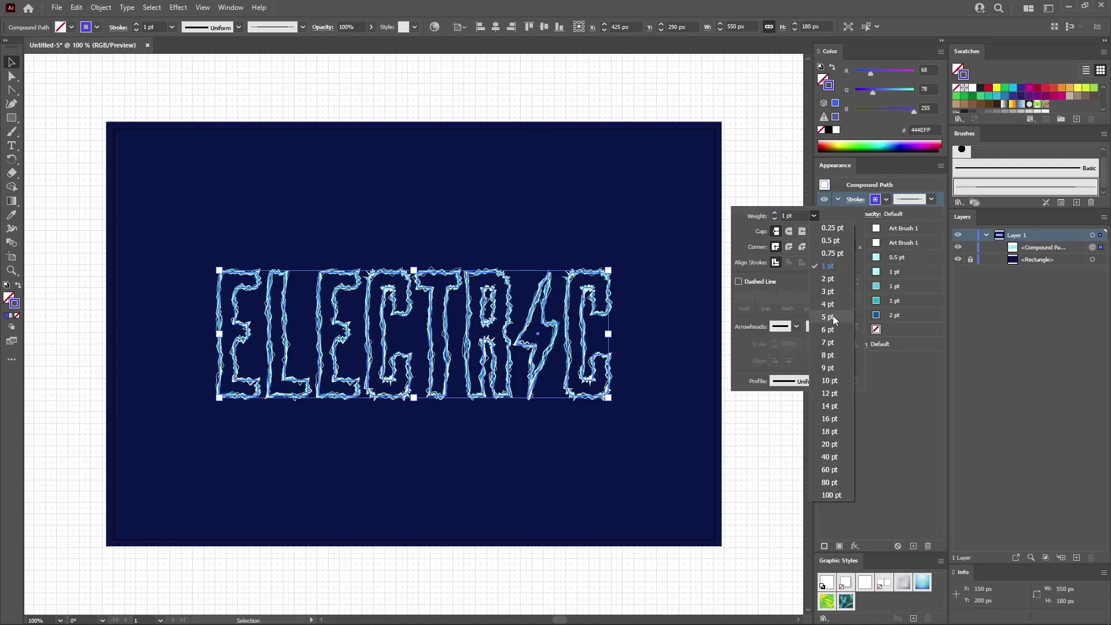
pyautogui.click(827, 329)
pyautogui.click(869, 214)
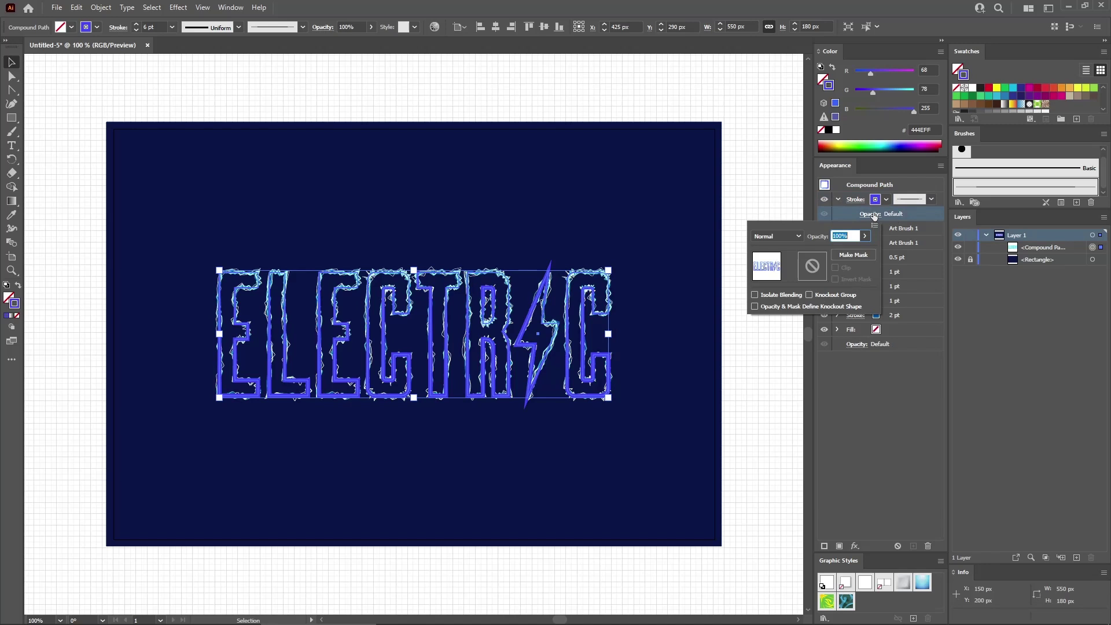
pyautogui.click(800, 236)
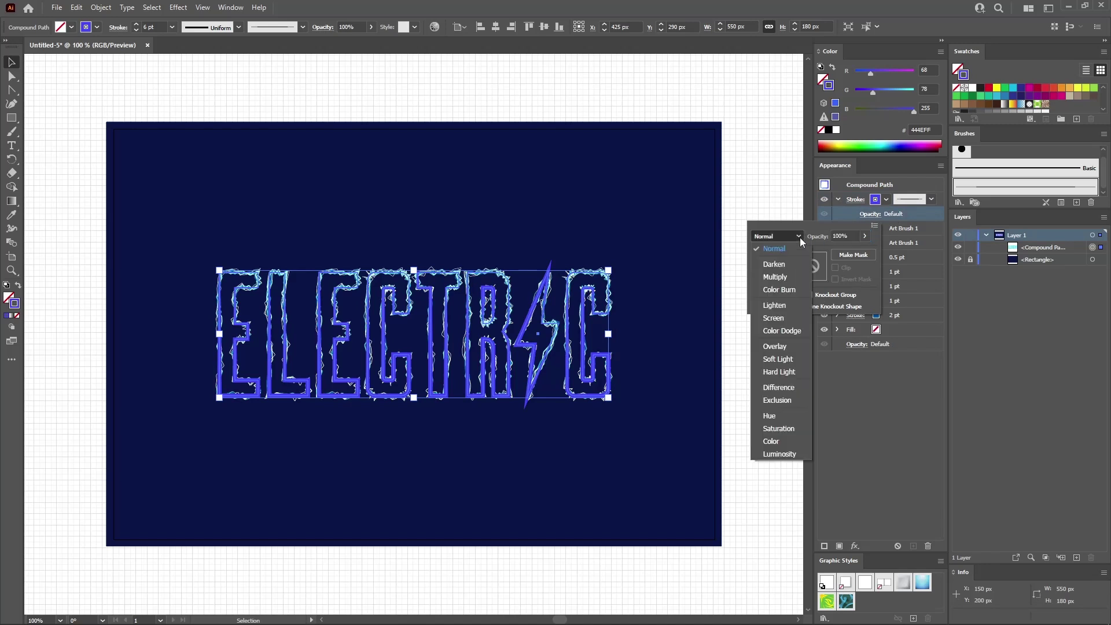
pyautogui.click(774, 346)
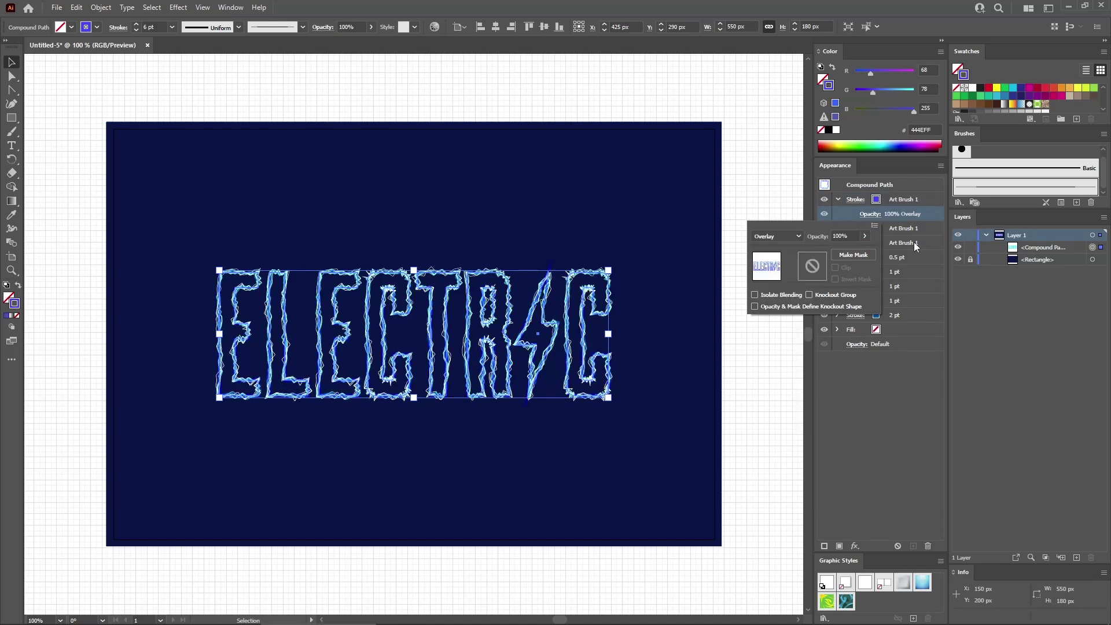
# Step: Blur the top stroke with a 10-pixel Gaussian Blur
pyautogui.click(178, 7)
pyautogui.moveTo(205, 230)
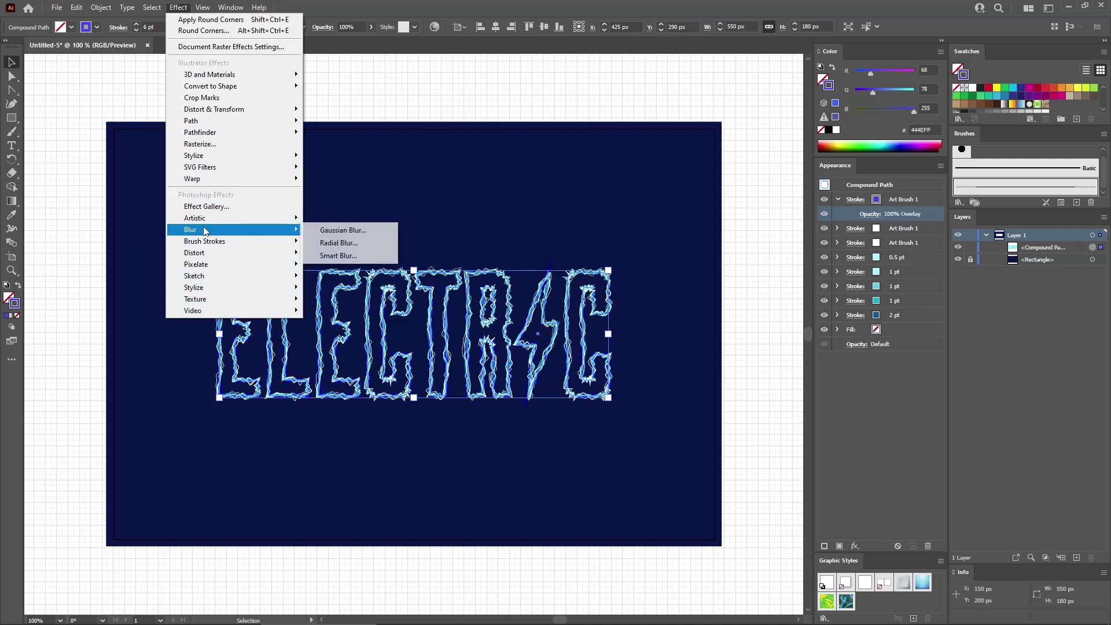
pyautogui.click(345, 230)
pyautogui.moveTo(529, 302)
pyautogui.mouseDown()
pyautogui.moveTo(512, 302)
pyautogui.moveTo(535, 302)
pyautogui.mouseUp()
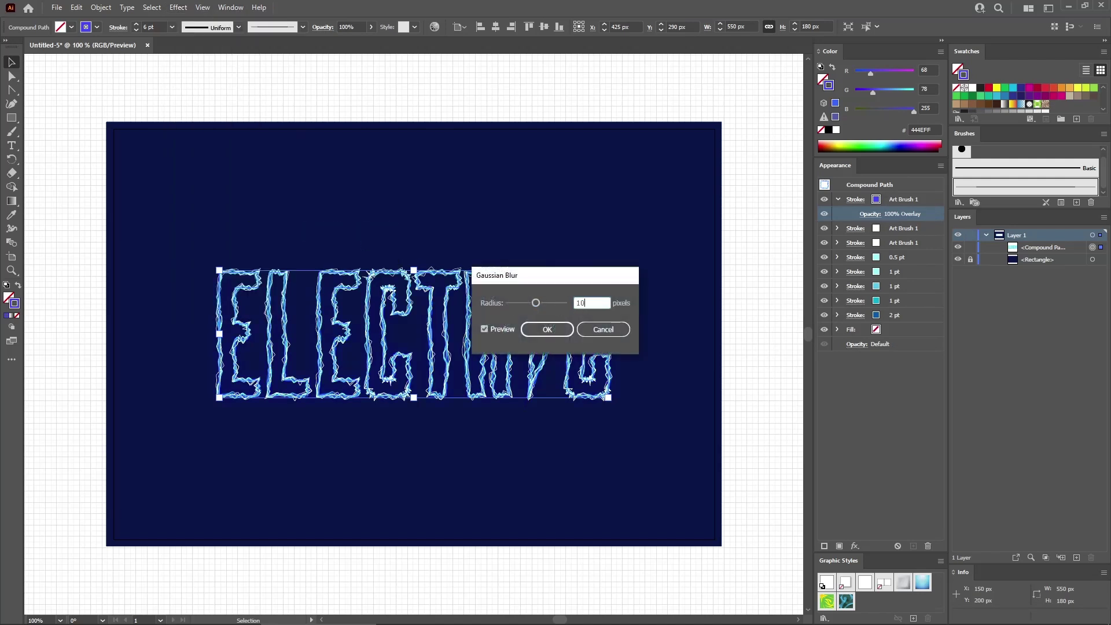
pyautogui.click(560, 330)
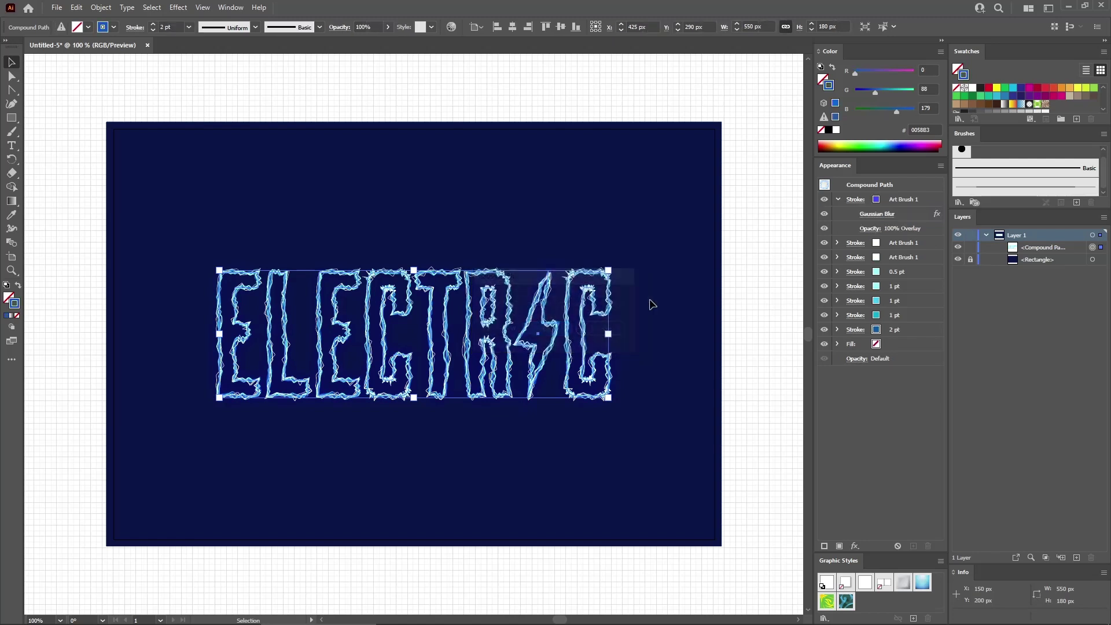
# Step: Duplicate the blurred stroke and colour the copy orange R251 G176 B64
pyautogui.click(927, 198)
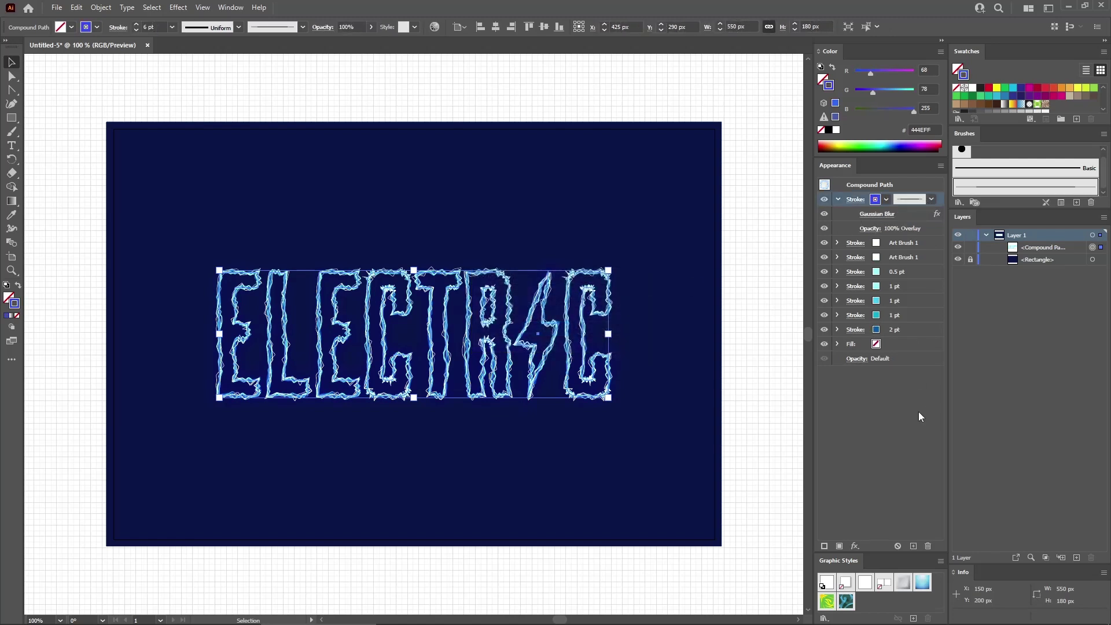
pyautogui.click(912, 546)
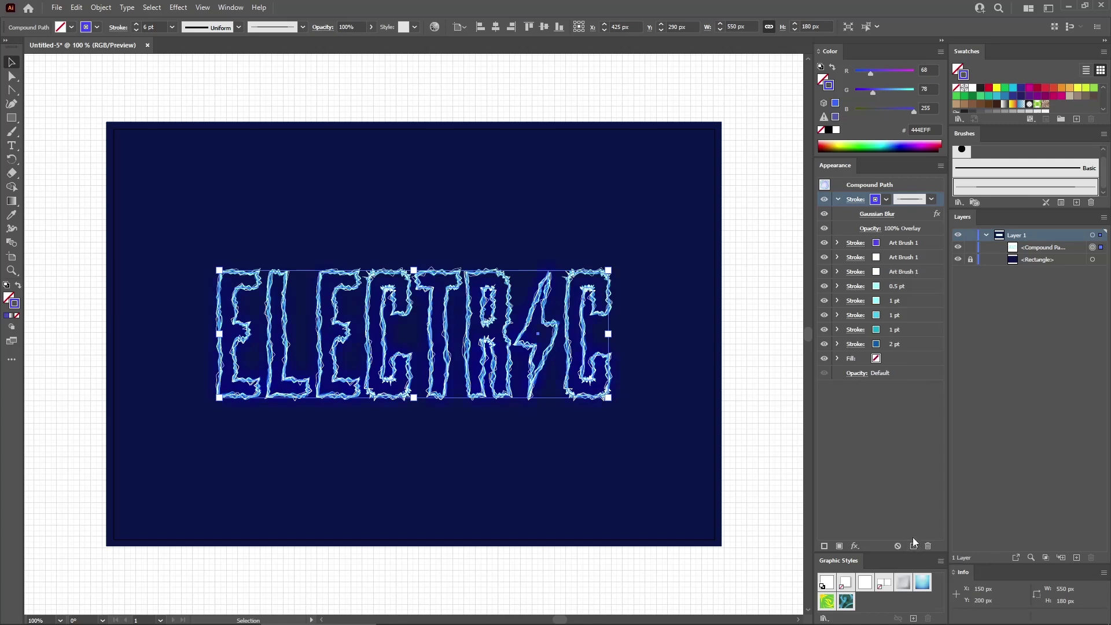
pyautogui.click(926, 70)
pyautogui.write('251')
pyautogui.press('Tab')
pyautogui.write('176')
pyautogui.press('Tab')
pyautogui.write('6')
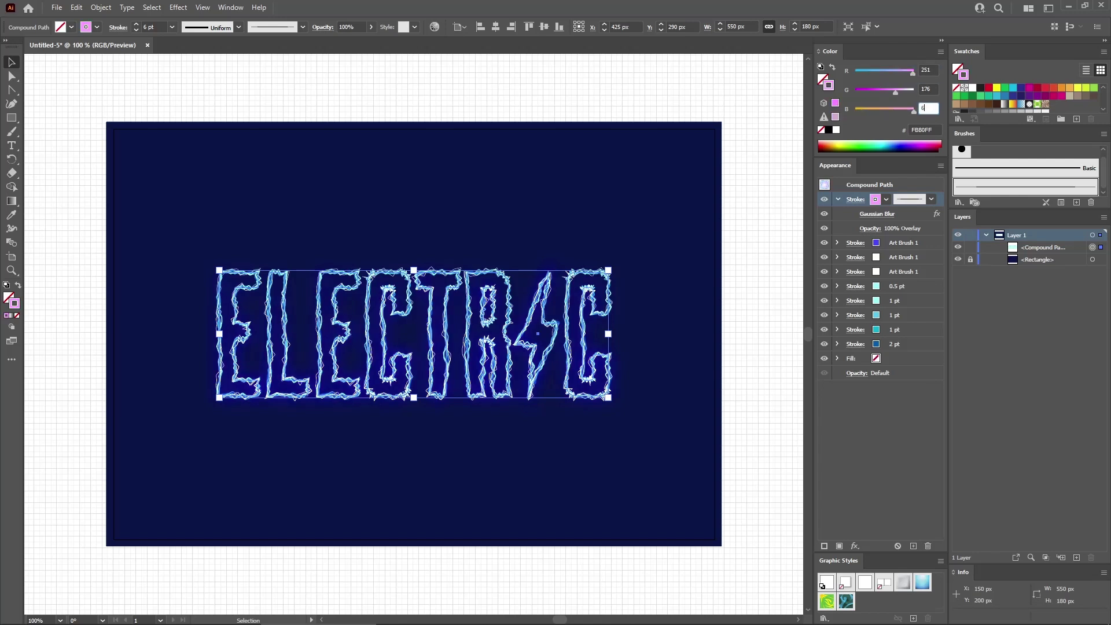
pyautogui.write('4')
pyautogui.press('Return')
# Step: Reduce the orange stroke's Gaussian Blur radius to 8 pixels
pyautogui.click(877, 213)
pyautogui.doubleClick(593, 300)
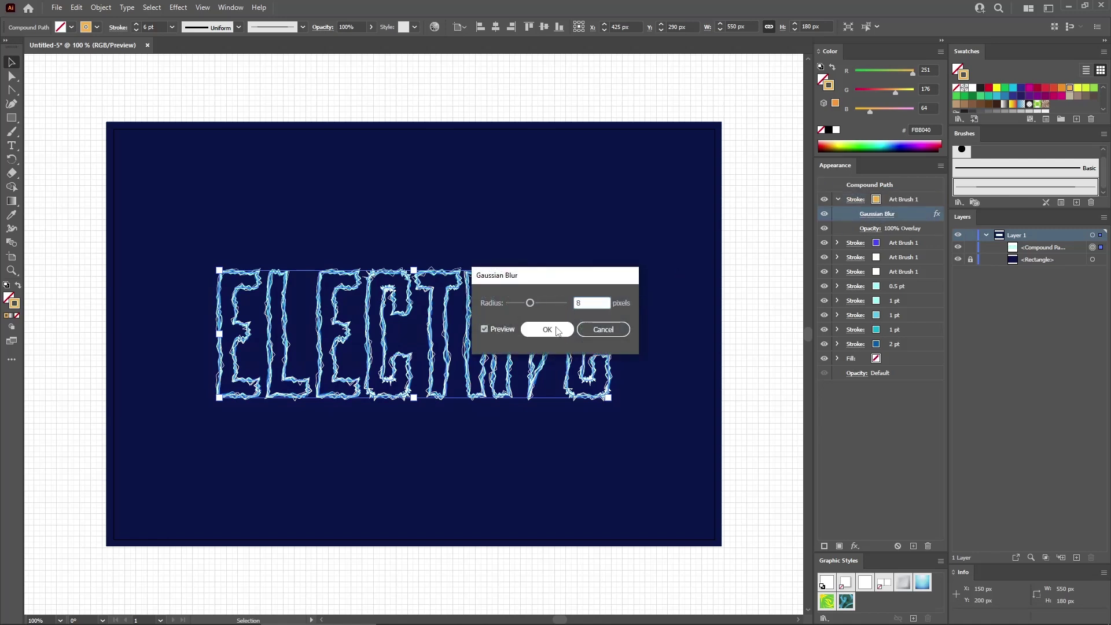
pyautogui.click(556, 328)
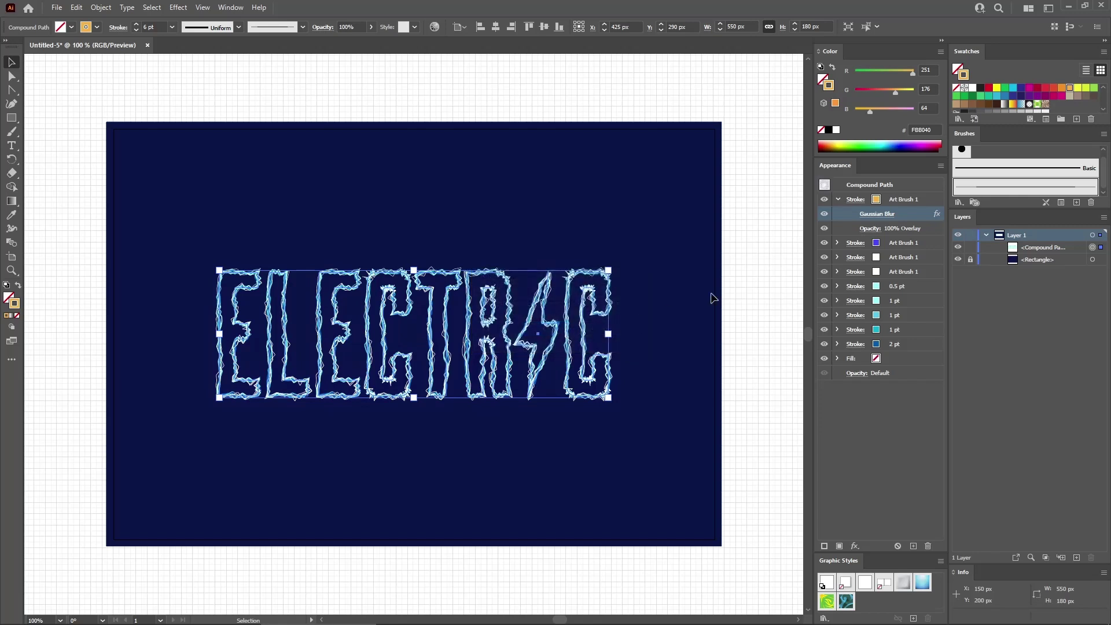
pyautogui.click(840, 199)
pyautogui.click(837, 199)
# Step: Add a new stroke using the lightning art brush in light cyan RGB 134/250/242
pyautogui.click(824, 544)
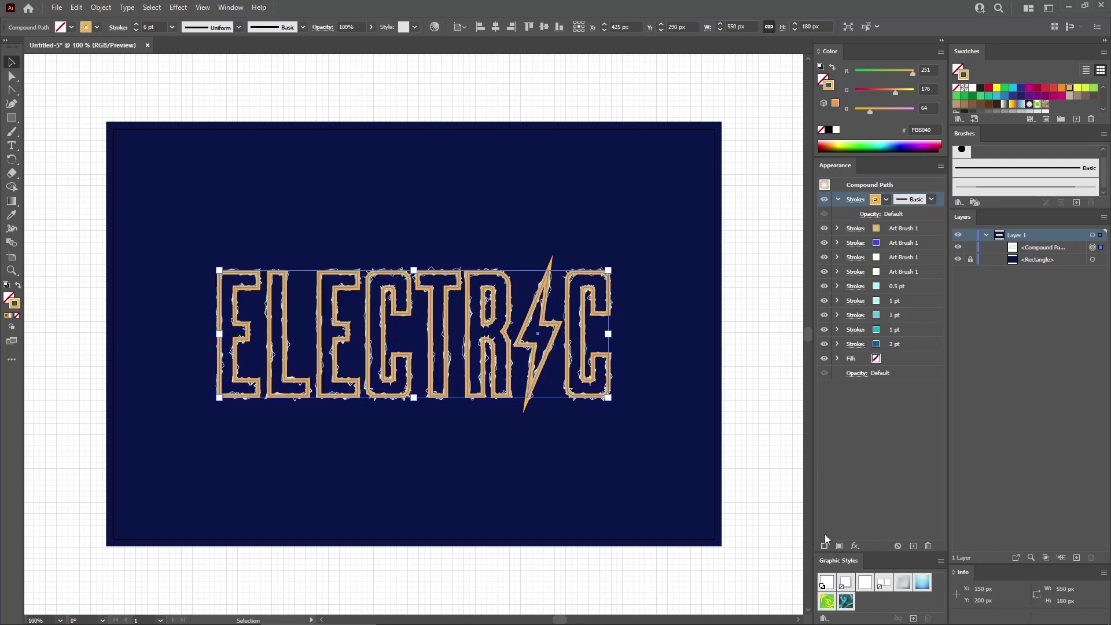
pyautogui.click(994, 186)
pyautogui.click(919, 69)
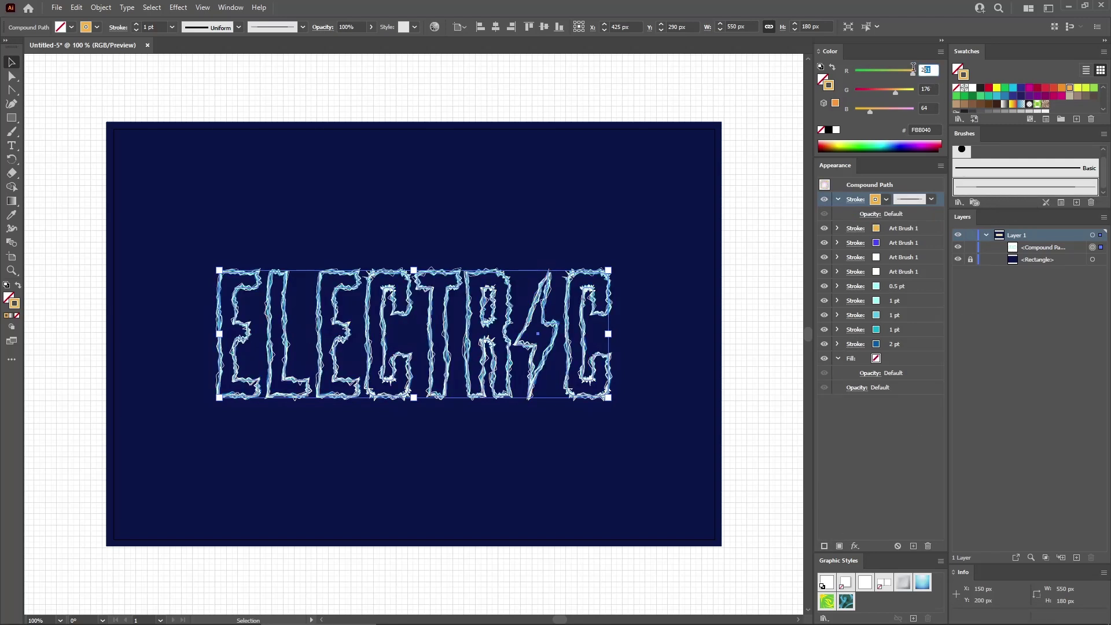
pyautogui.write('134')
pyautogui.press('Tab')
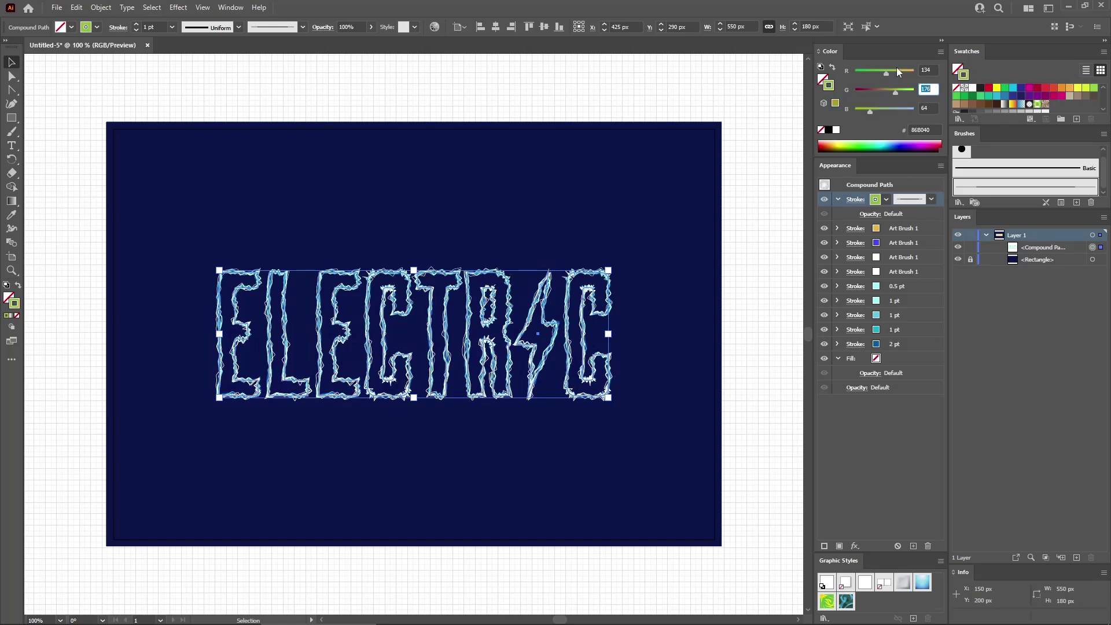
pyautogui.press('Tab')
pyautogui.write('242')
pyautogui.press('Return')
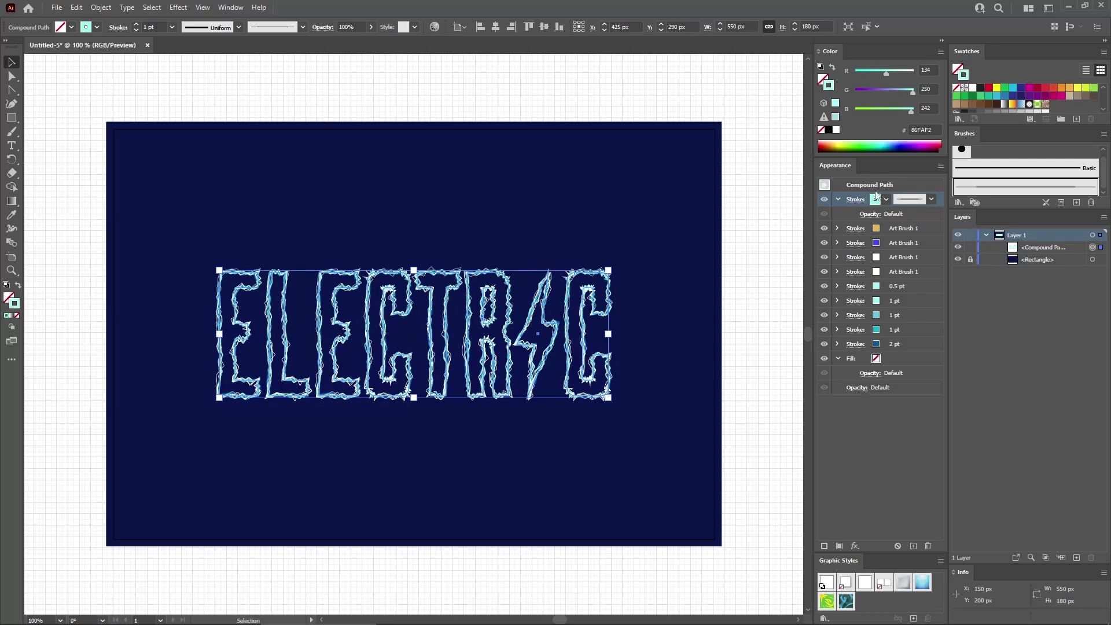
# Step: Set the new stroke's blend mode to Overlay and its weight to 3 pt
pyautogui.click(875, 215)
pyautogui.click(798, 236)
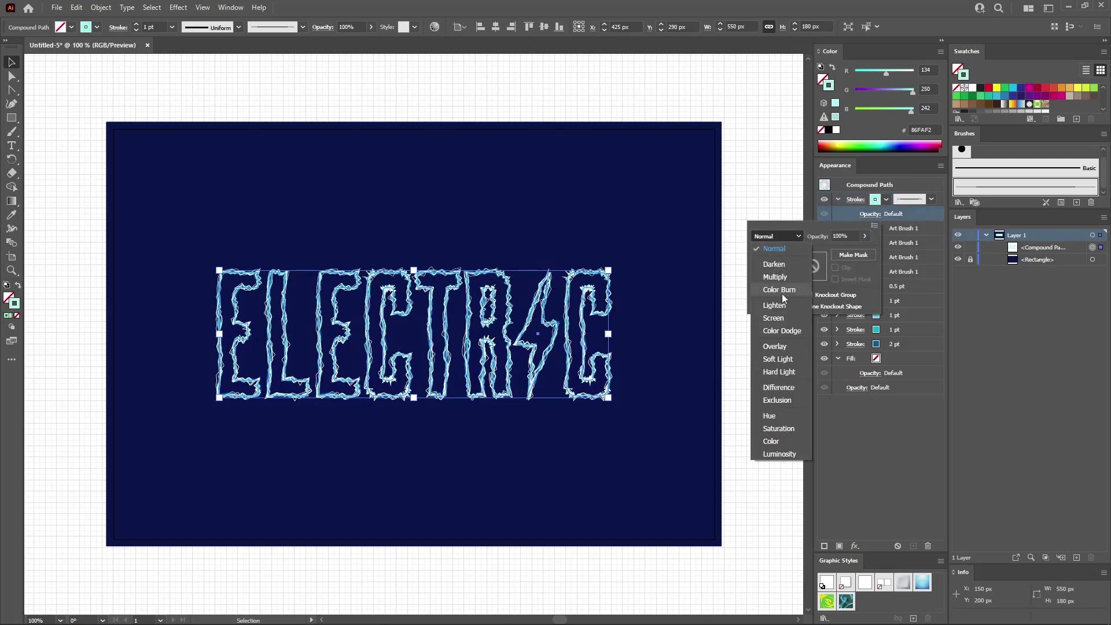
pyautogui.click(780, 346)
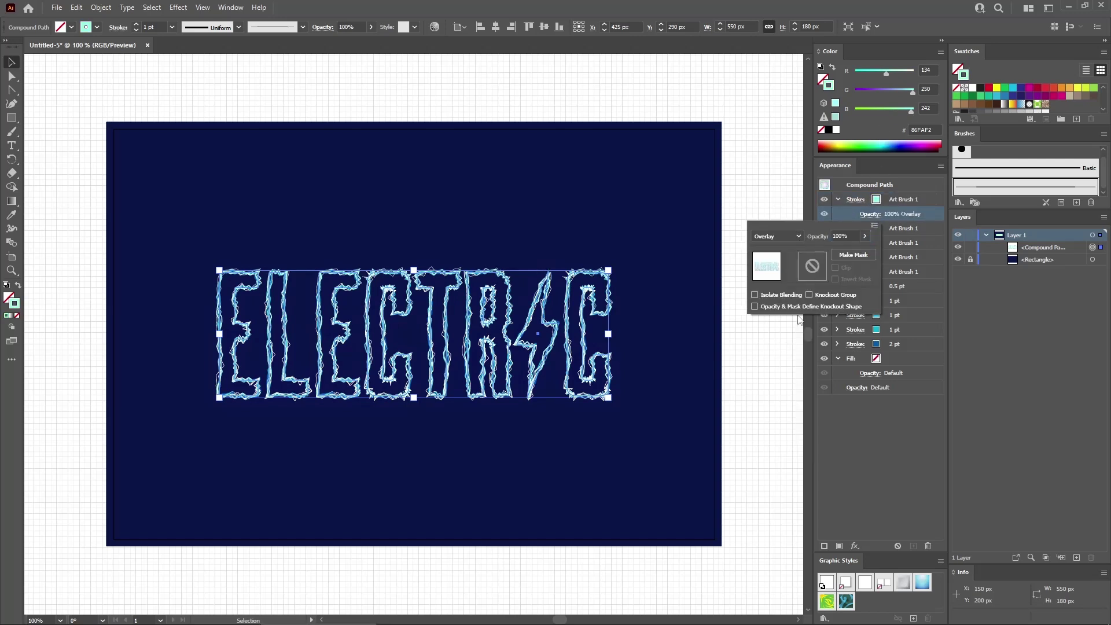
pyautogui.click(855, 200)
pyautogui.click(813, 217)
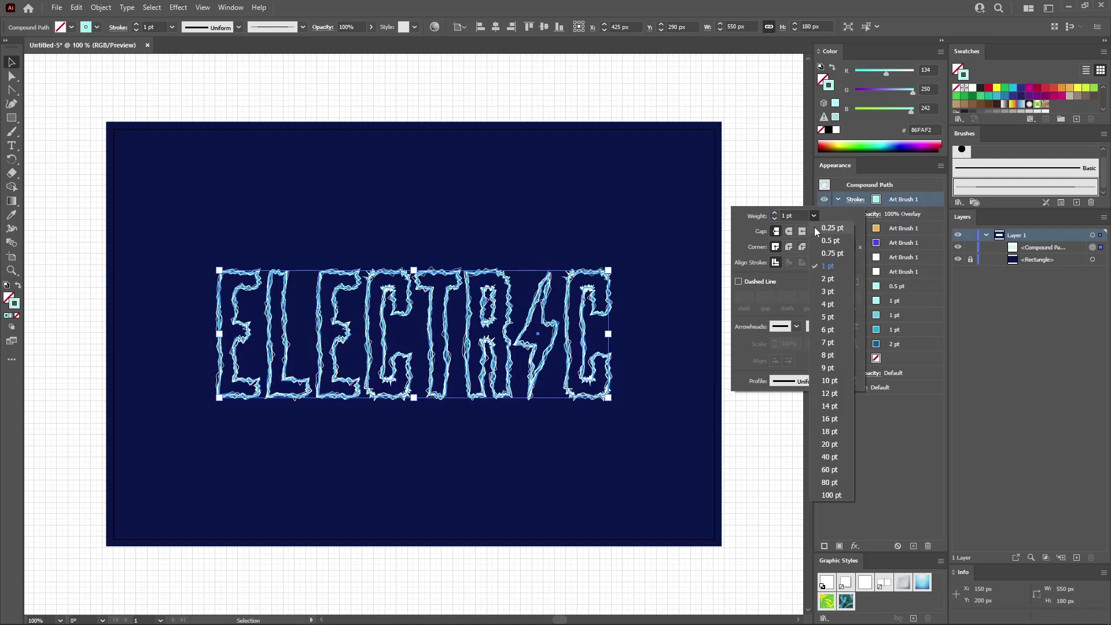
pyautogui.click(833, 290)
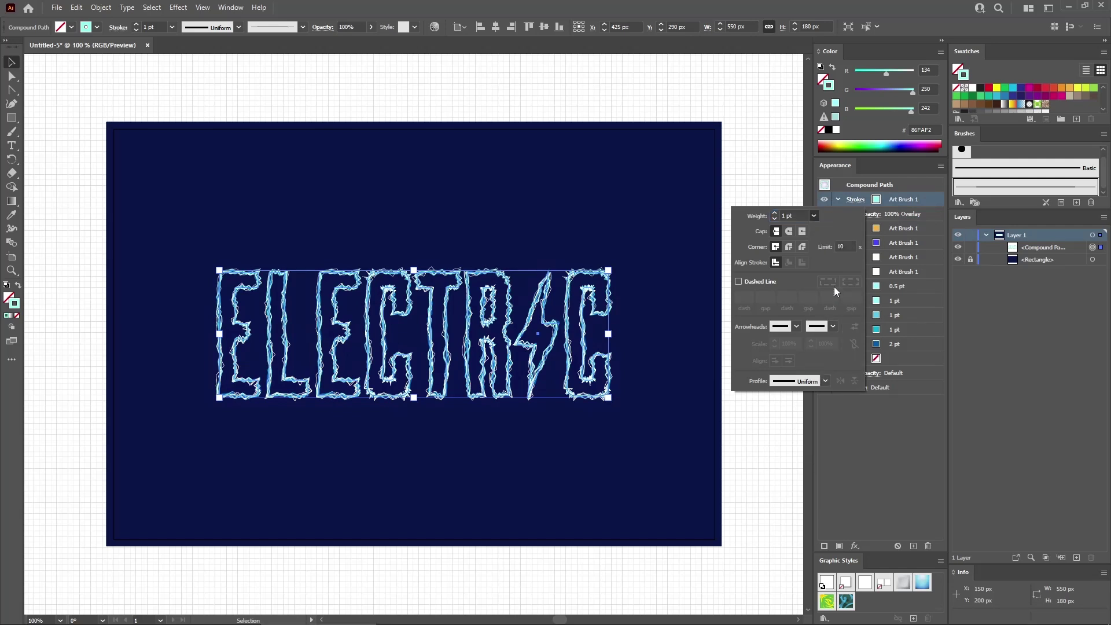
pyautogui.click(922, 345)
pyautogui.click(838, 199)
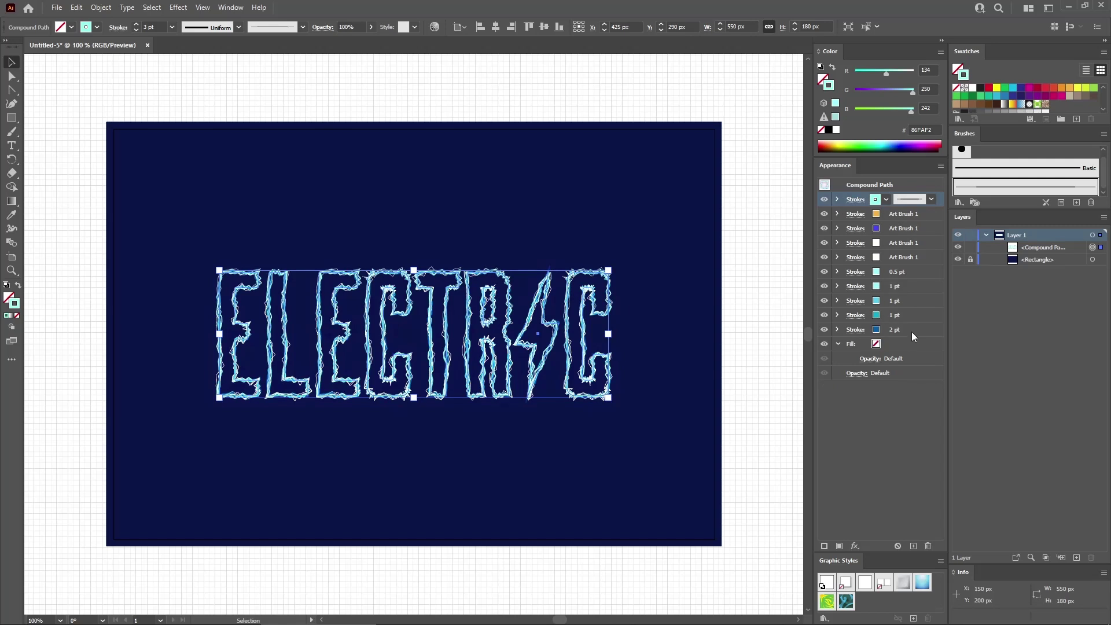
pyautogui.click(911, 331)
# Step: Duplicate the 2 pt zigzag stroke and make the copy 3 pt dark blue, RGB 0/27/135
pyautogui.click(913, 546)
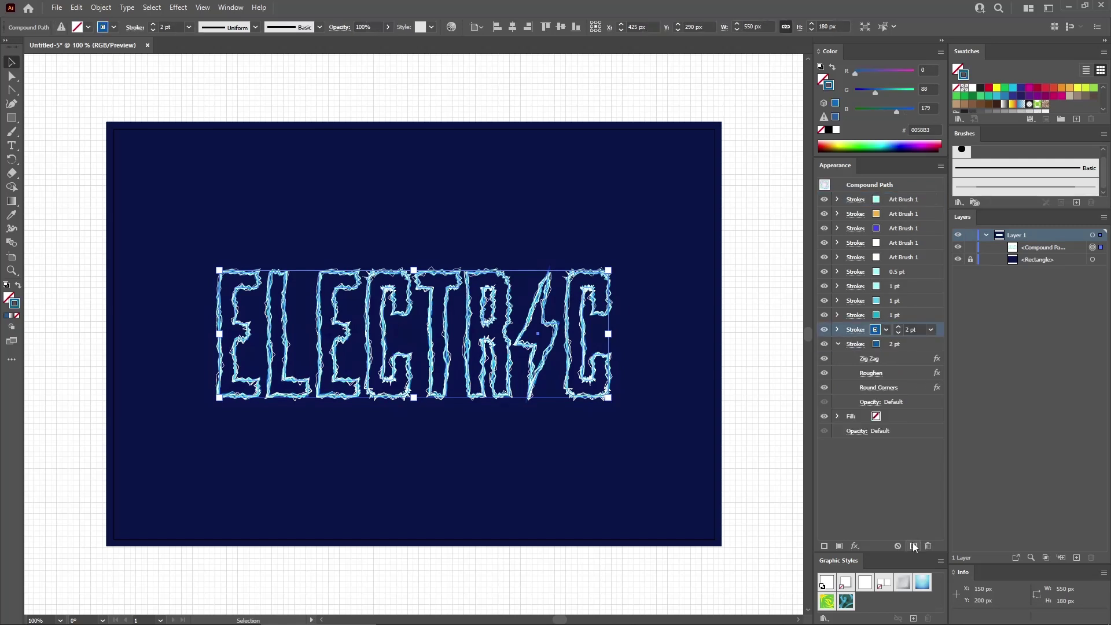
pyautogui.click(925, 345)
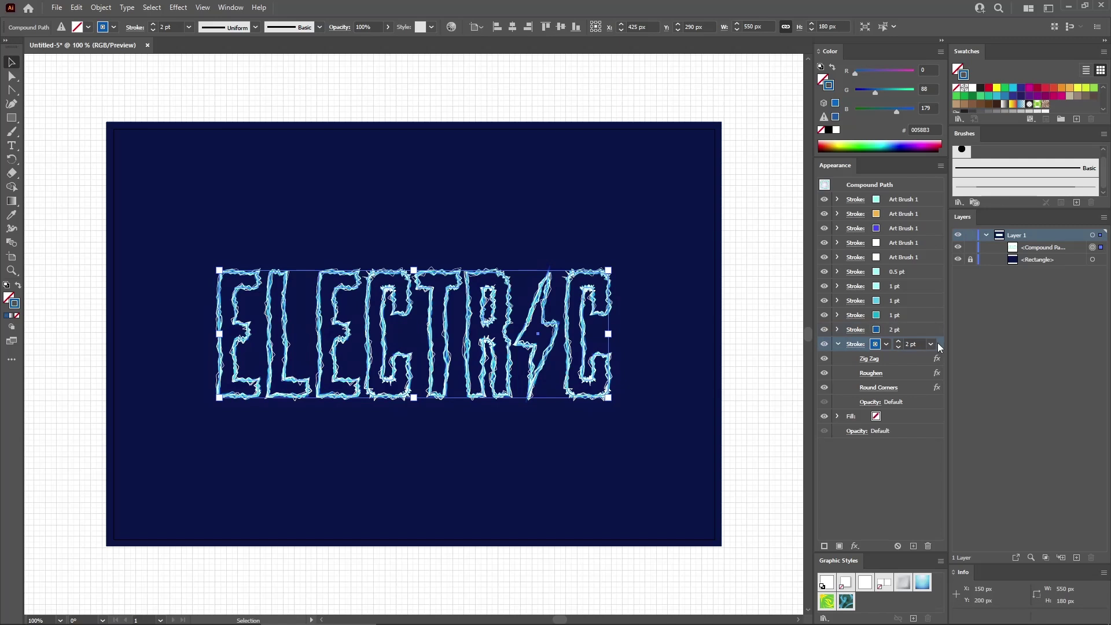
pyautogui.click(933, 342)
pyautogui.click(955, 124)
pyautogui.click(928, 70)
pyautogui.write('0')
pyautogui.press('Tab')
pyautogui.write('27')
pyautogui.press('Tab')
pyautogui.write('135')
pyautogui.press('Return')
# Step: Give the 3 pt stroke a cyan #3EF9FE Outer Glow, then duplicate it
pyautogui.click(178, 7)
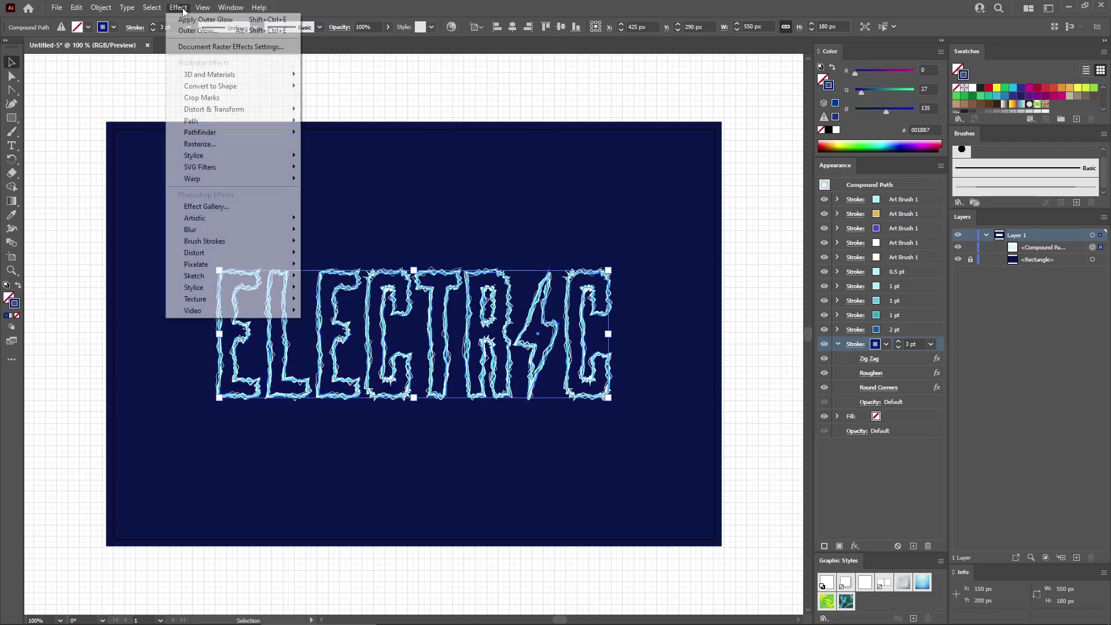
pyautogui.moveTo(223, 157)
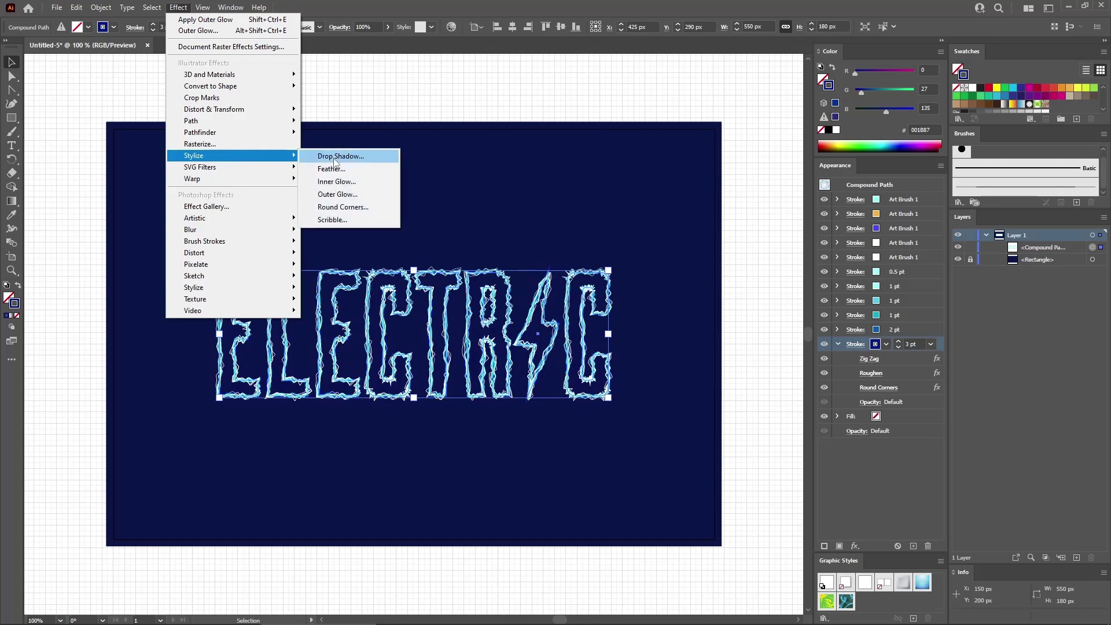
pyautogui.click(338, 192)
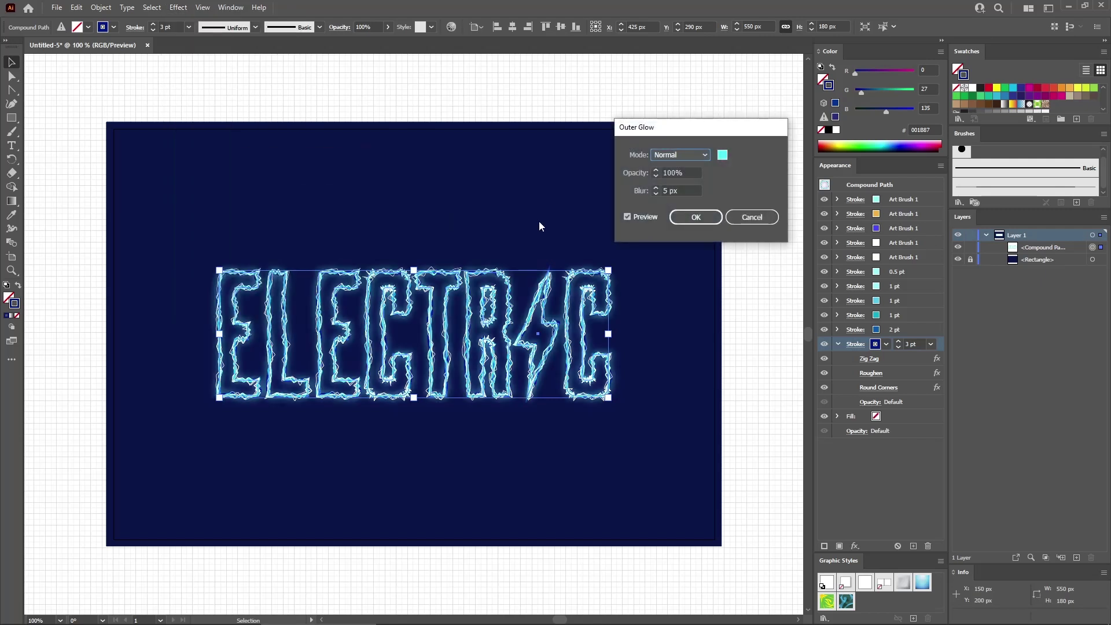
pyautogui.click(695, 157)
pyautogui.click(688, 168)
pyautogui.click(658, 173)
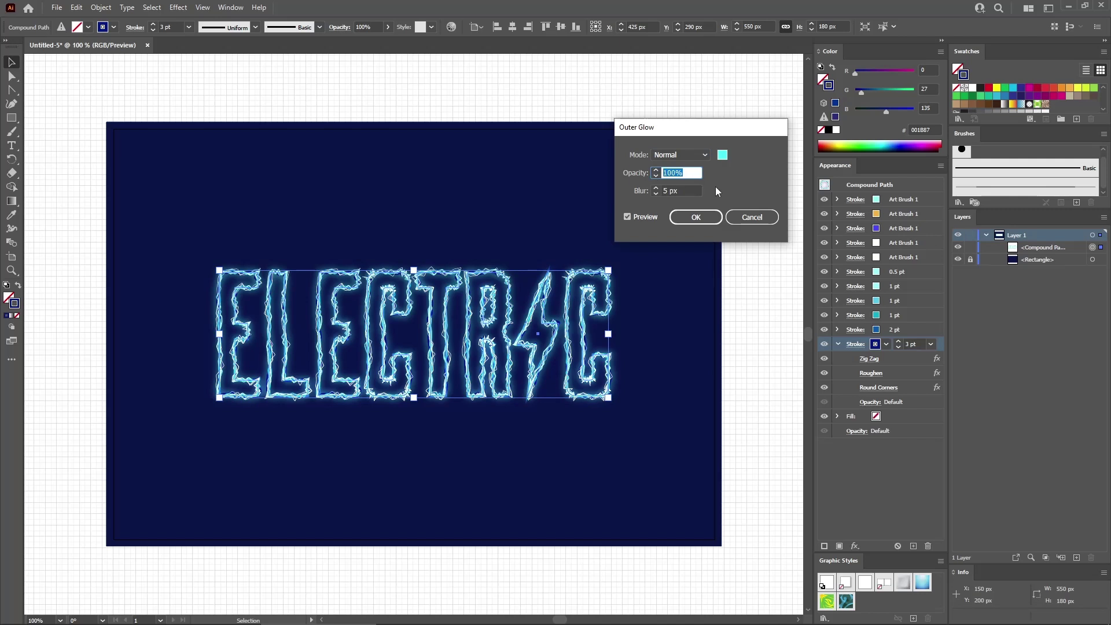
pyautogui.click(677, 190)
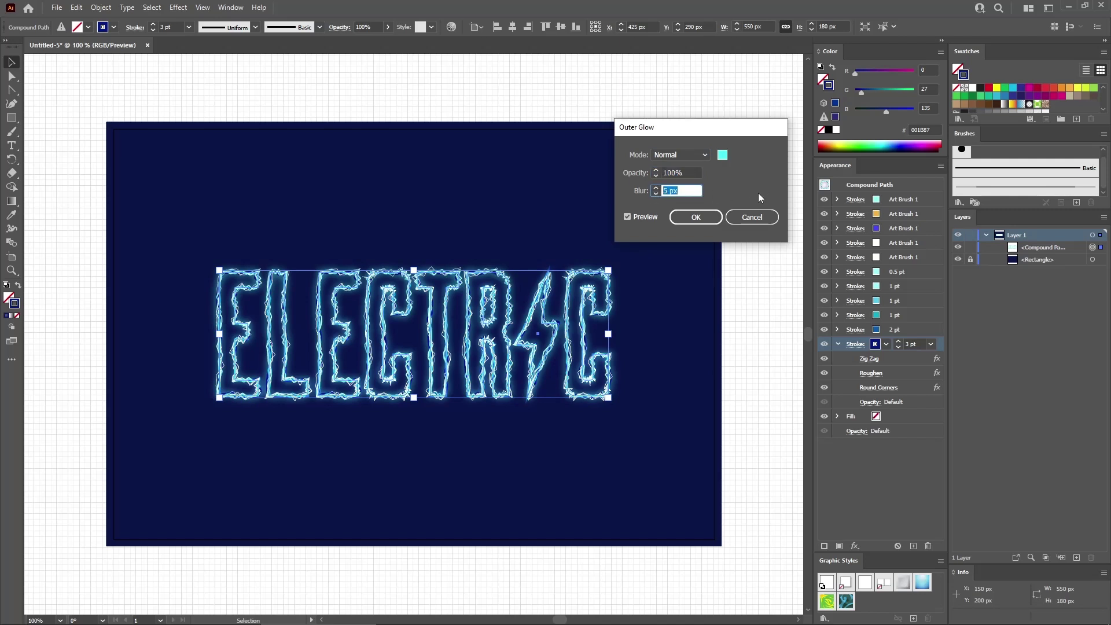
pyautogui.click(722, 155)
pyautogui.click(624, 340)
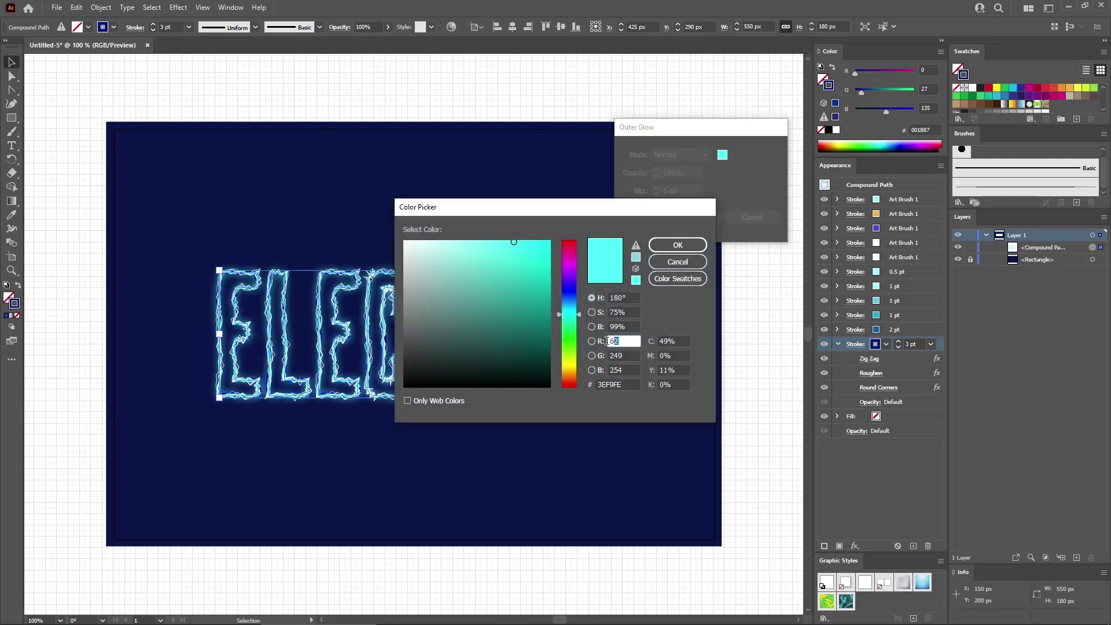
pyautogui.press('Tab')
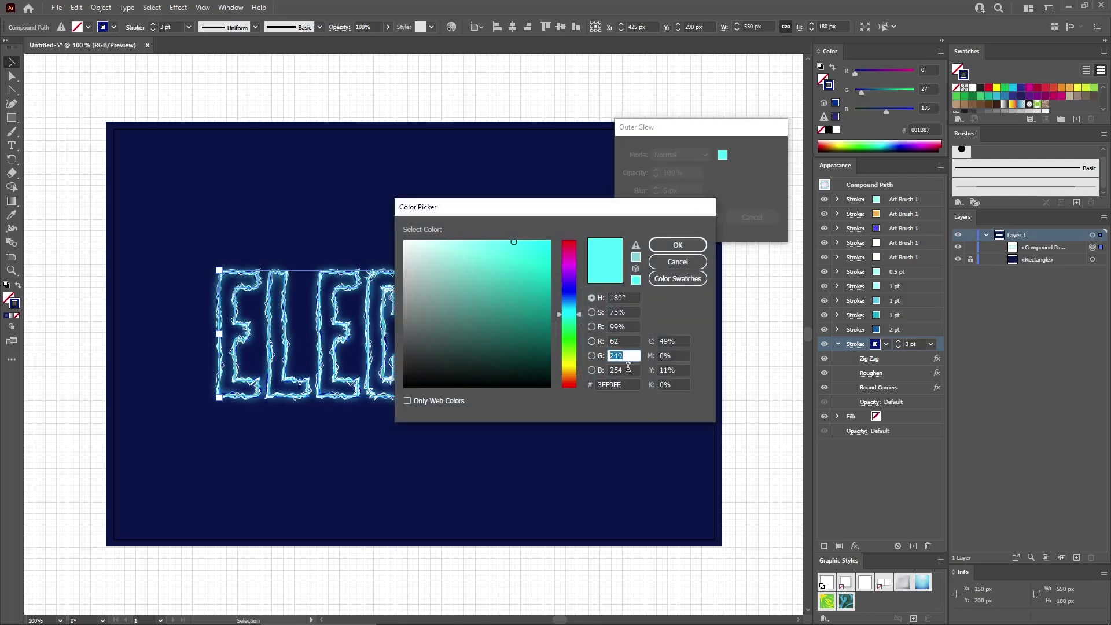
pyautogui.press('Tab')
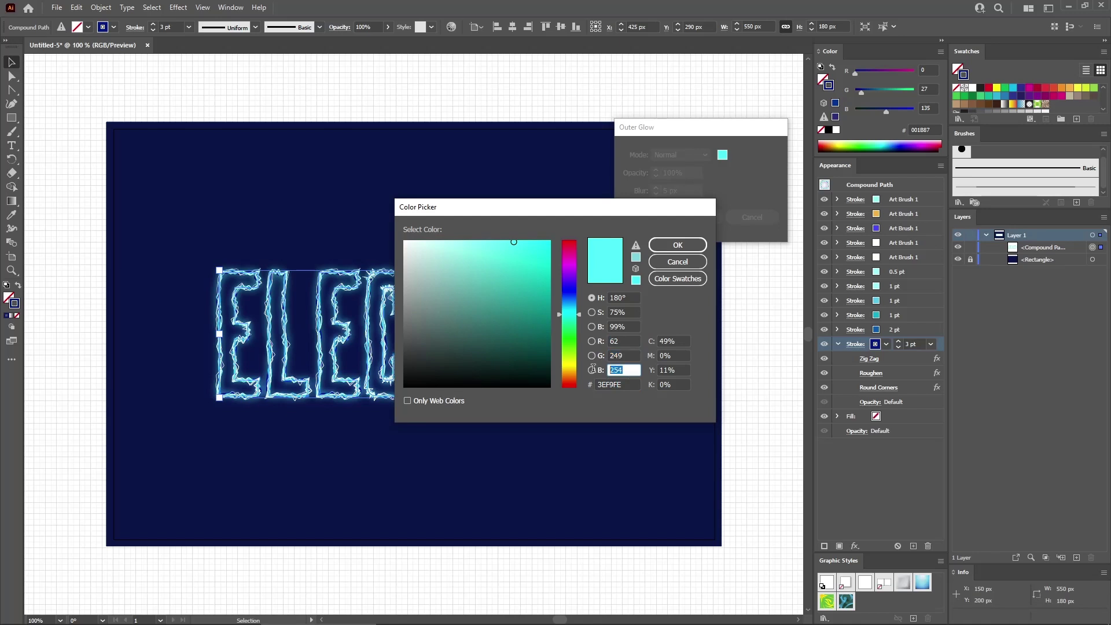
pyautogui.click(674, 246)
pyautogui.click(694, 219)
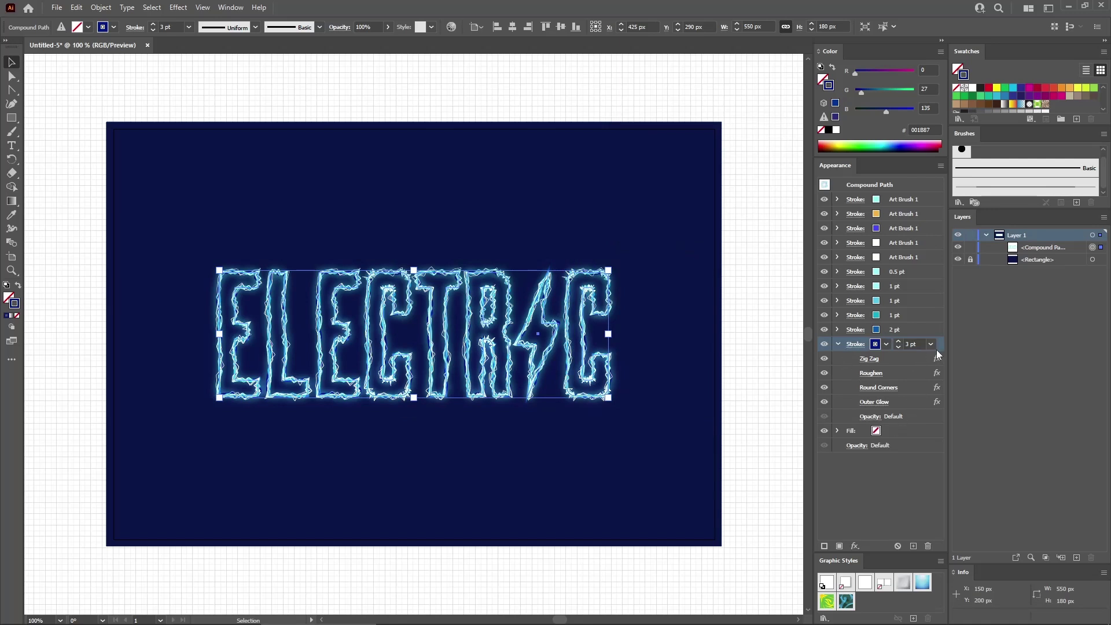
pyautogui.click(913, 545)
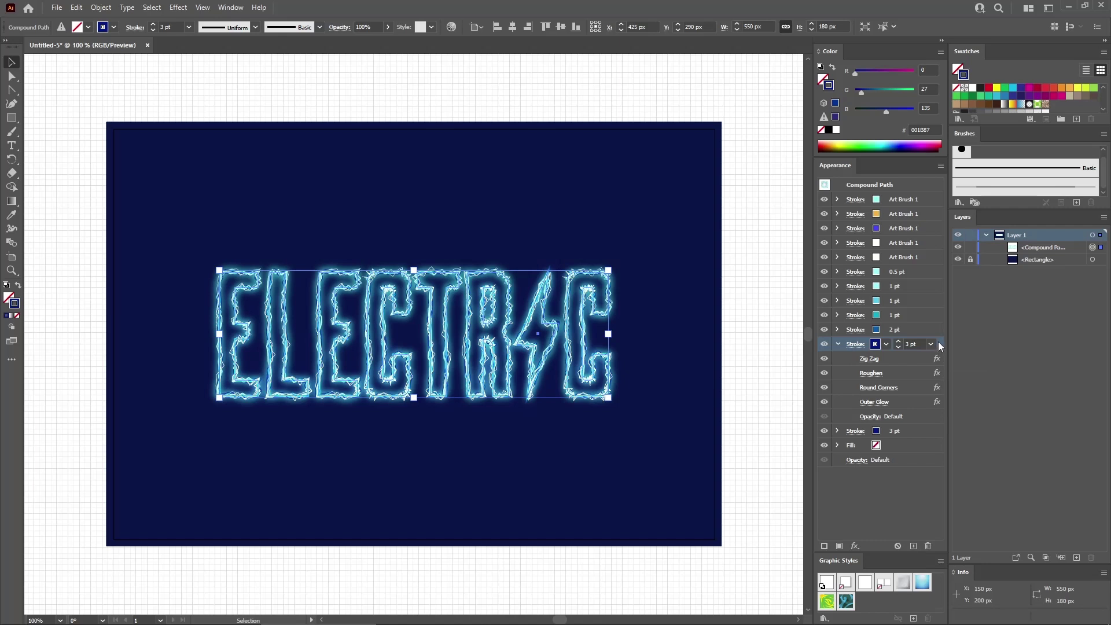
# Step: Colour the duplicated stroke dark navy, RGB 9/23/72
pyautogui.click(928, 70)
pyautogui.write('9')
pyautogui.press('Tab')
pyautogui.write('23')
pyautogui.press('Tab')
pyautogui.write('72')
pyautogui.click(904, 400)
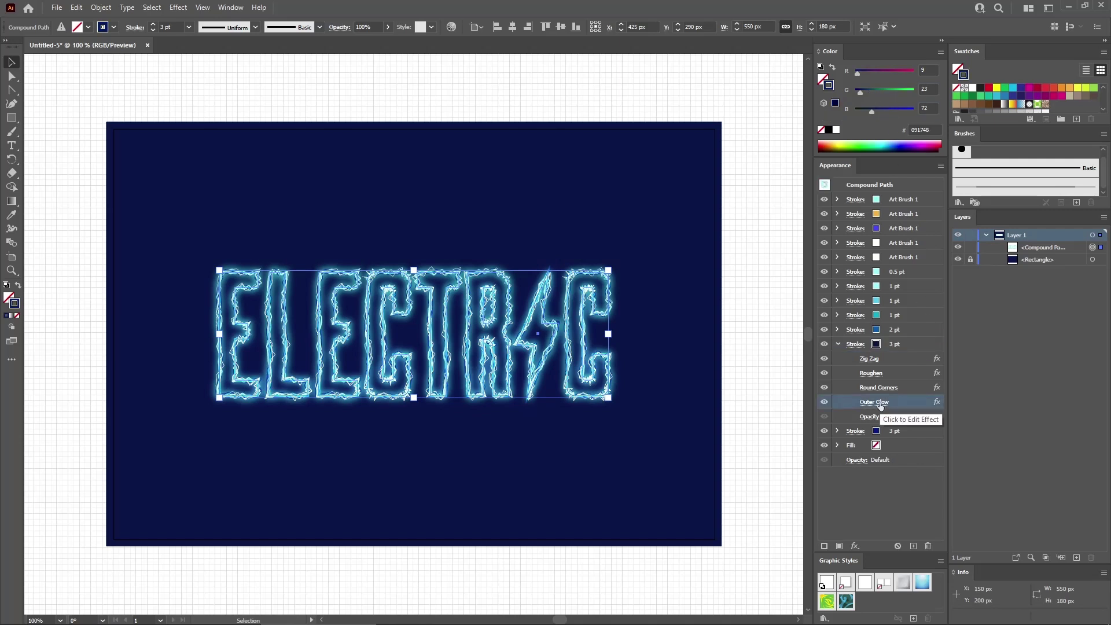
# Step: Change the copy's Outer Glow to a 30 px blur in cyan 30E7ED (R48 G231 B237)
pyautogui.click(880, 403)
pyautogui.moveTo(690, 191); pyautogui.dragTo(666, 190)
pyautogui.write('3')
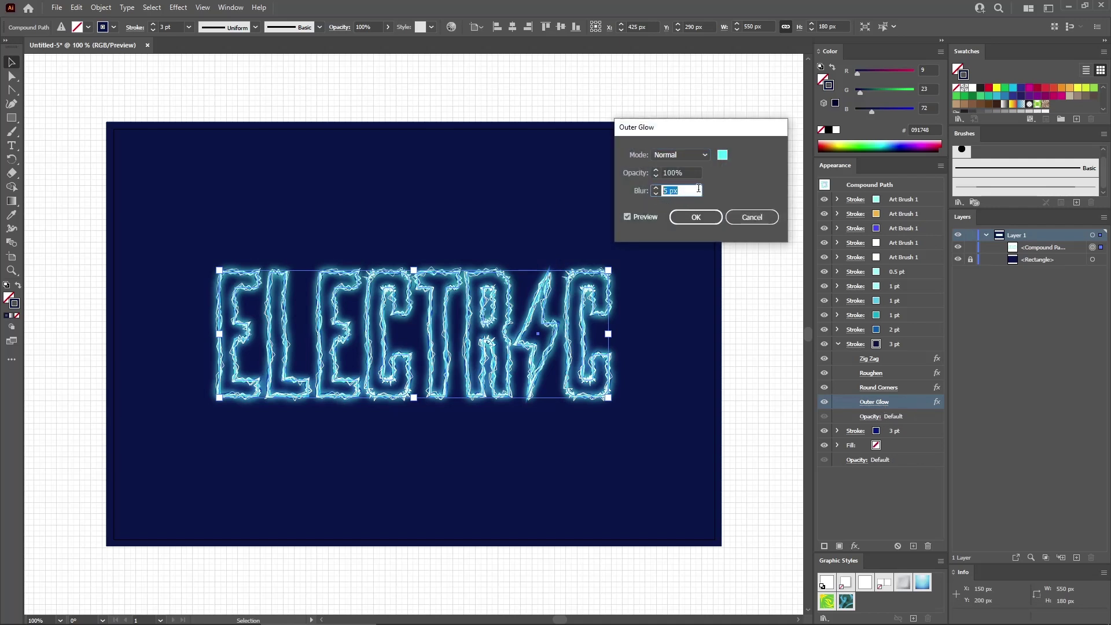
pyautogui.write('0')
pyautogui.click(724, 157)
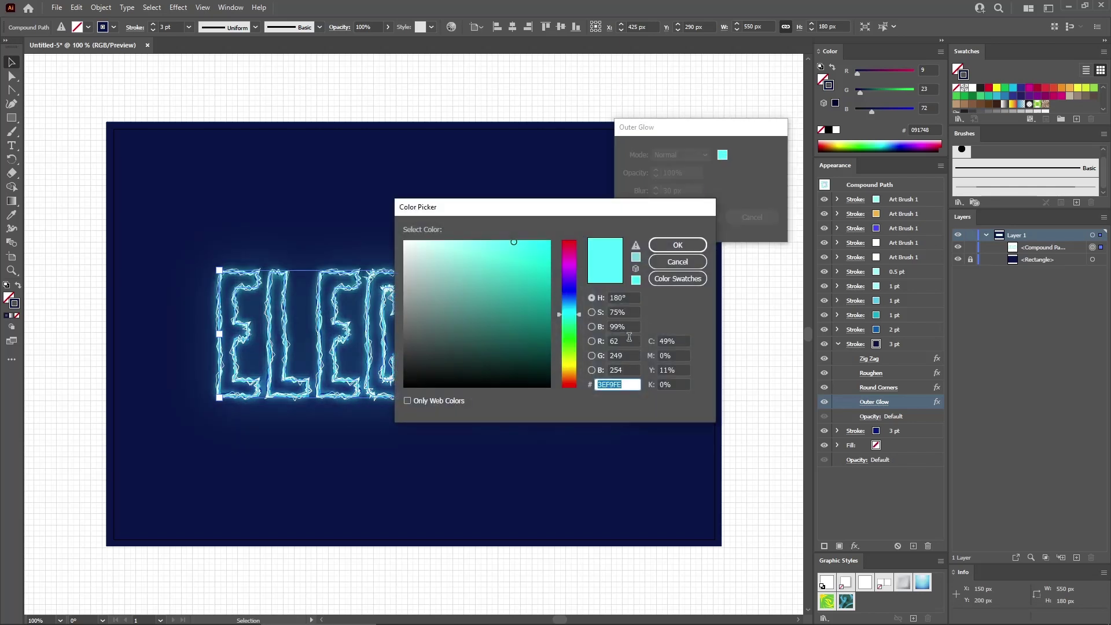
pyautogui.click(628, 341)
pyautogui.write('48')
pyautogui.press('Tab')
pyautogui.write('231')
pyautogui.press('Tab')
pyautogui.write('23')
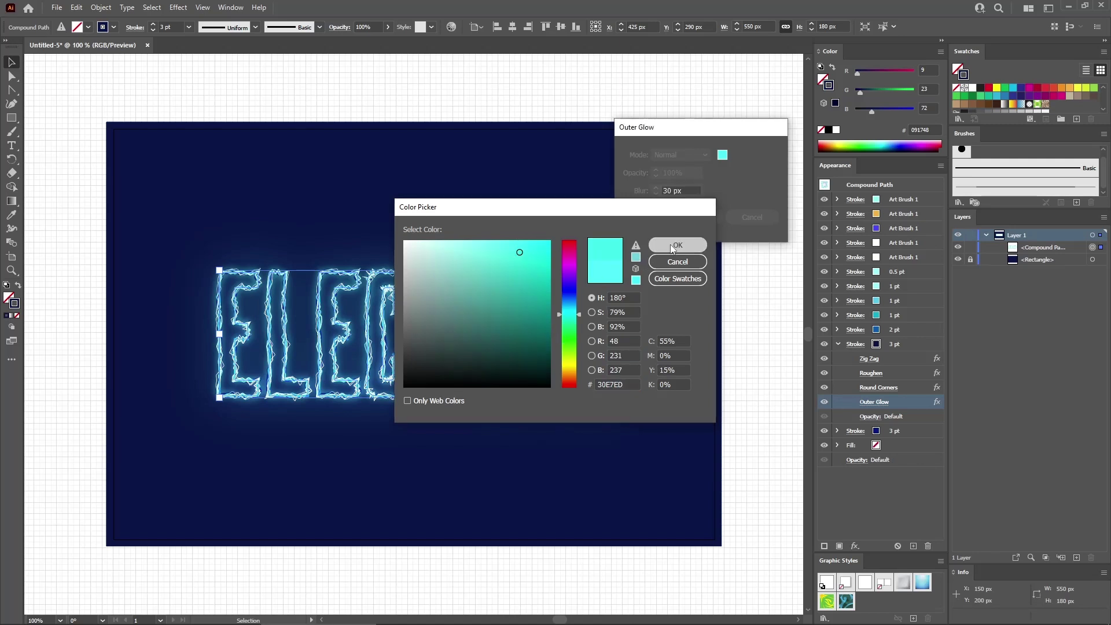
pyautogui.click(671, 244)
pyautogui.click(702, 216)
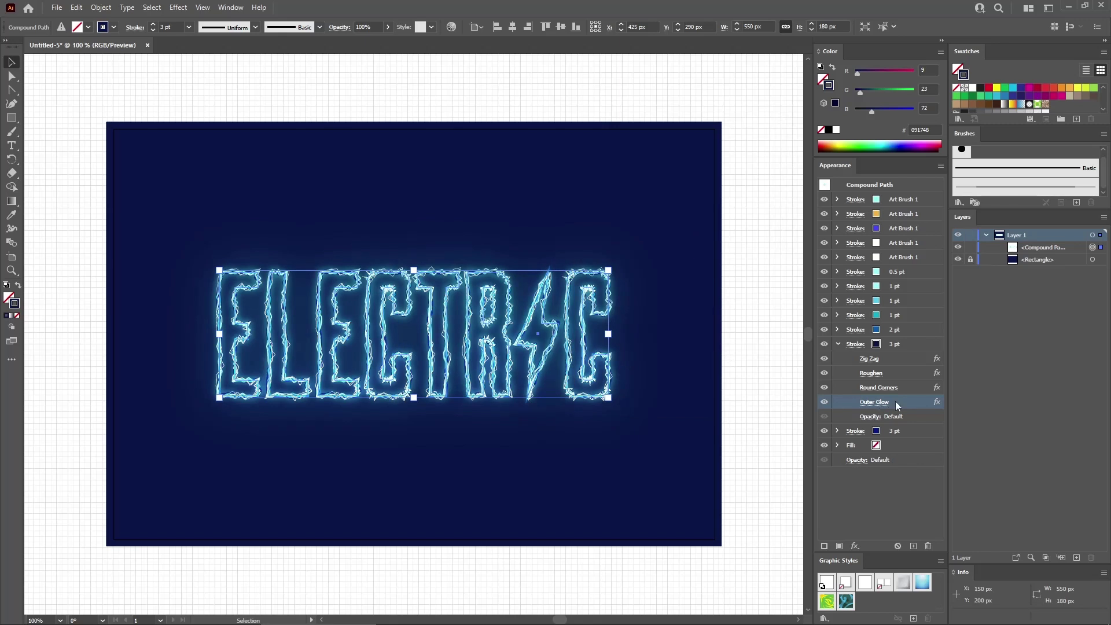
# Step: Duplicate the glowing 3 pt stroke and delete the copy's Outer Glow
pyautogui.click(839, 343)
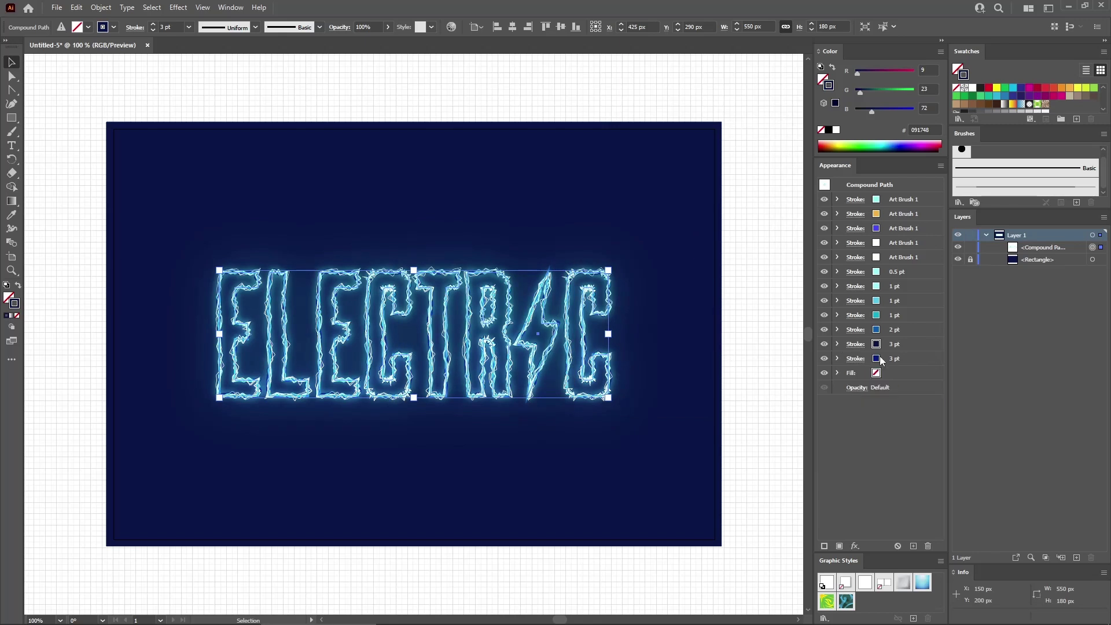
pyautogui.click(916, 357)
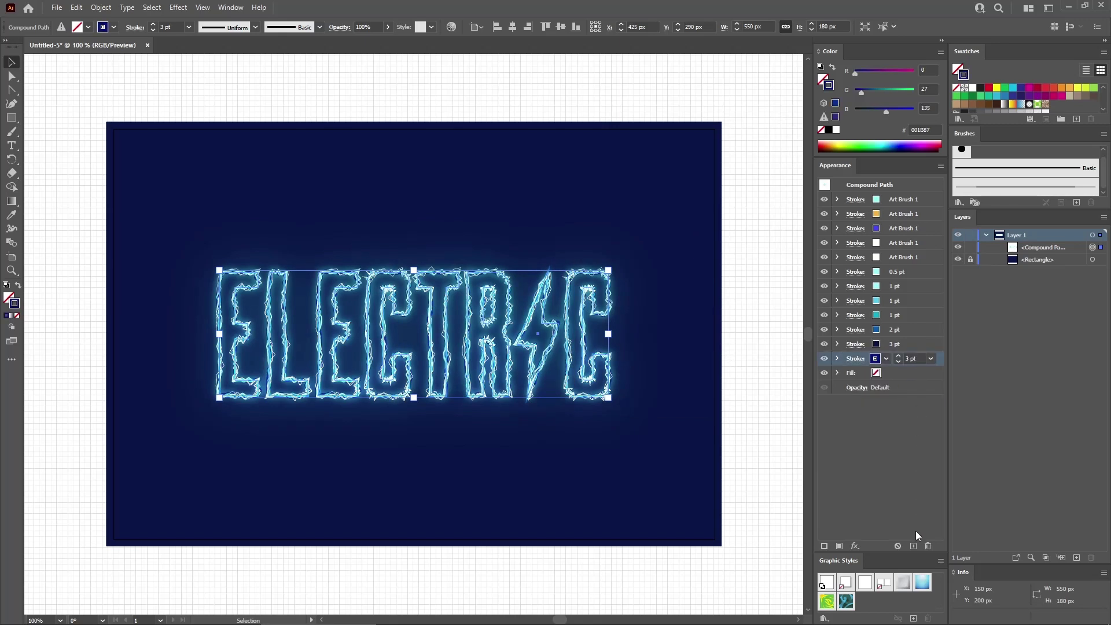
pyautogui.click(913, 546)
pyautogui.click(837, 358)
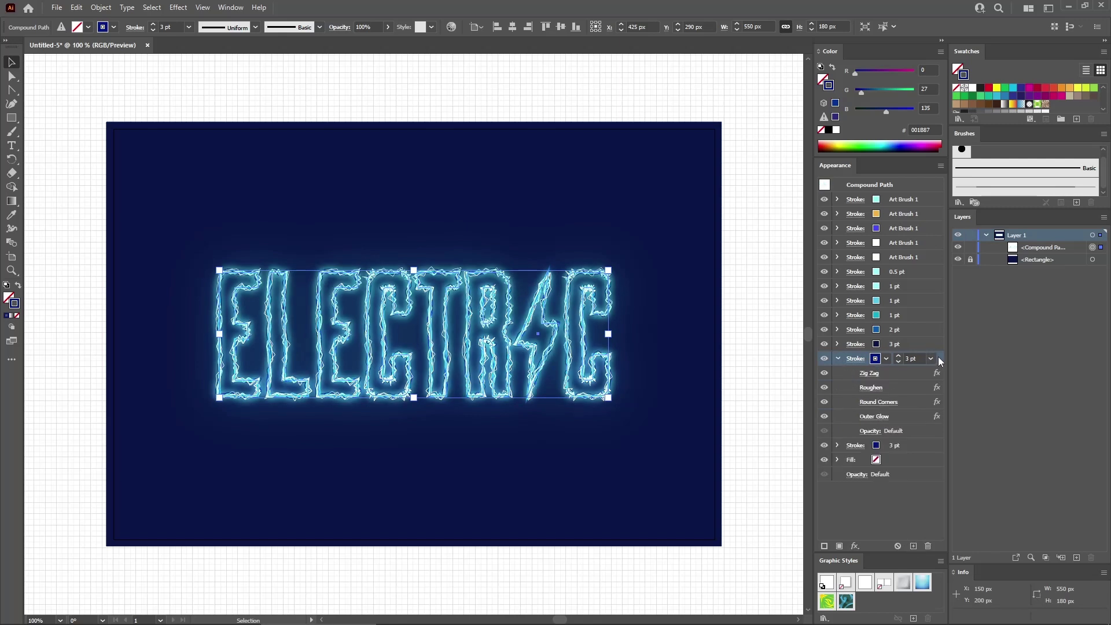
pyautogui.click(912, 415)
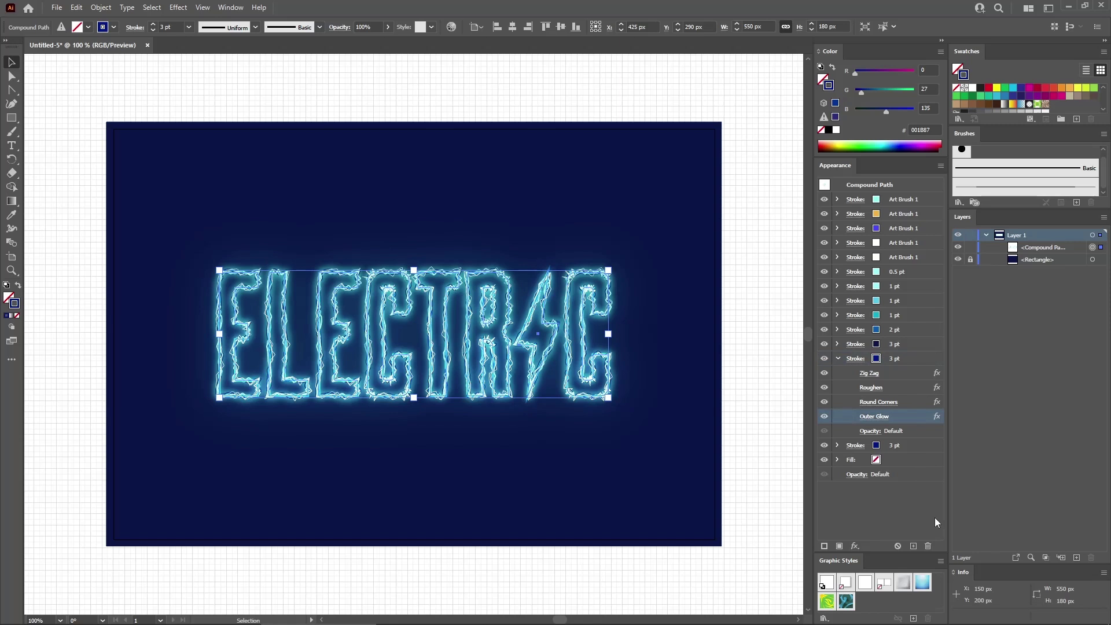
pyautogui.click(927, 546)
pyautogui.click(897, 360)
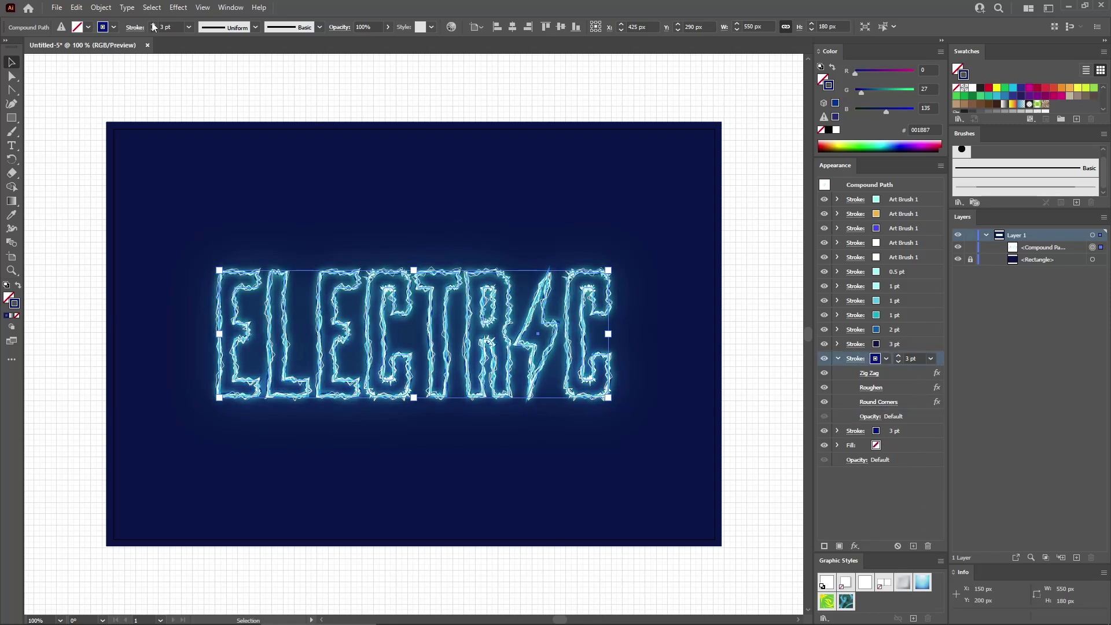
# Step: Add a navy Drop Shadow in Normal blend mode to the stroke copy
pyautogui.click(183, 8)
pyautogui.moveTo(213, 154)
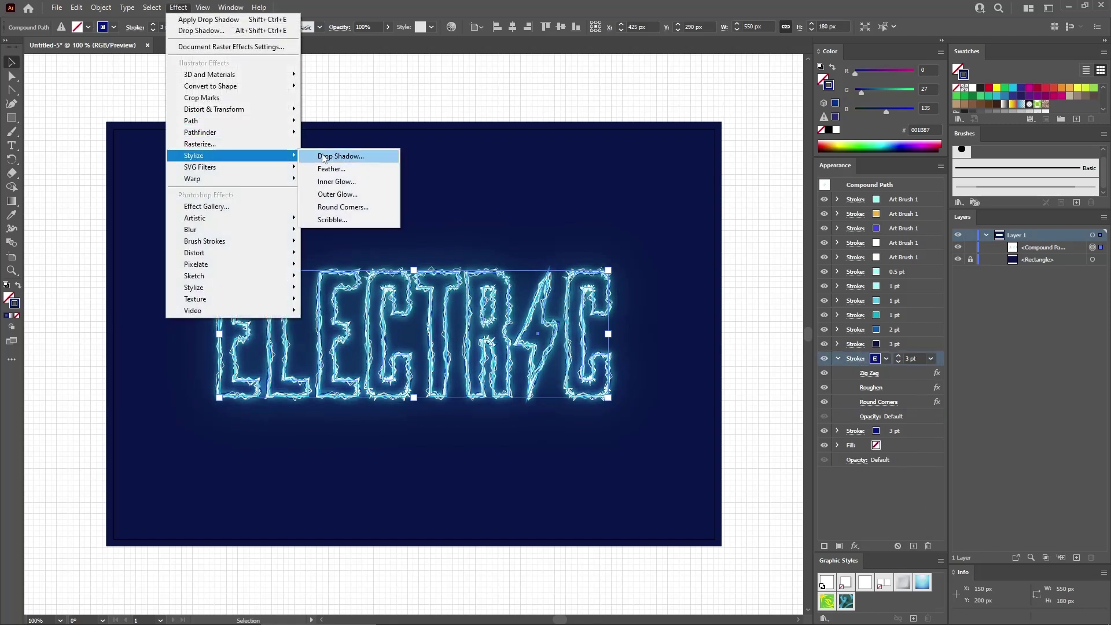
pyautogui.click(333, 156)
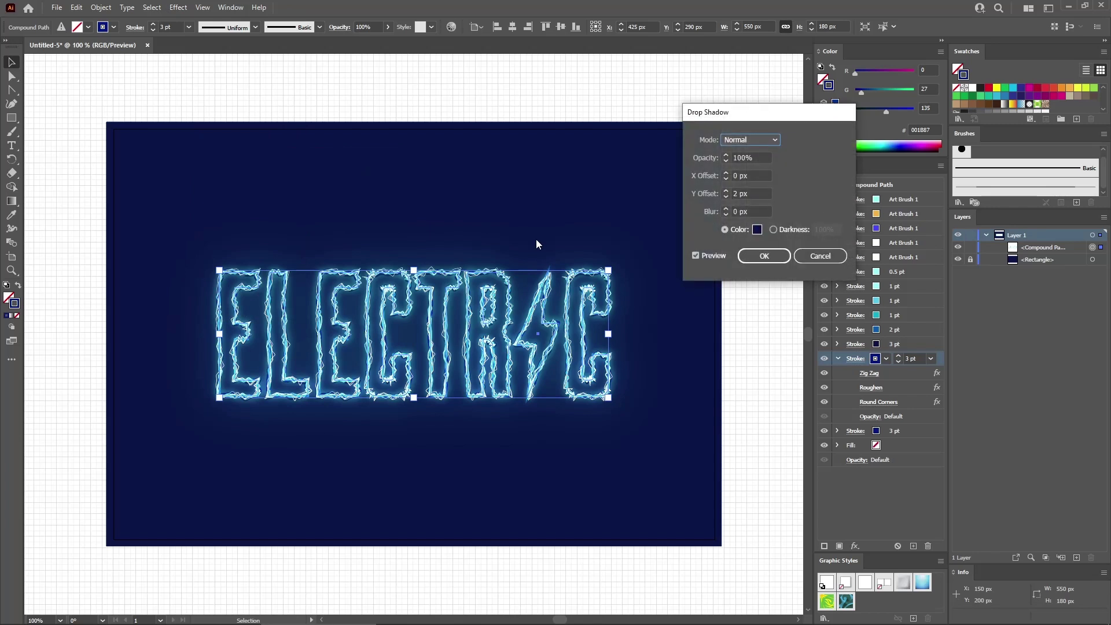
pyautogui.click(754, 139)
pyautogui.click(754, 152)
pyautogui.press('Tab')
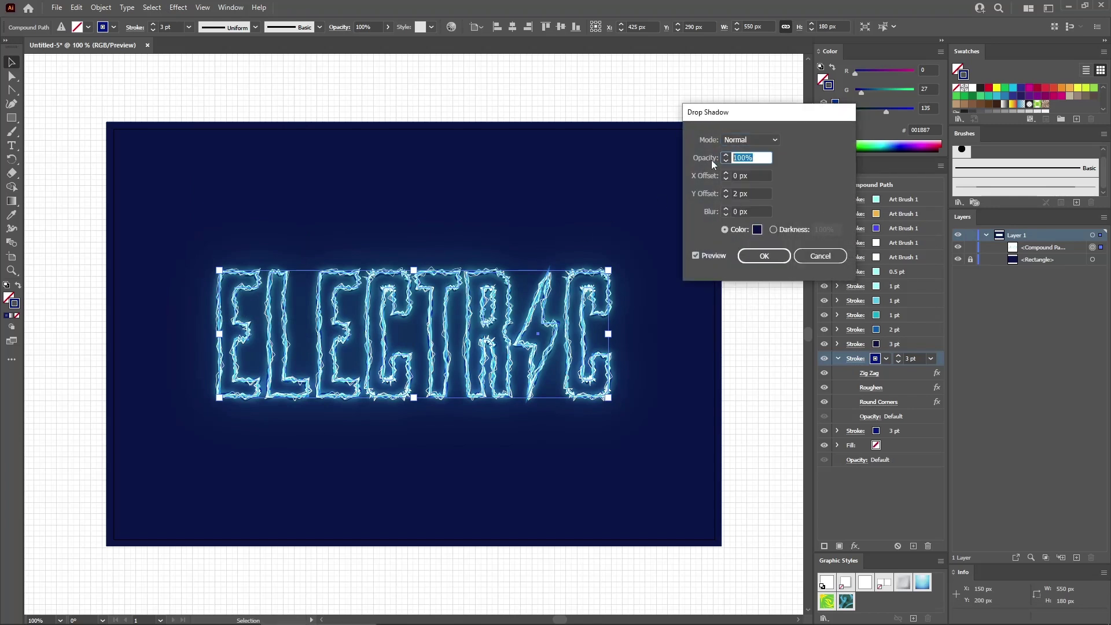
pyautogui.click(756, 174)
pyautogui.moveTo(756, 175); pyautogui.dragTo(715, 175)
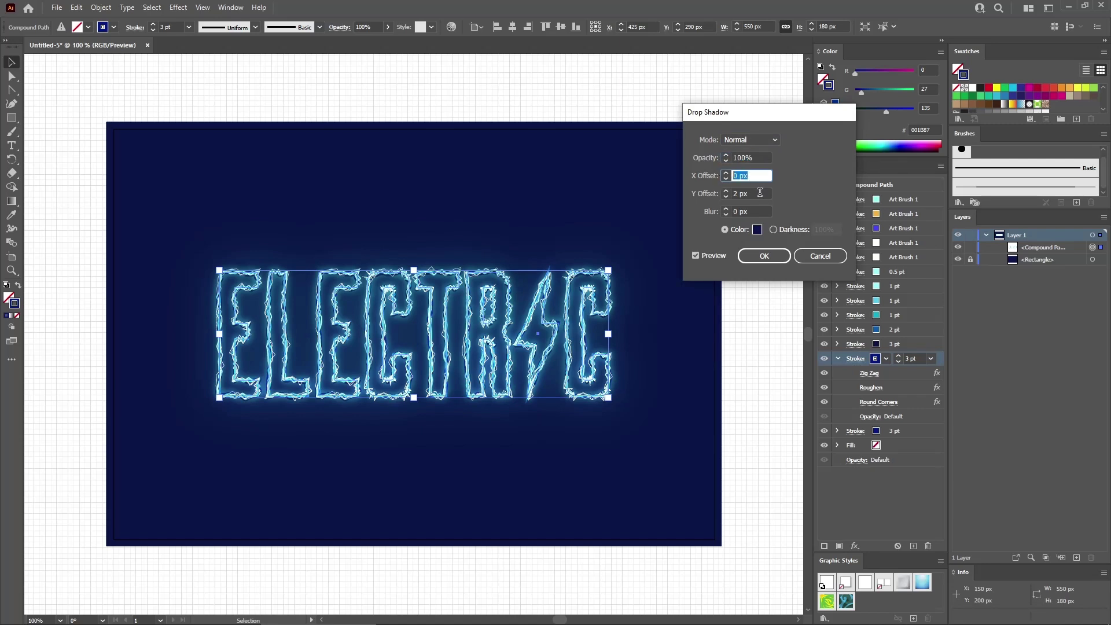
pyautogui.press('Tab')
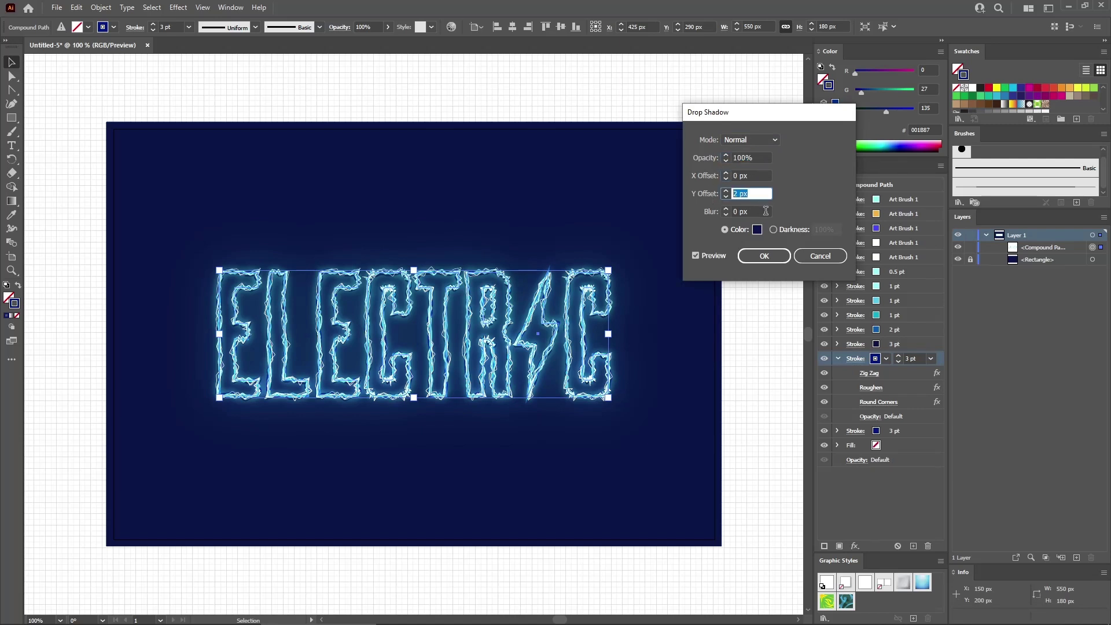
pyautogui.press('Tab')
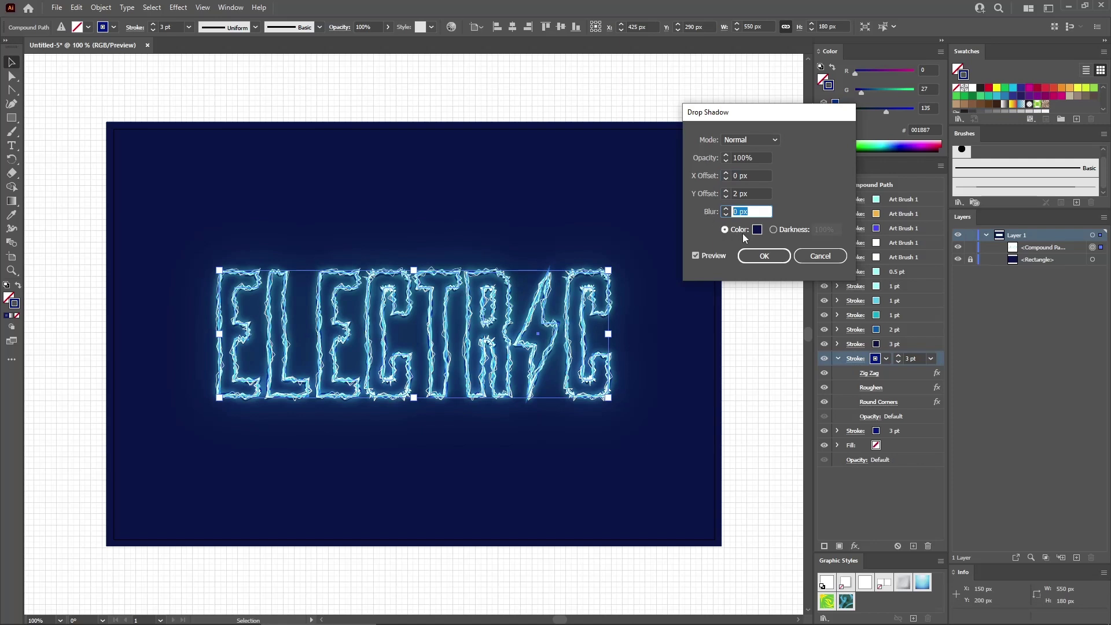
pyautogui.click(757, 231)
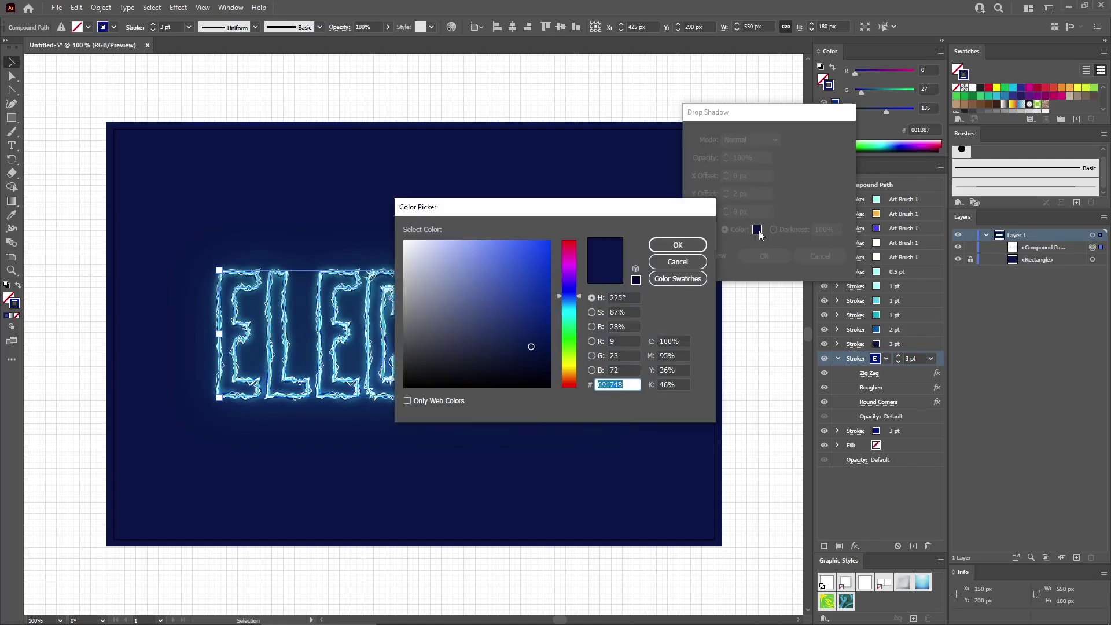
pyautogui.click(635, 343)
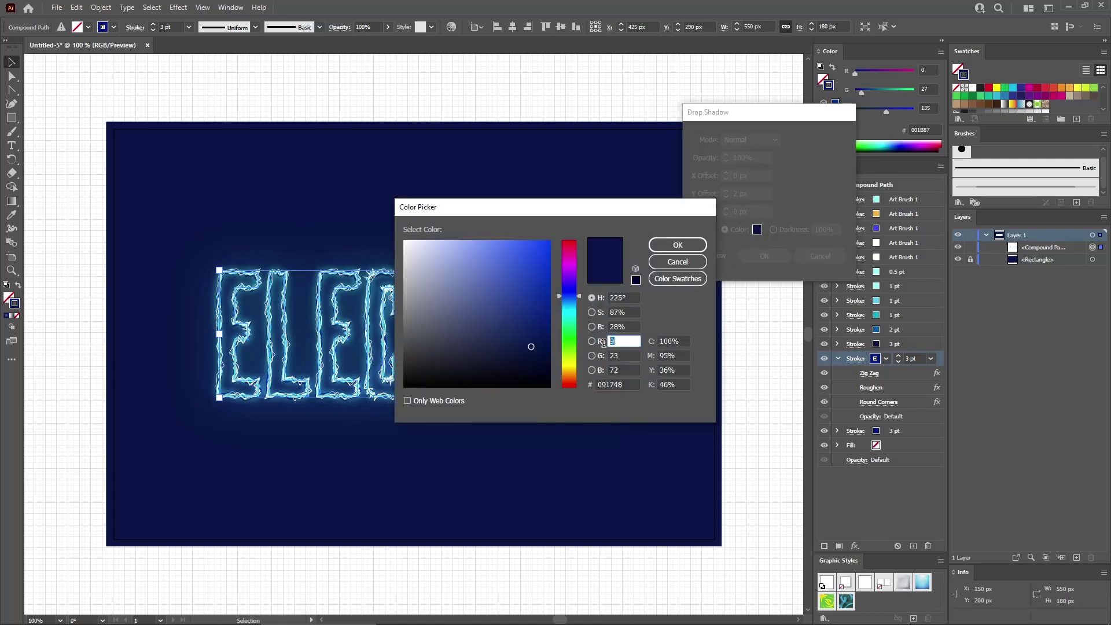
pyautogui.click(630, 355)
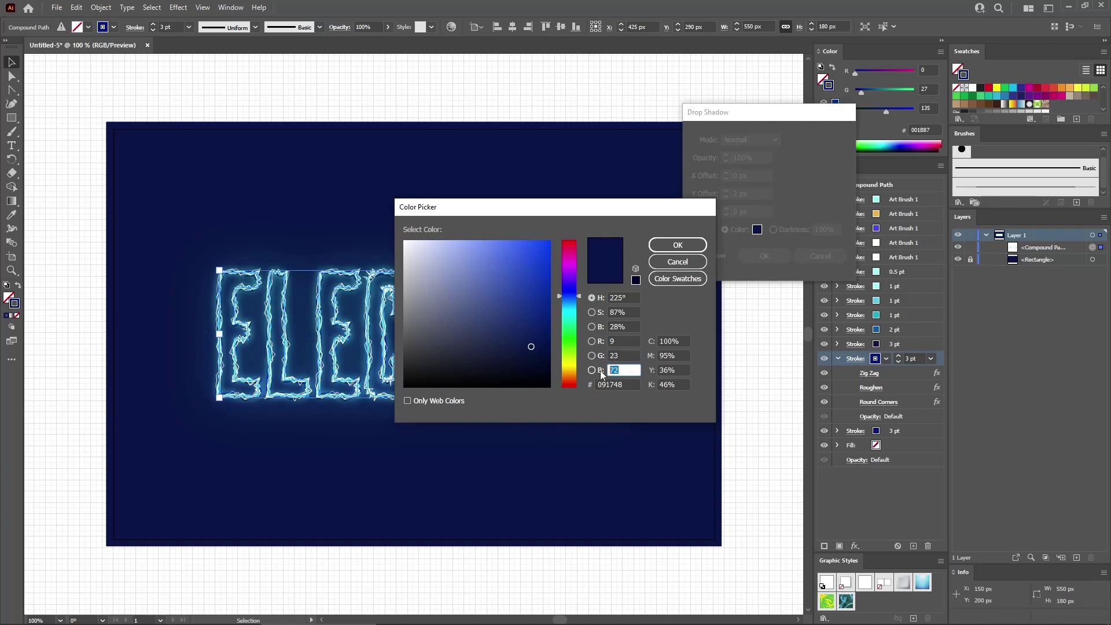
pyautogui.click(676, 246)
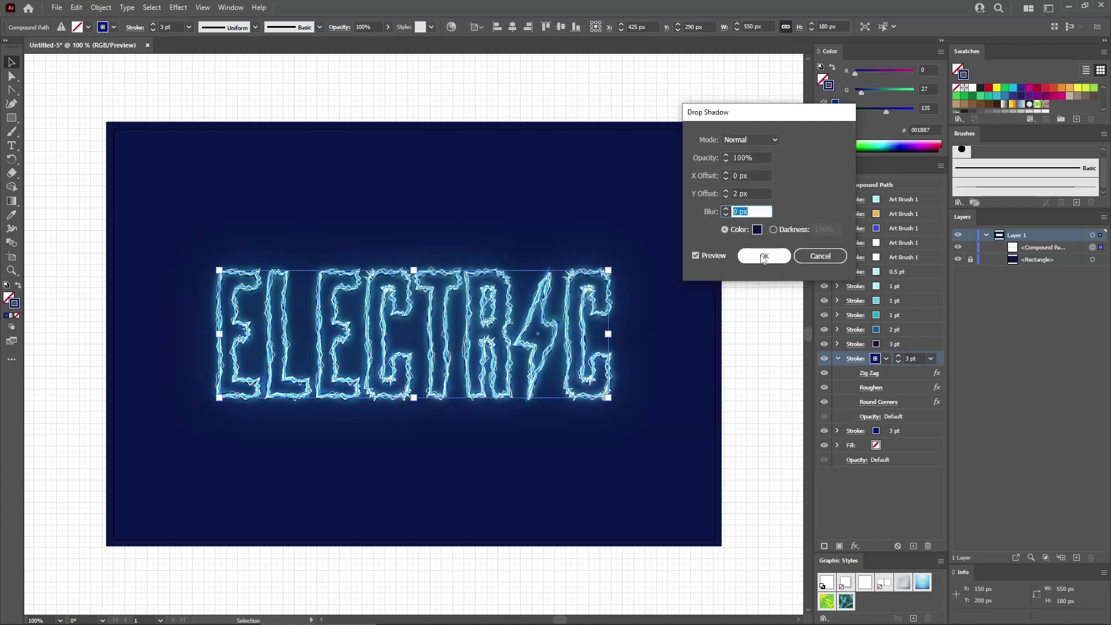
pyautogui.click(763, 256)
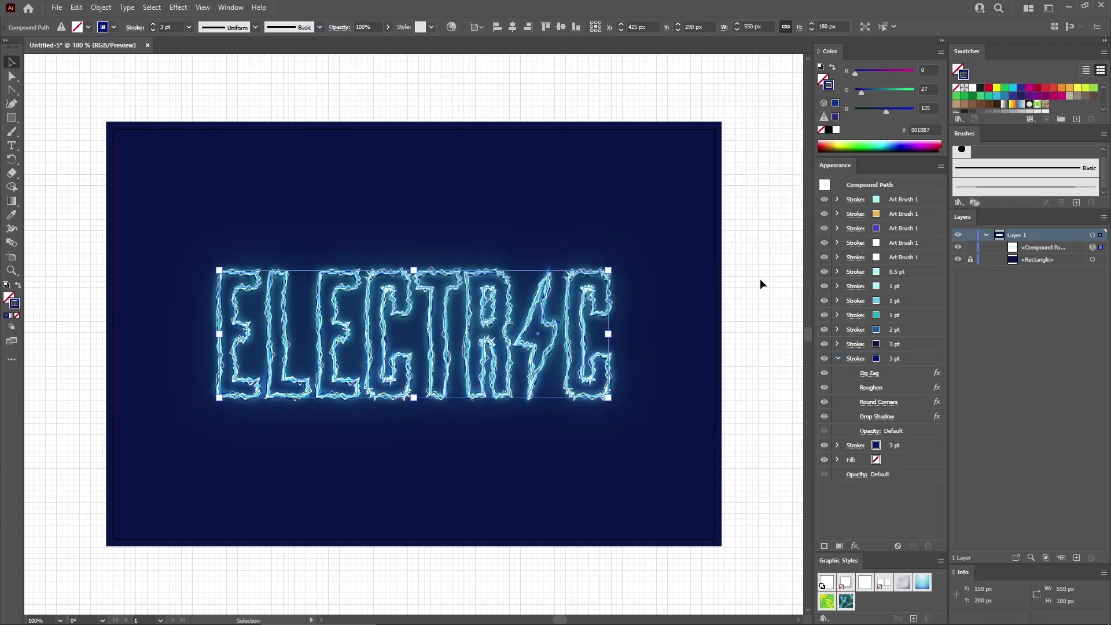
# Step: Apply a second Drop Shadow with a 2 px blur and deselect to preview
pyautogui.click(917, 357)
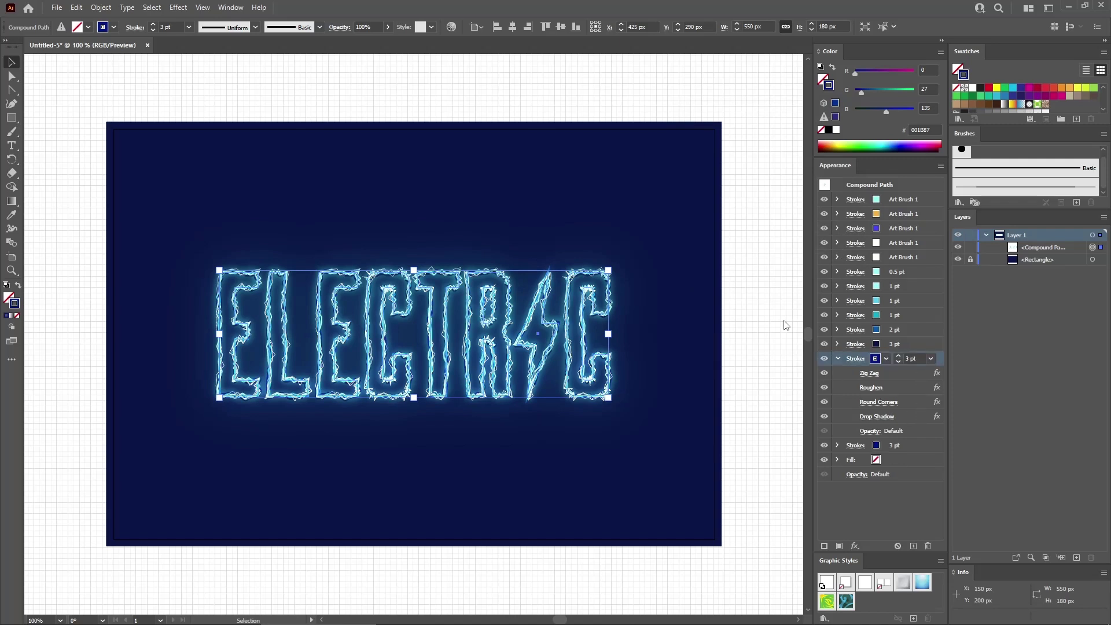
pyautogui.click(179, 7)
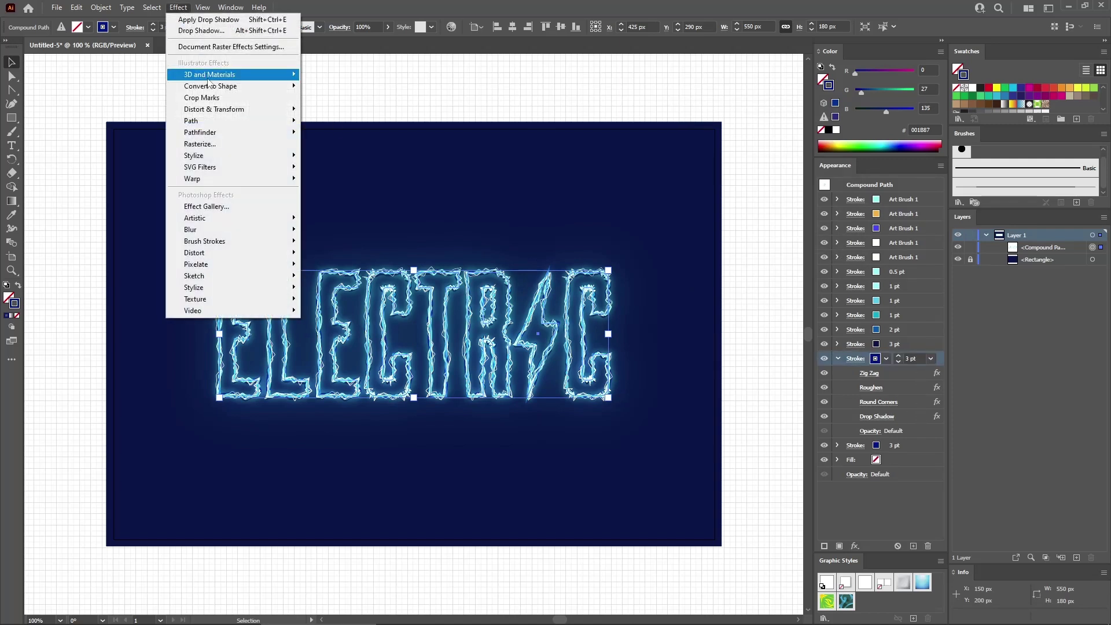
pyautogui.moveTo(206, 156)
pyautogui.click(353, 154)
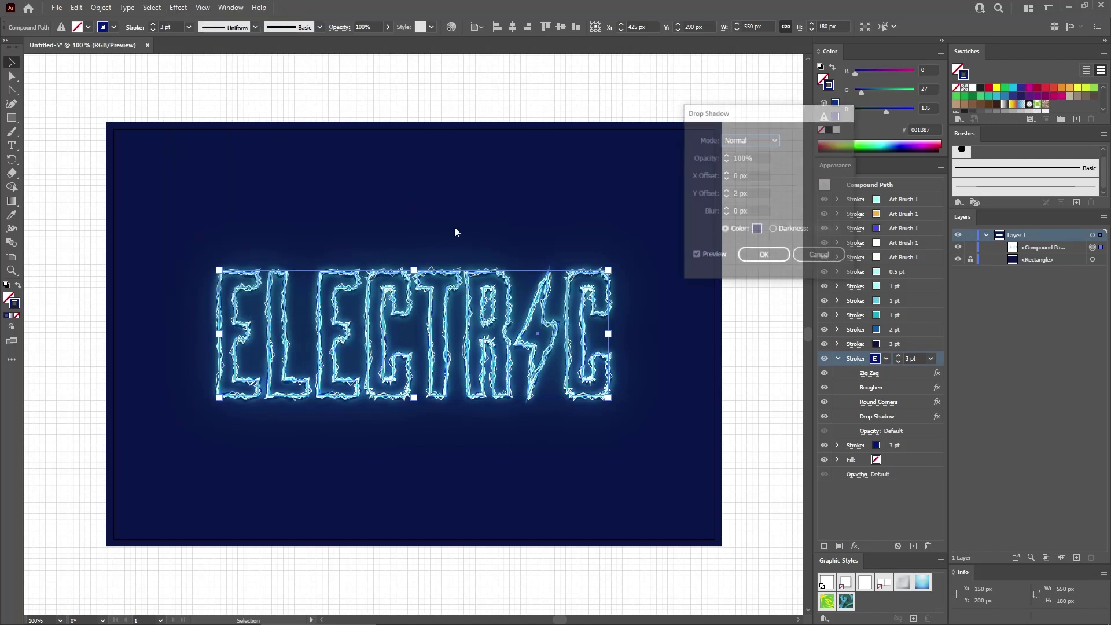
pyautogui.moveTo(750, 210); pyautogui.dragTo(734, 211)
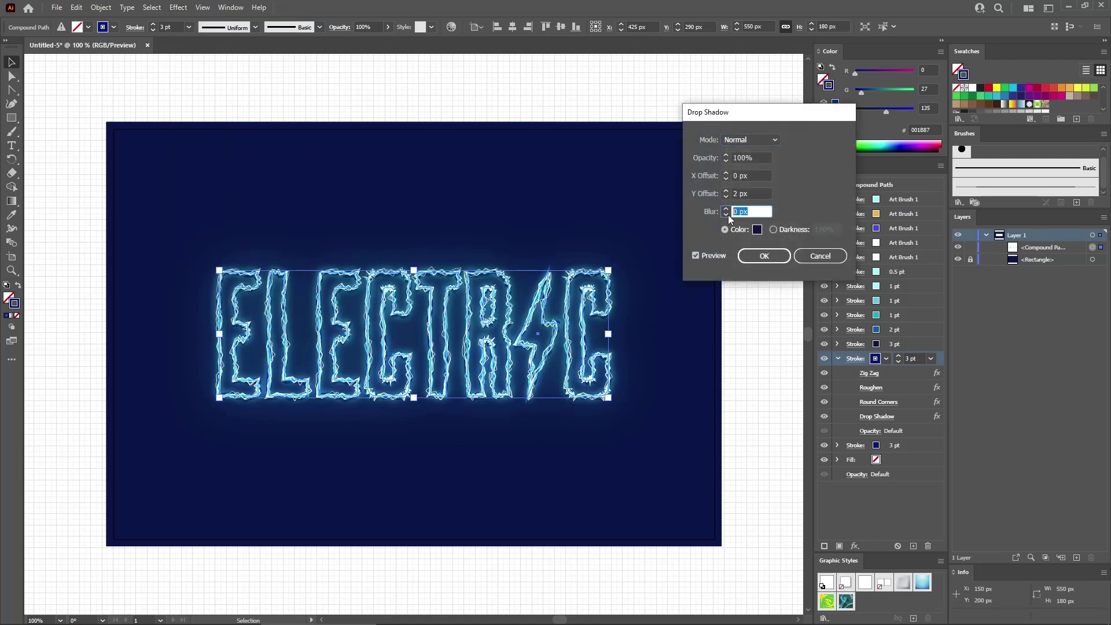
pyautogui.write('2')
pyautogui.click(765, 254)
pyautogui.click(837, 359)
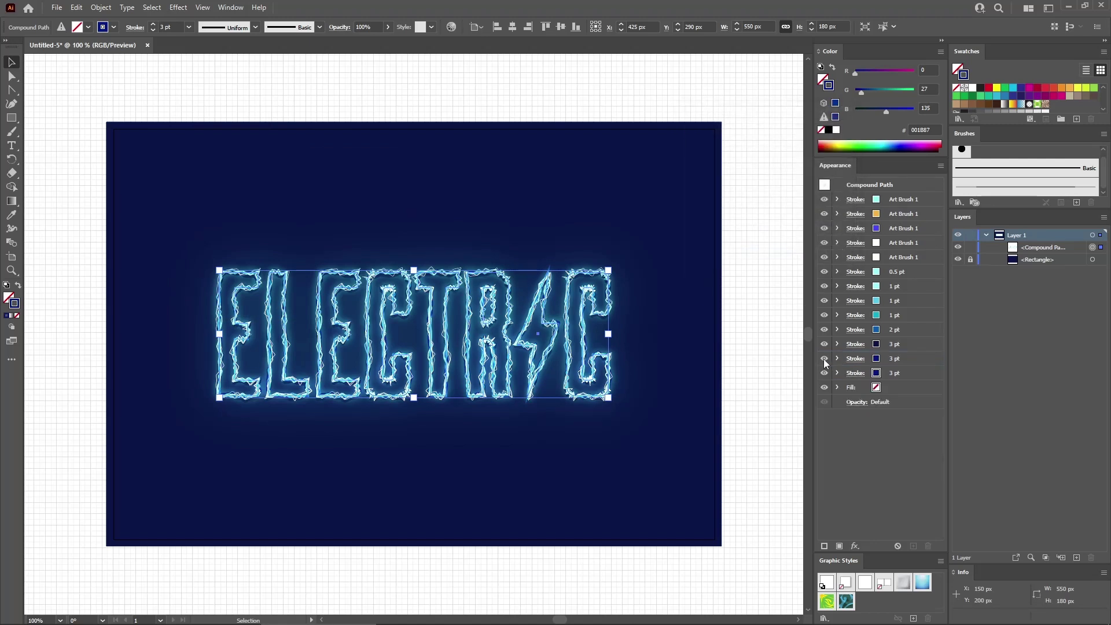
pyautogui.click(733, 384)
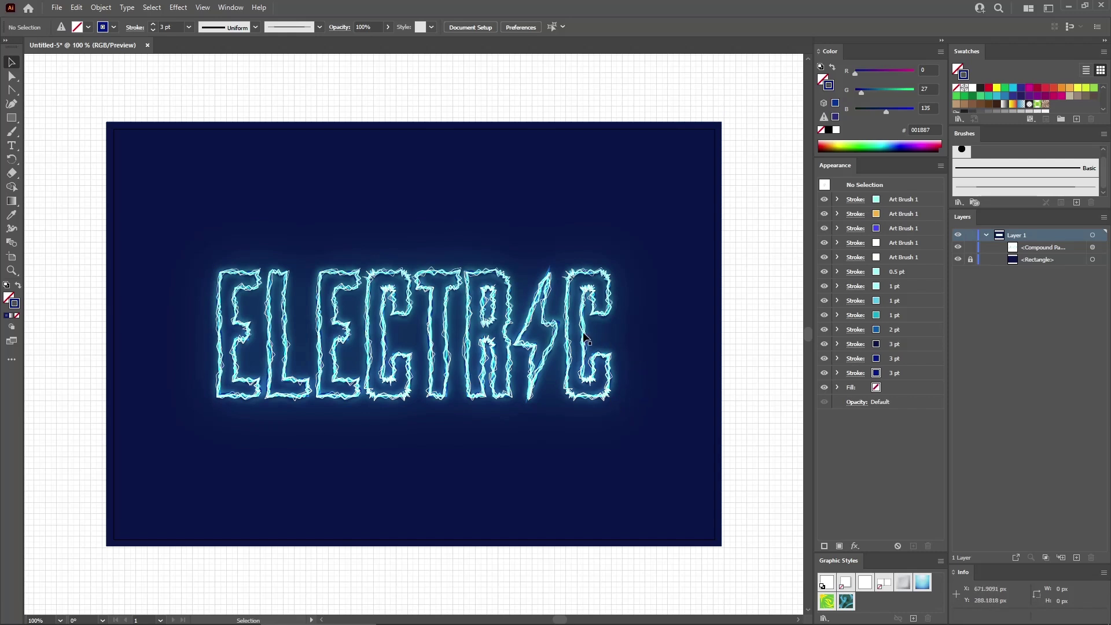
# Step: Save the ELECTRIC text's stacked strokes and effects as a new graphic style
pyautogui.click(548, 355)
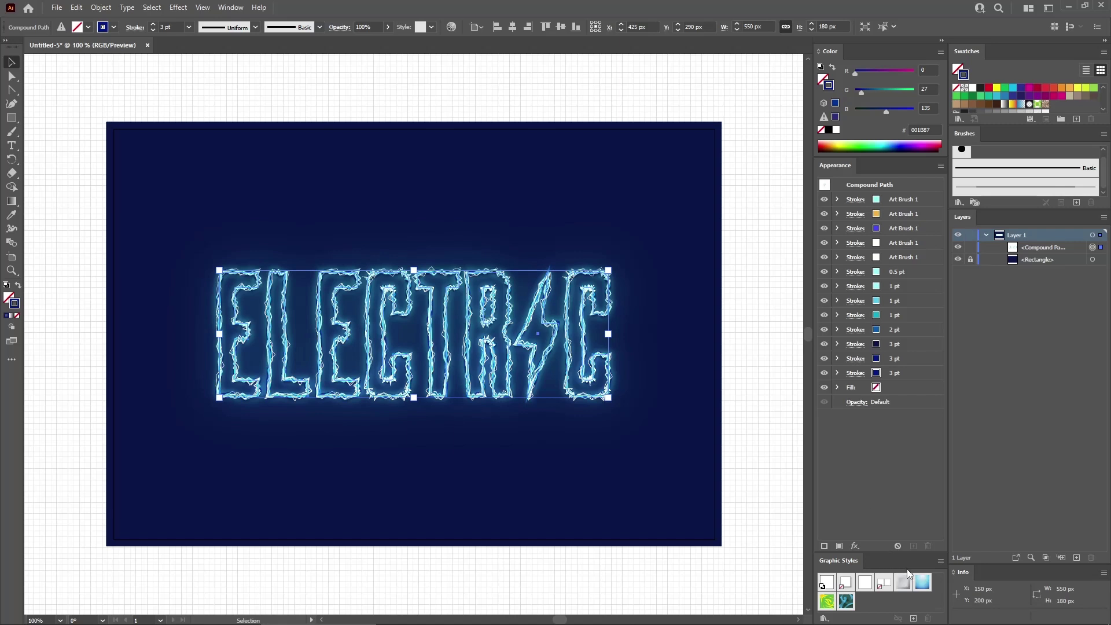
pyautogui.click(913, 618)
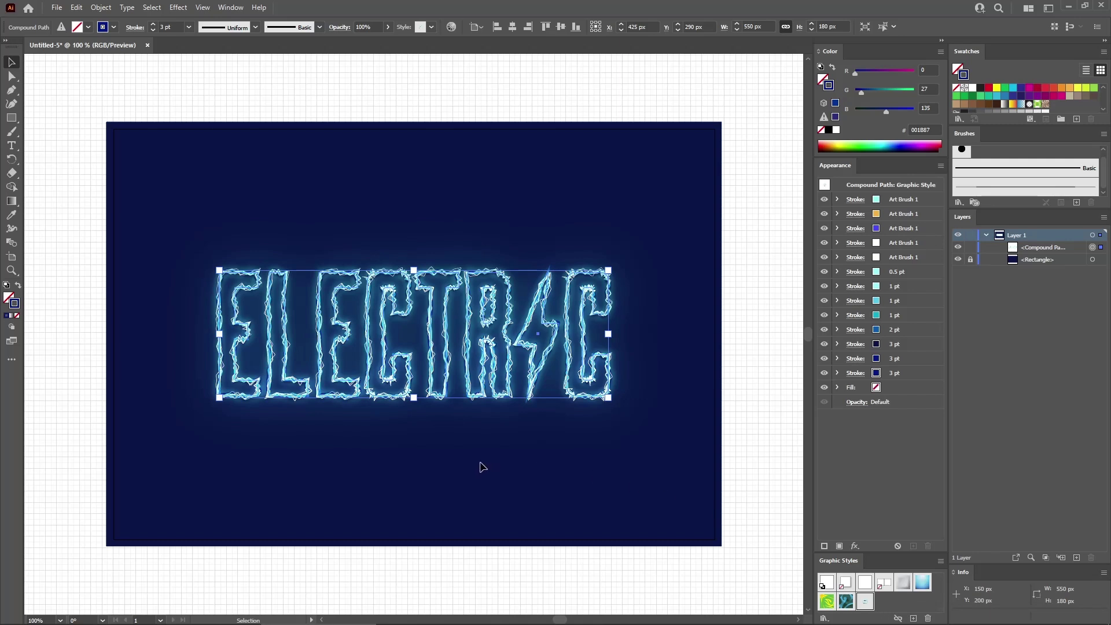
pyautogui.click(481, 465)
pyautogui.click(11, 90)
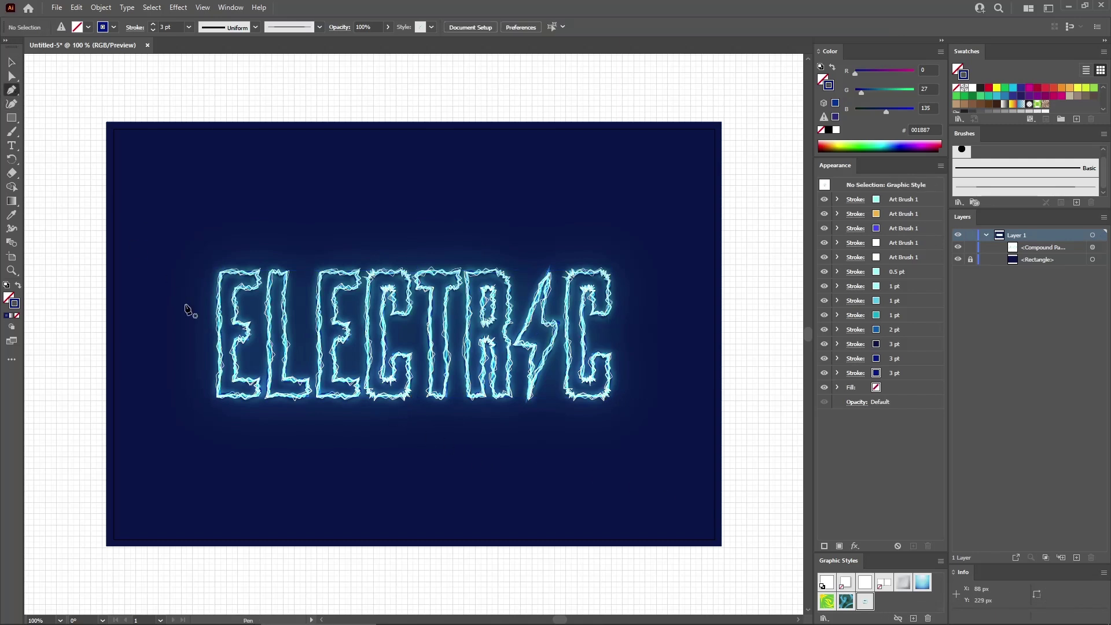
# Step: Draw a white zigzag lightning bolt from the E out past the left edge
pyautogui.click(257, 395)
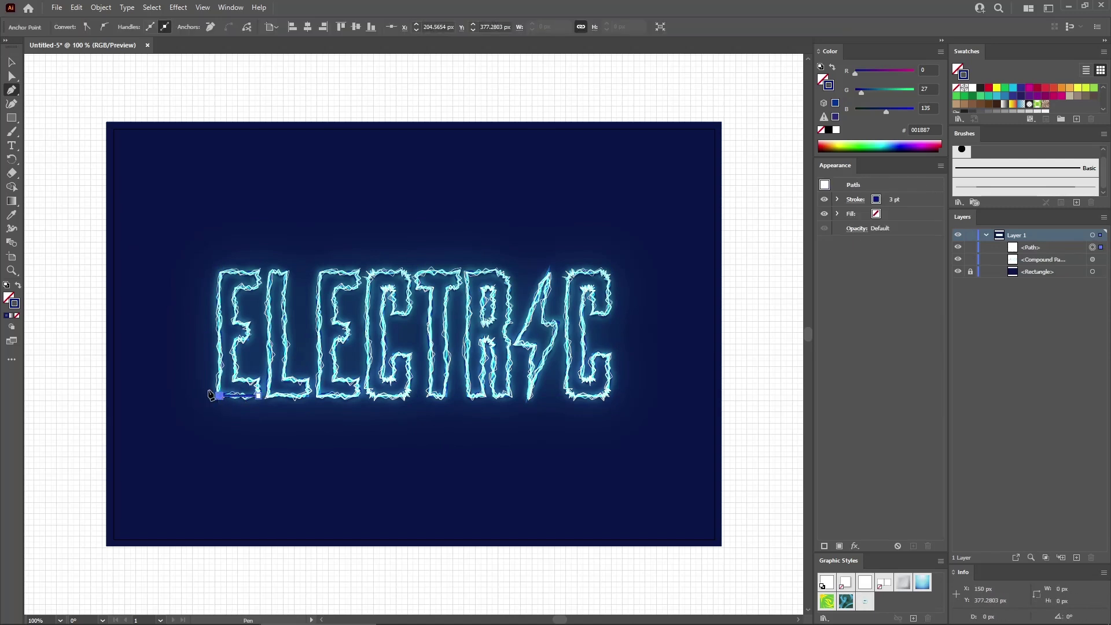
pyautogui.moveTo(187, 378); pyautogui.dragTo(176, 356)
pyautogui.click(172, 350)
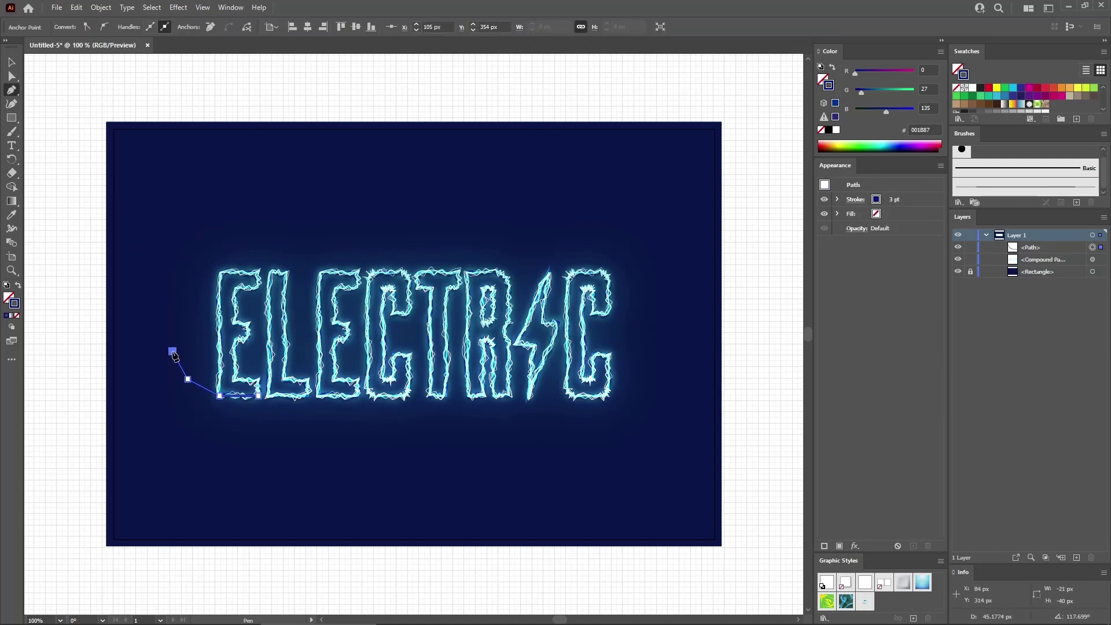
pyautogui.click(68, 300)
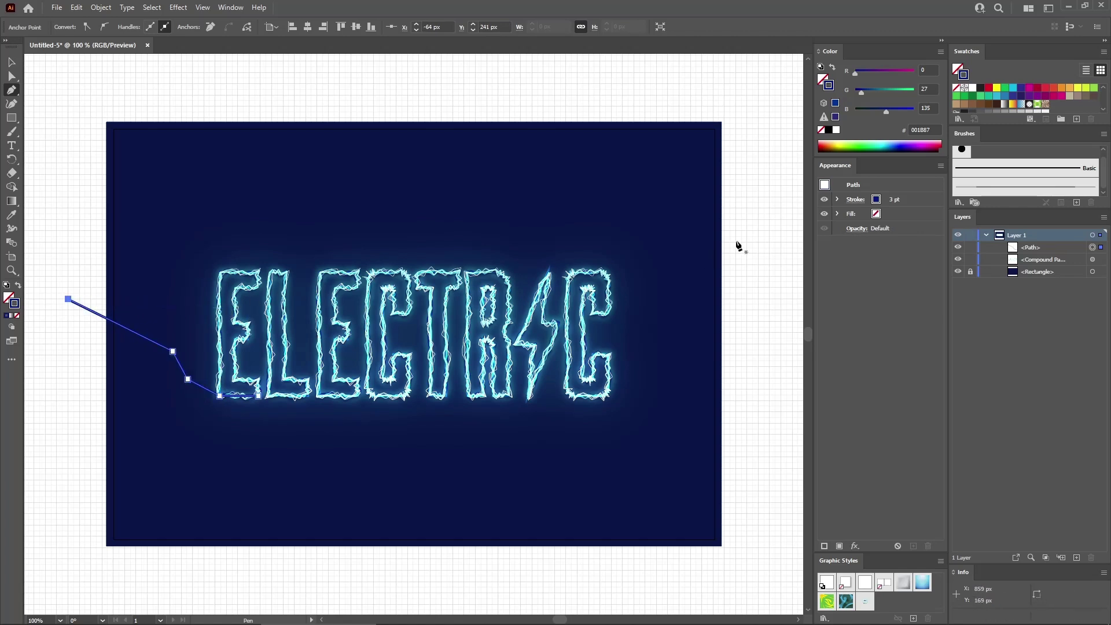
pyautogui.click(972, 88)
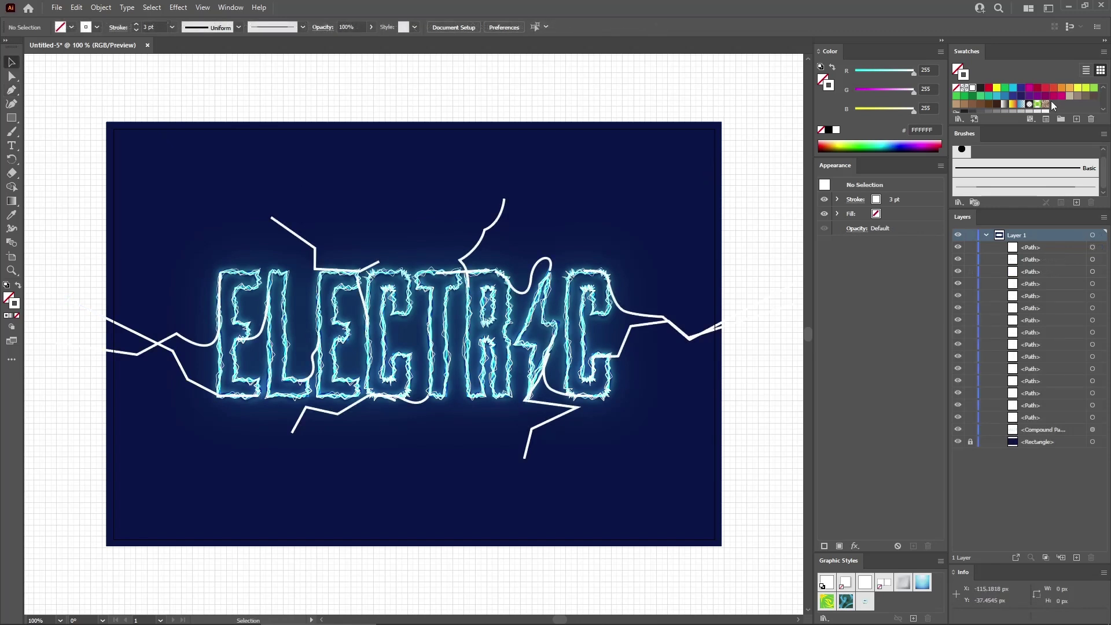
# Step: Select the bolt paths without the text and apply the saved lightning graphic style
pyautogui.moveTo(765, 162); pyautogui.dragTo(61, 478)
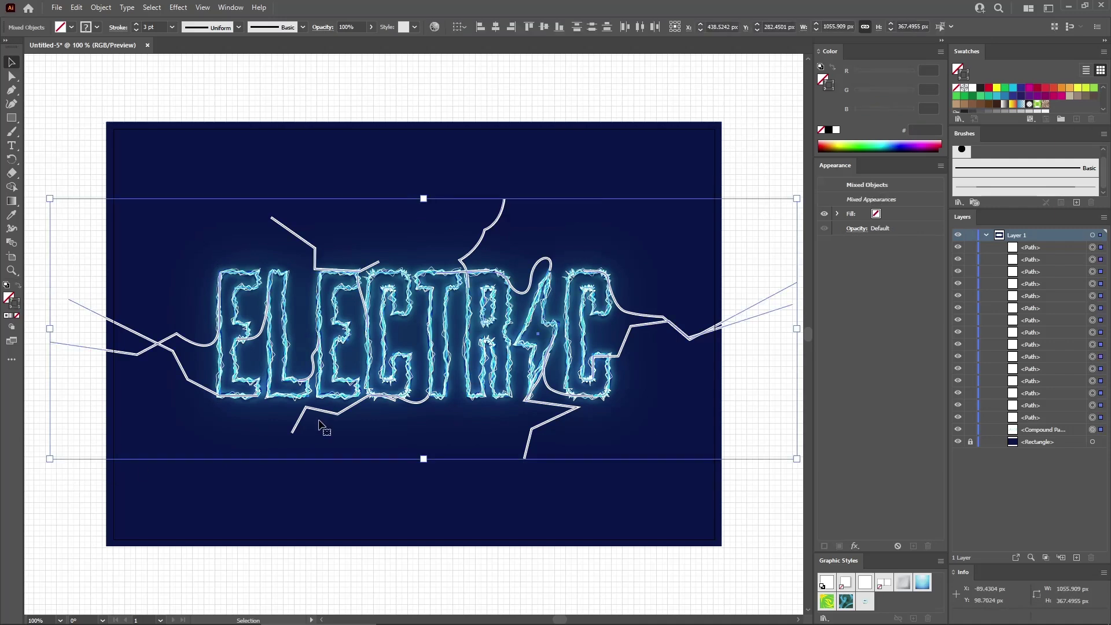
pyautogui.keyDown('shift'); pyautogui.click(492, 346); pyautogui.keyUp('shift')
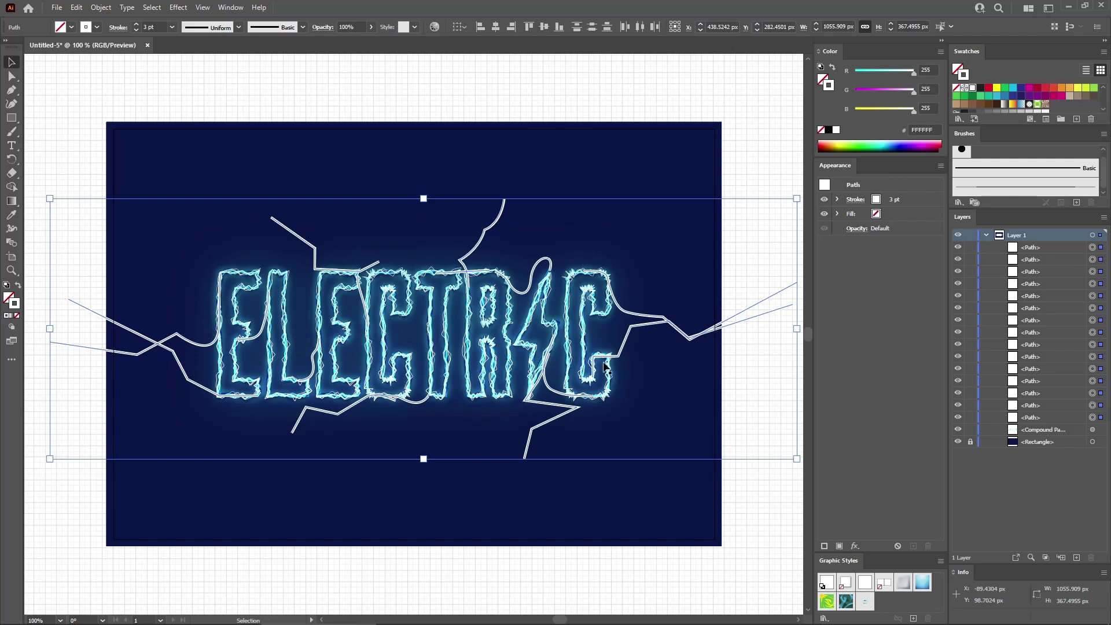
pyautogui.click(865, 603)
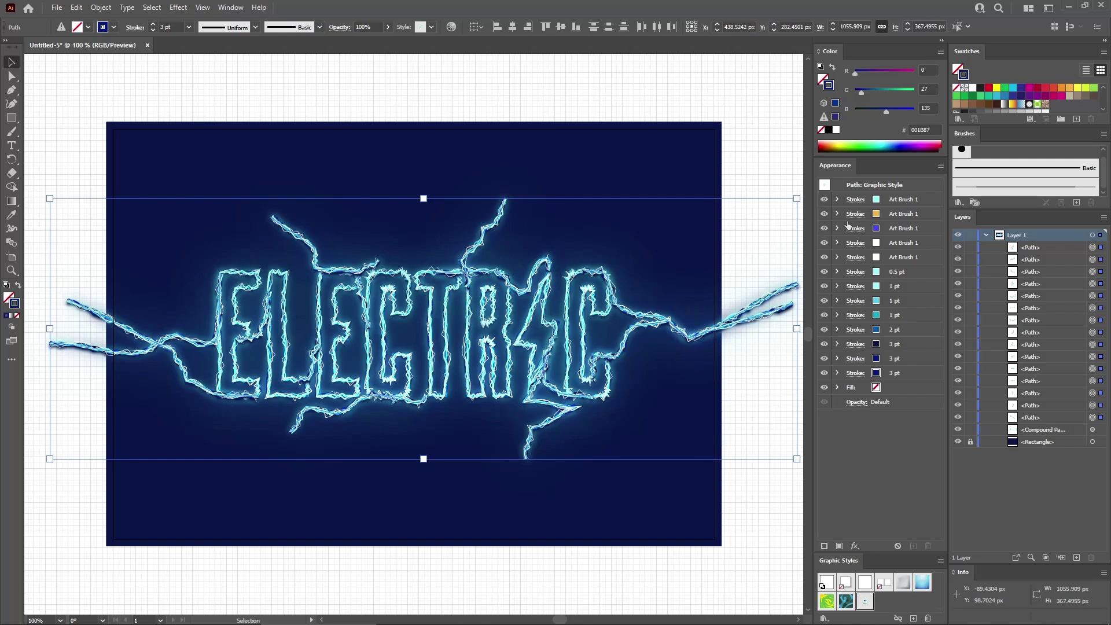
# Step: Delete the four heavy bottom strokes from the bolts' Appearance stack
pyautogui.click(917, 373)
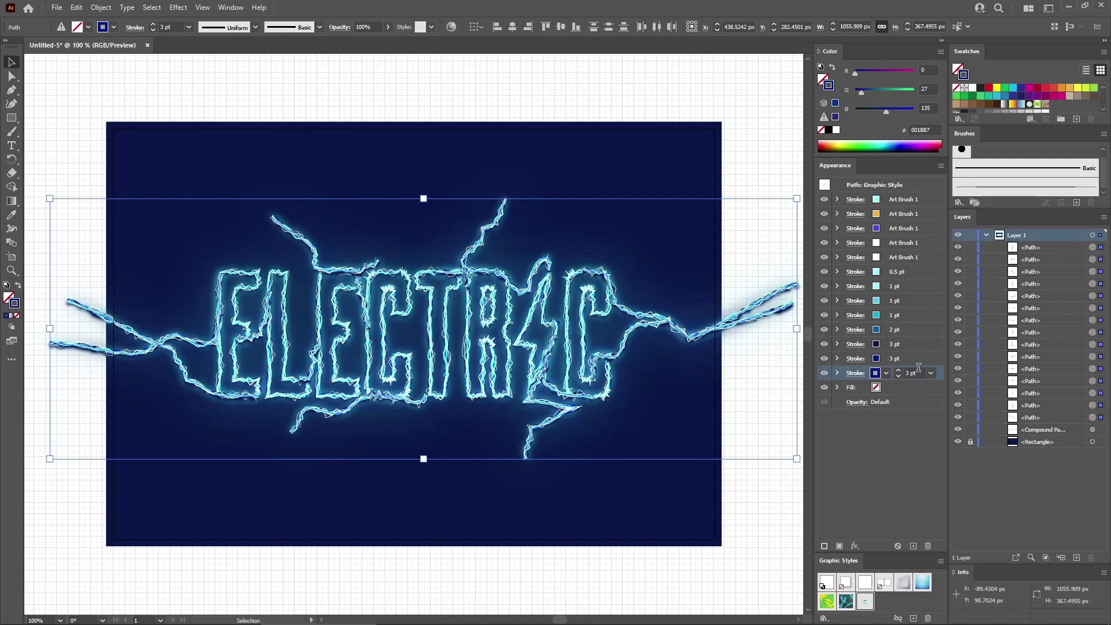
pyautogui.keyDown('shift'); pyautogui.click(918, 329); pyautogui.keyUp('shift')
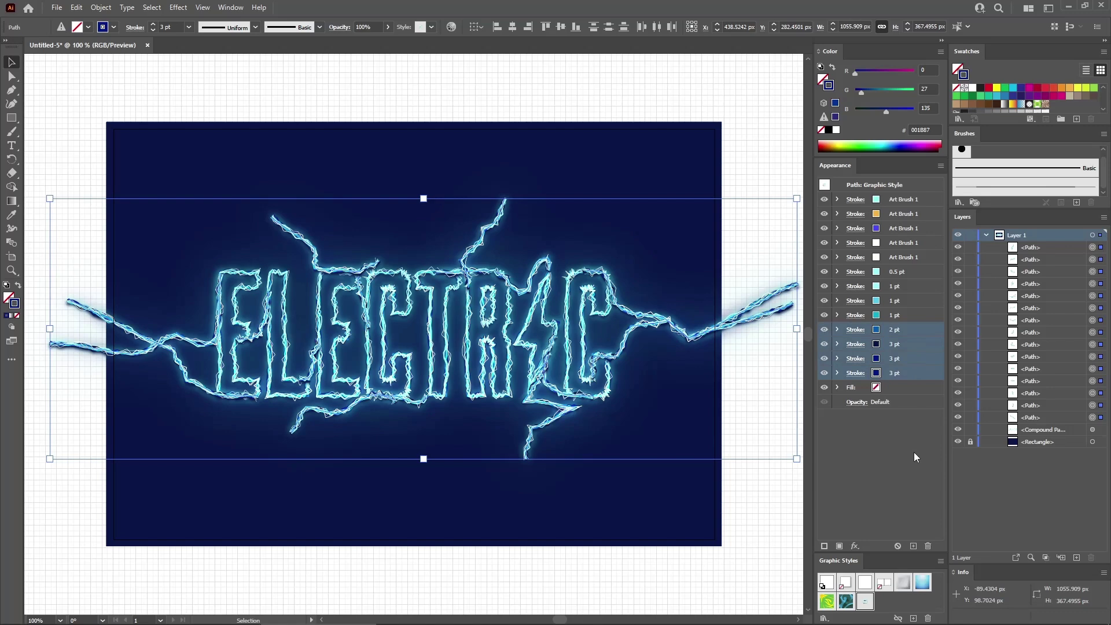
pyautogui.click(928, 545)
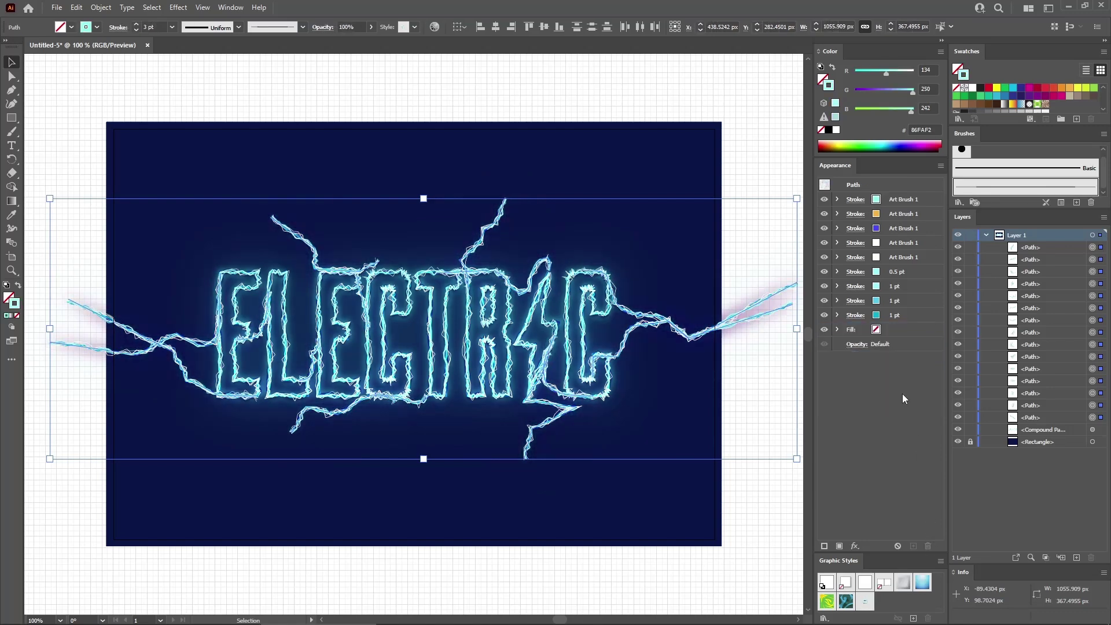
# Step: Apply Art Brush 1 to each of the four remaining lower strokes
pyautogui.click(915, 315)
pyautogui.click(992, 194)
pyautogui.click(921, 297)
pyautogui.click(1000, 194)
pyautogui.click(920, 284)
pyautogui.click(988, 196)
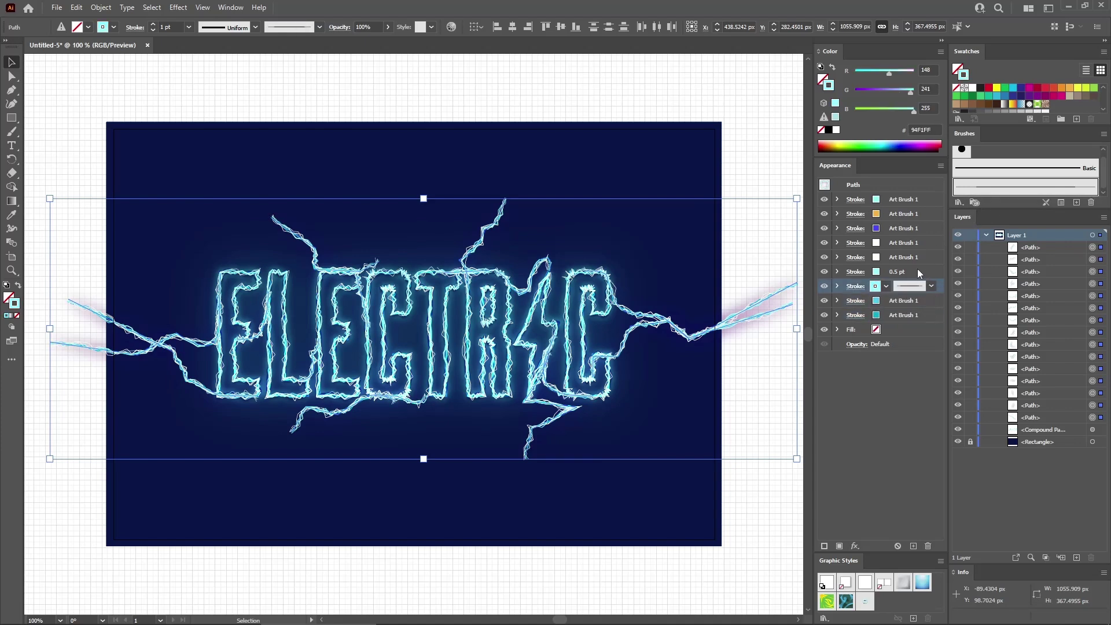
pyautogui.click(917, 271)
pyautogui.click(984, 194)
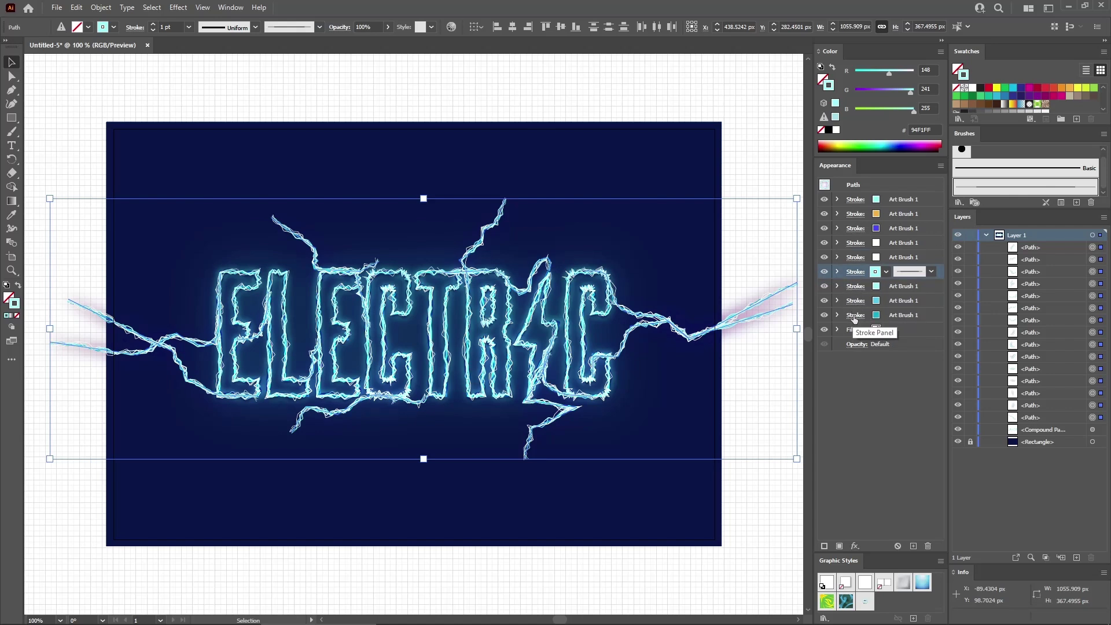
# Step: Set the lower stroke weights to 0.5 pt, 1 pt, 0.5 pt and 0.25 pt
pyautogui.keyDown('shift'); pyautogui.click(920, 315); pyautogui.keyUp('shift')
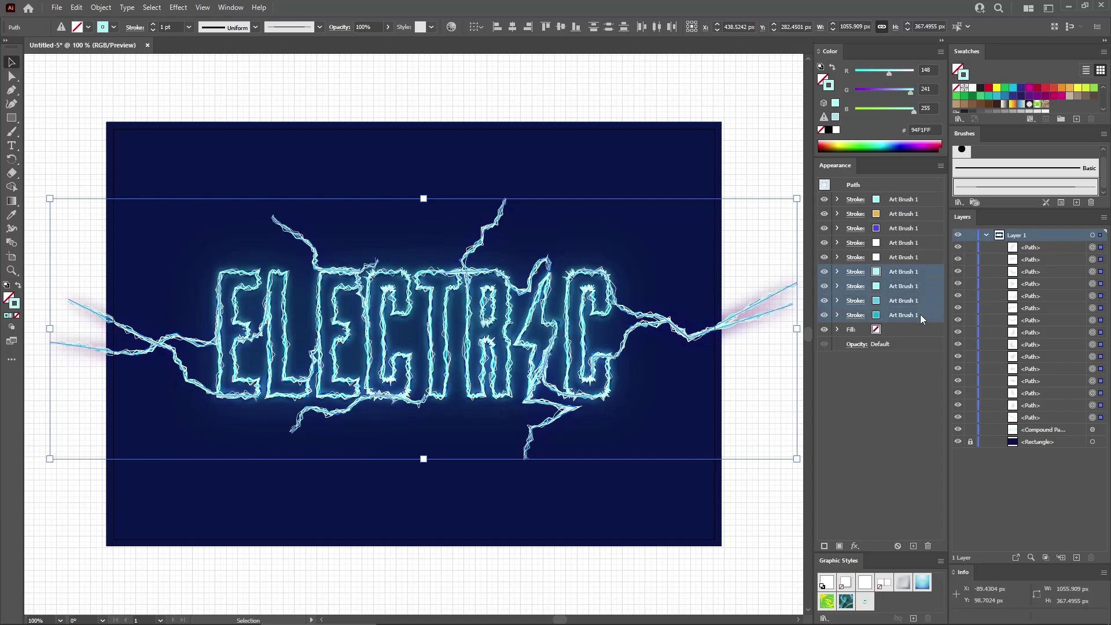
pyautogui.click(874, 367)
pyautogui.click(855, 314)
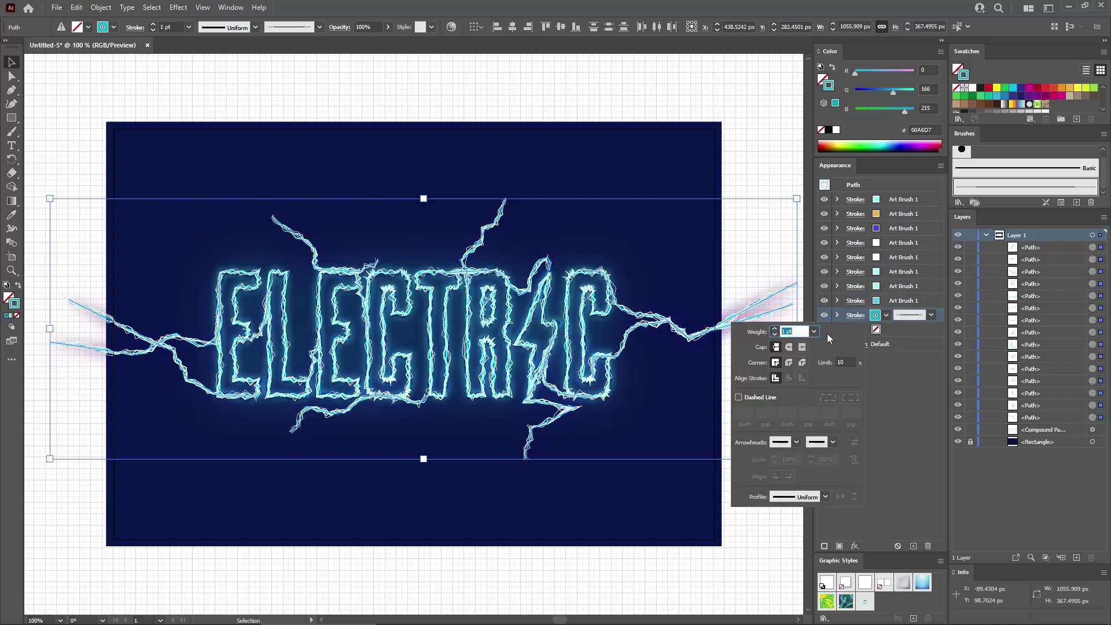
pyautogui.click(815, 333)
pyautogui.click(813, 331)
pyautogui.click(855, 300)
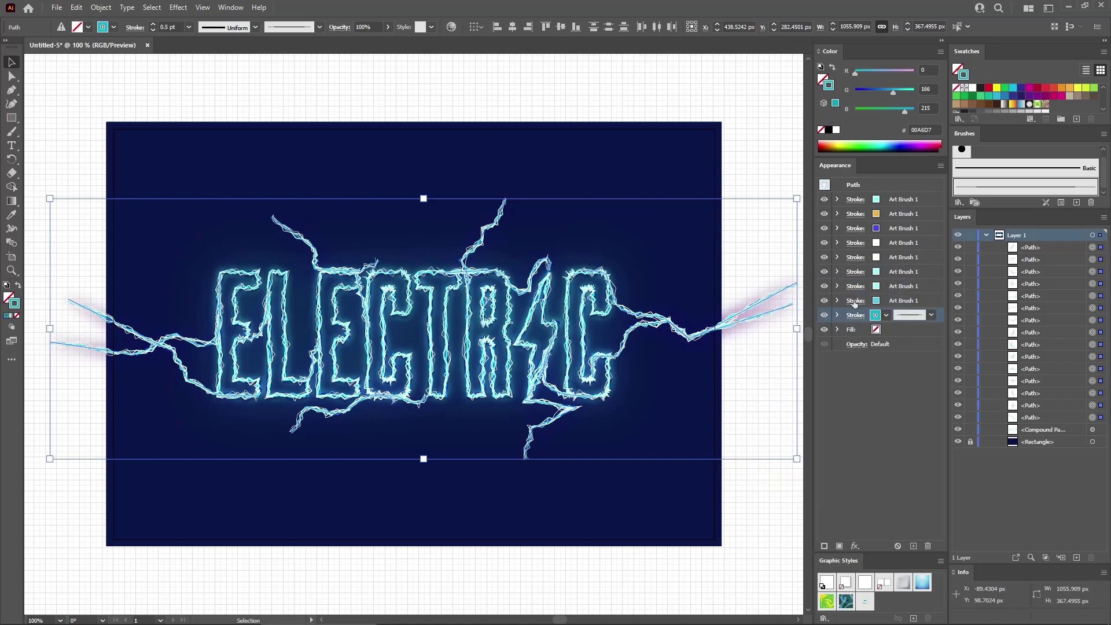
pyautogui.click(813, 317)
pyautogui.click(821, 344)
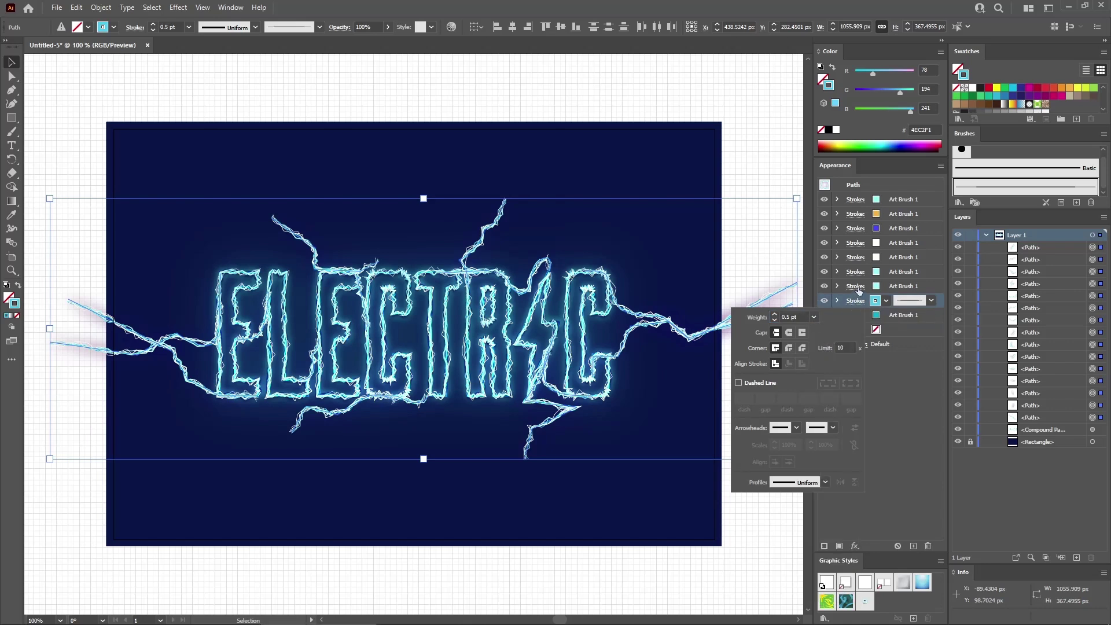
pyautogui.click(855, 286)
pyautogui.click(818, 302)
pyautogui.click(818, 329)
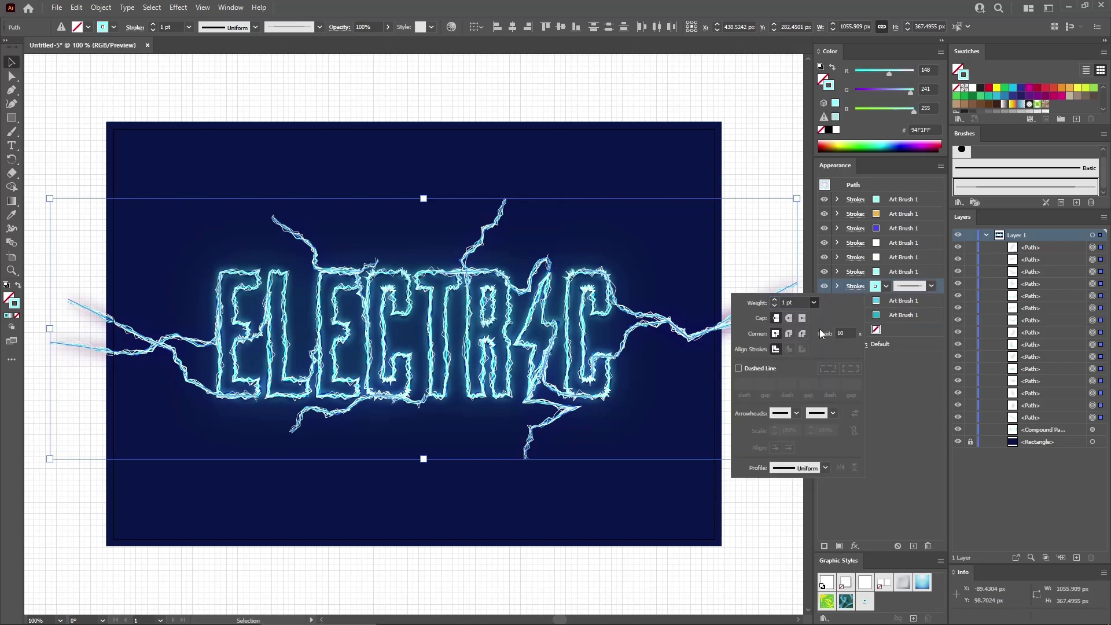
pyautogui.click(855, 271)
pyautogui.click(813, 287)
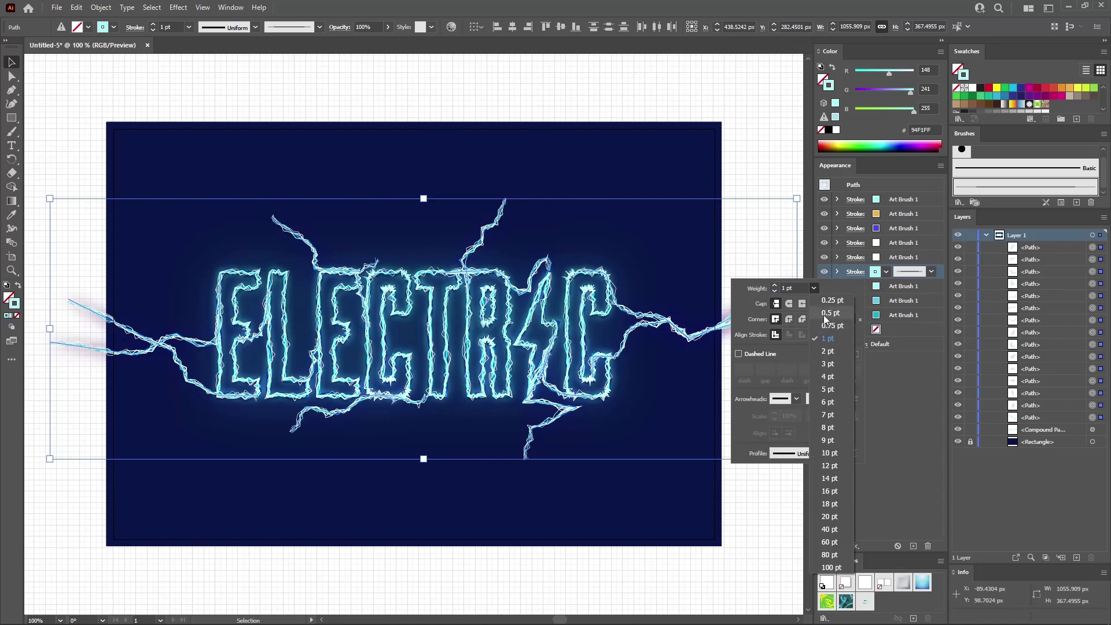
pyautogui.click(813, 287)
pyautogui.click(885, 259)
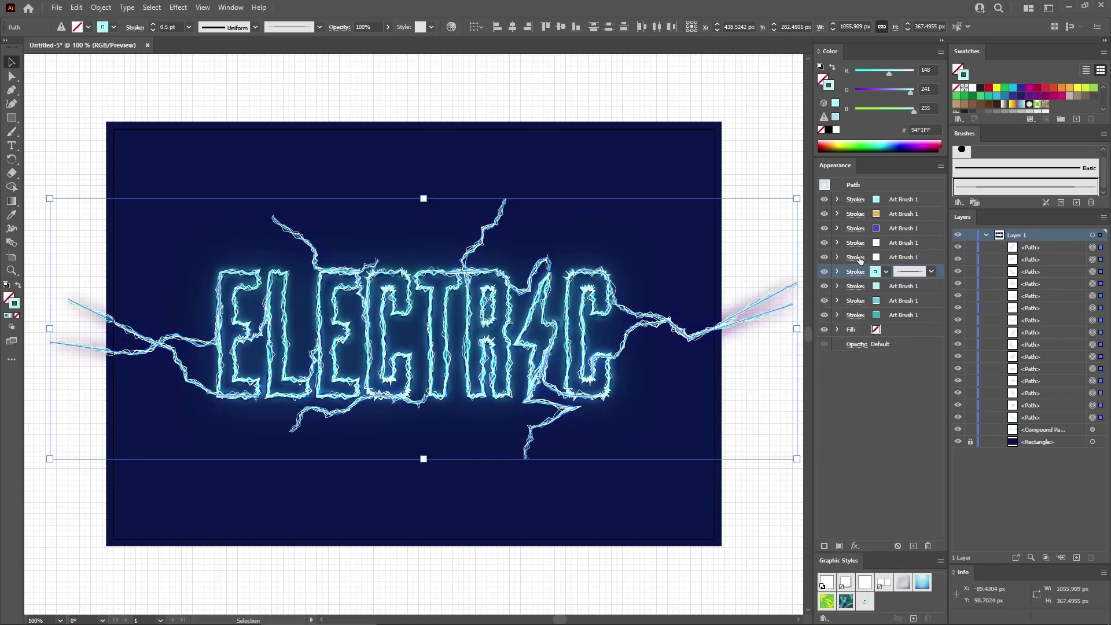
pyautogui.click(857, 258)
pyautogui.click(813, 273)
pyautogui.click(832, 286)
# Step: Thin the upper strokes: one to 3 pt and the top stroke to 1.5 pt
pyautogui.click(856, 242)
pyautogui.click(856, 243)
pyautogui.click(858, 241)
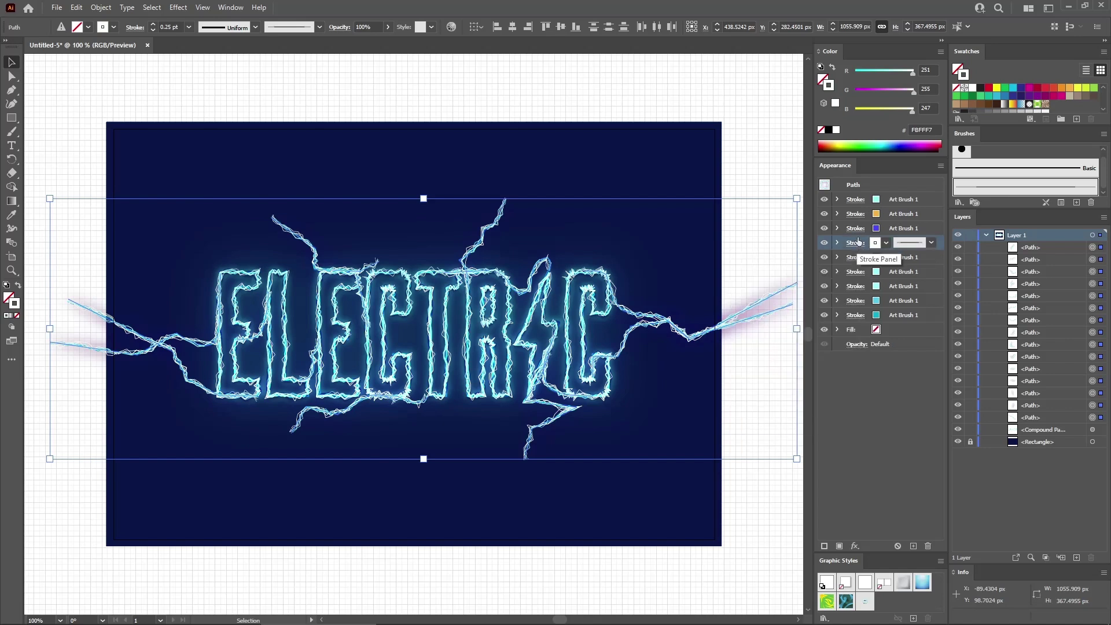
pyautogui.click(855, 229)
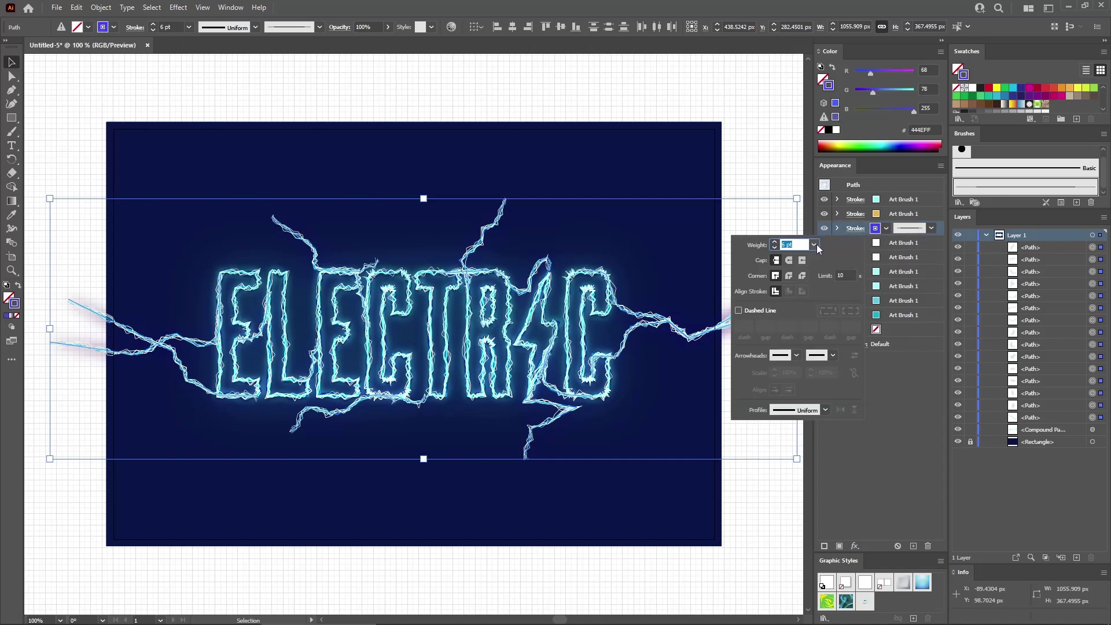
pyautogui.click(815, 244)
pyautogui.click(827, 320)
pyautogui.click(855, 213)
pyautogui.click(855, 213)
pyautogui.click(814, 230)
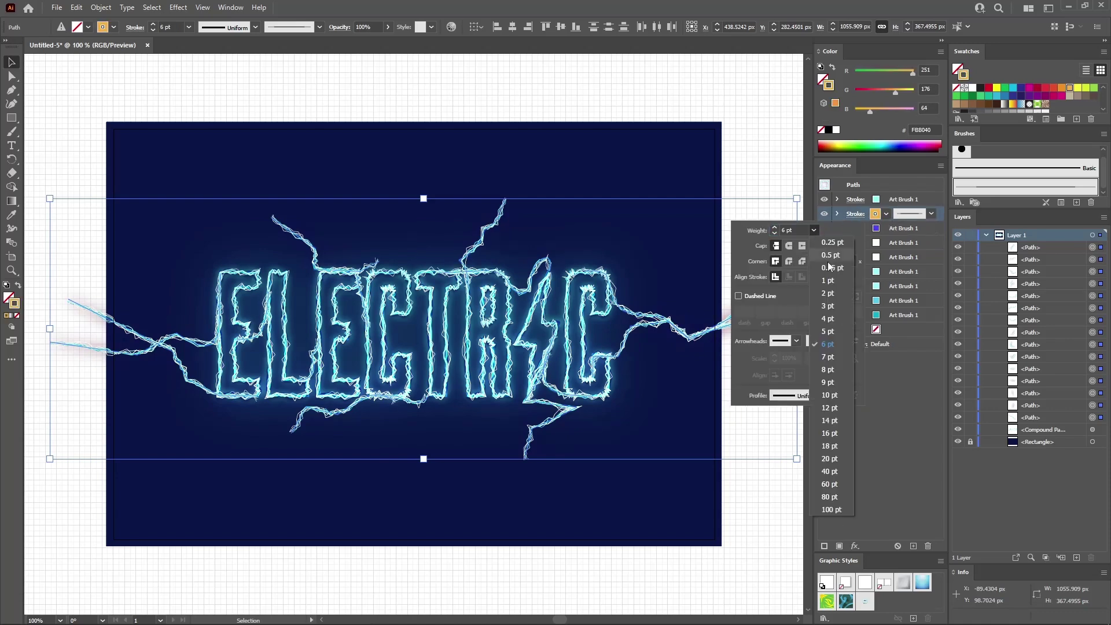
pyautogui.click(827, 306)
pyautogui.click(857, 202)
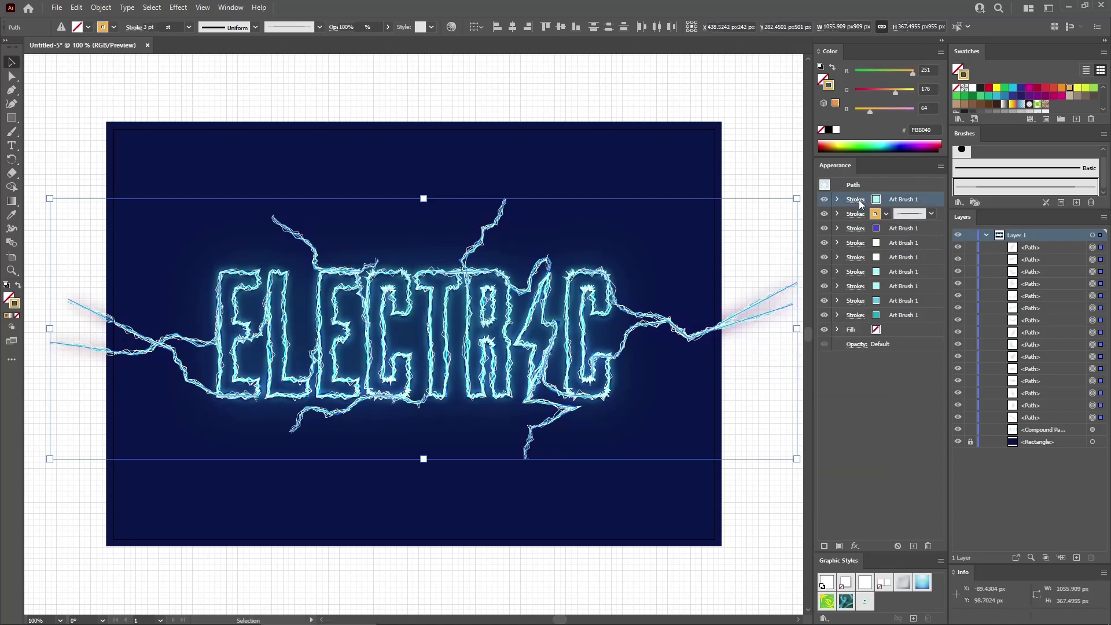
pyautogui.click(854, 199)
pyautogui.write('1')
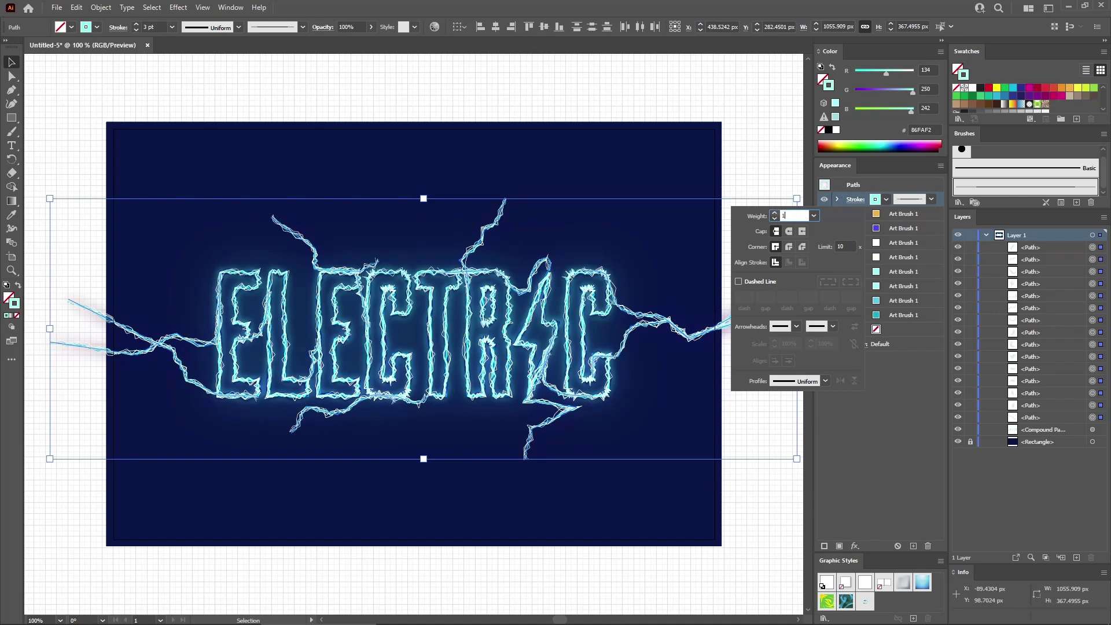
pyautogui.write('.5')
pyautogui.press('Return')
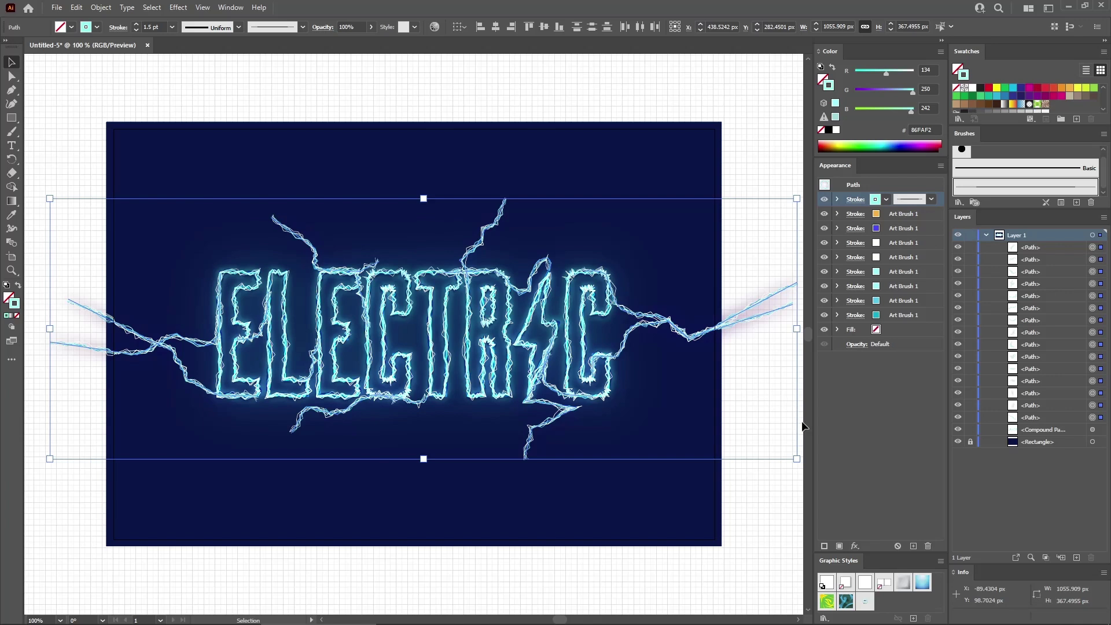
# Step: Save the bolt look as Graphic Style 2 and apply it to the white zigzag branches
pyautogui.click(913, 619)
pyautogui.click(736, 561)
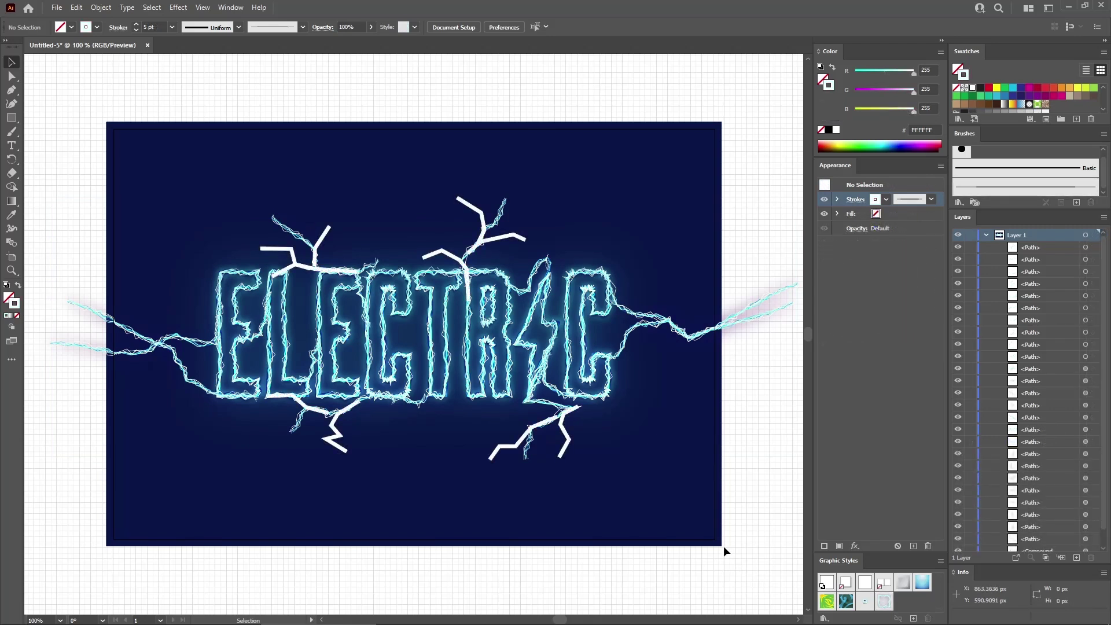
pyautogui.click(1085, 356)
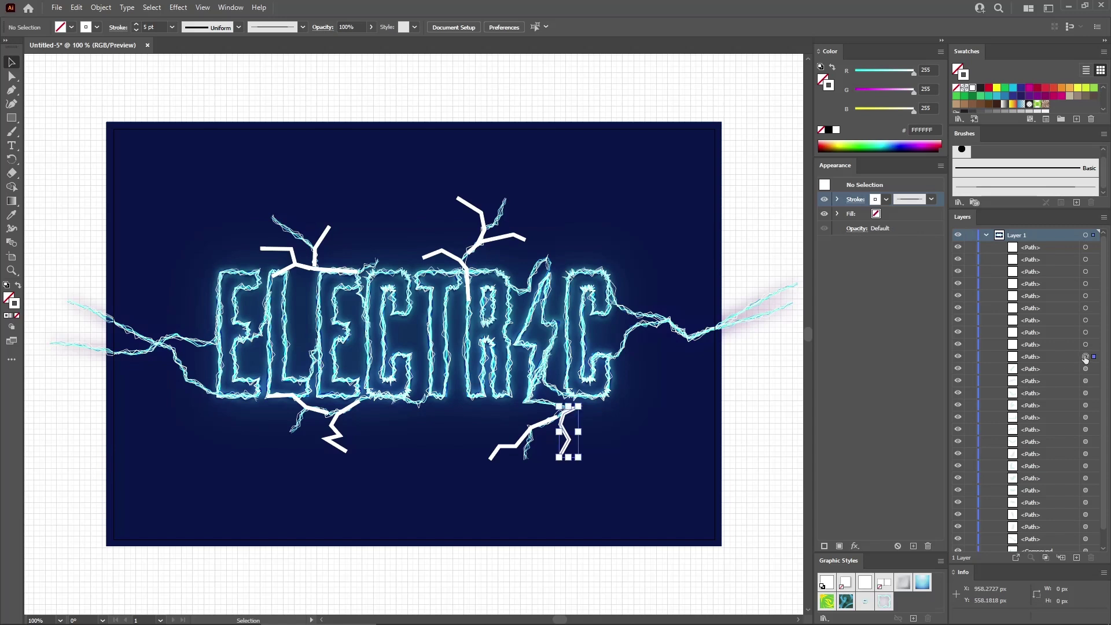
pyautogui.keyDown('shift'); pyautogui.click(1086, 247); pyautogui.keyUp('shift')
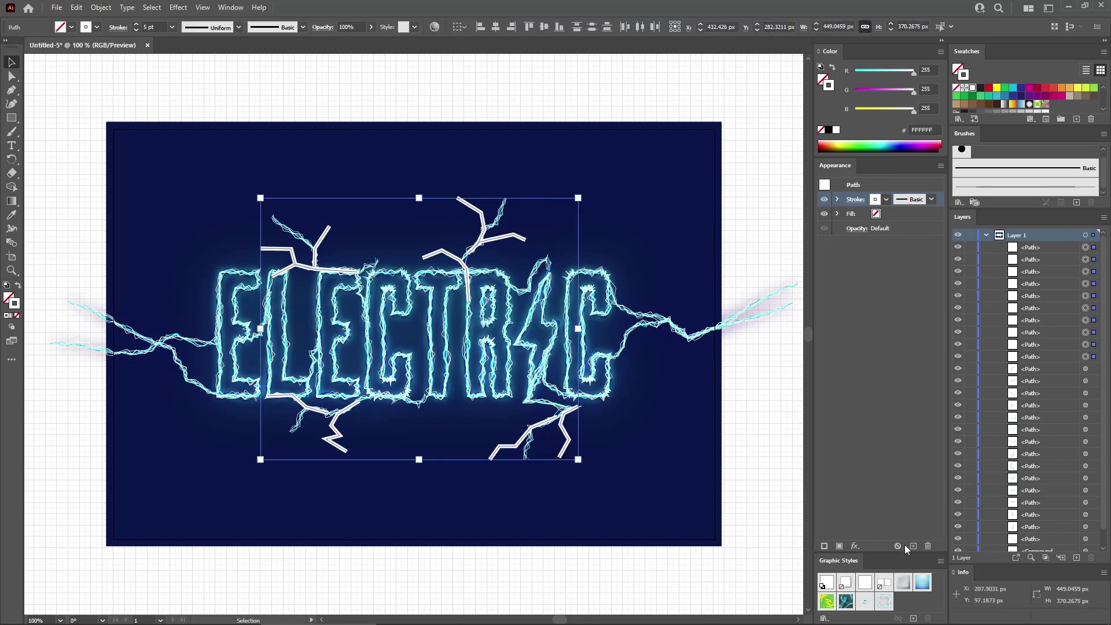
pyautogui.click(884, 602)
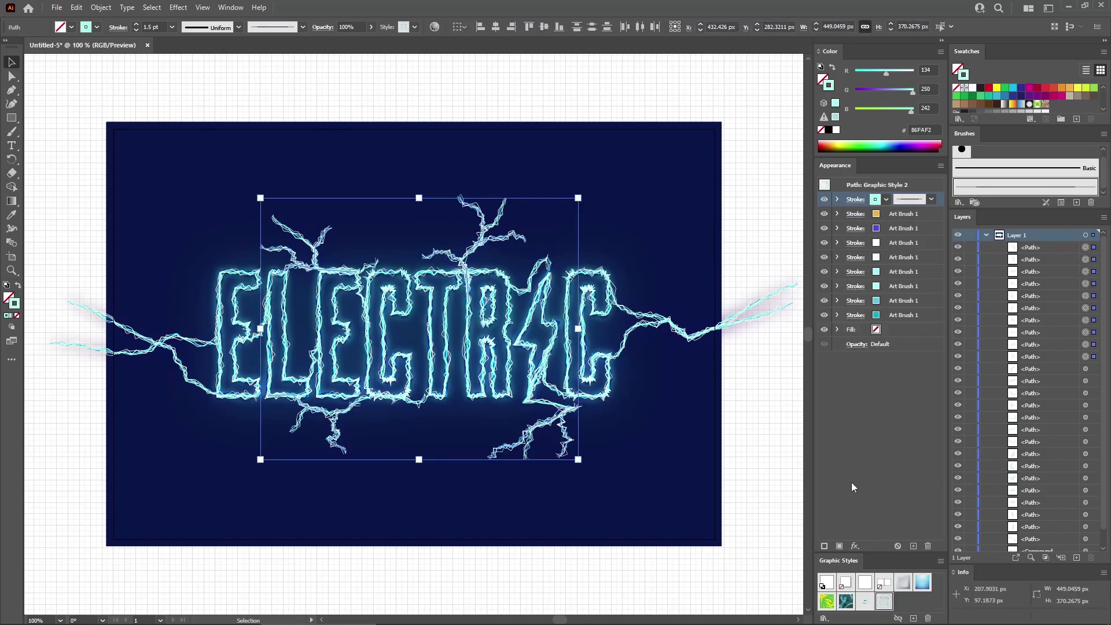
# Step: Hide five of the branches' strokes in Appearance, then deselect to review the artwork
pyautogui.click(823, 300)
pyautogui.click(823, 271)
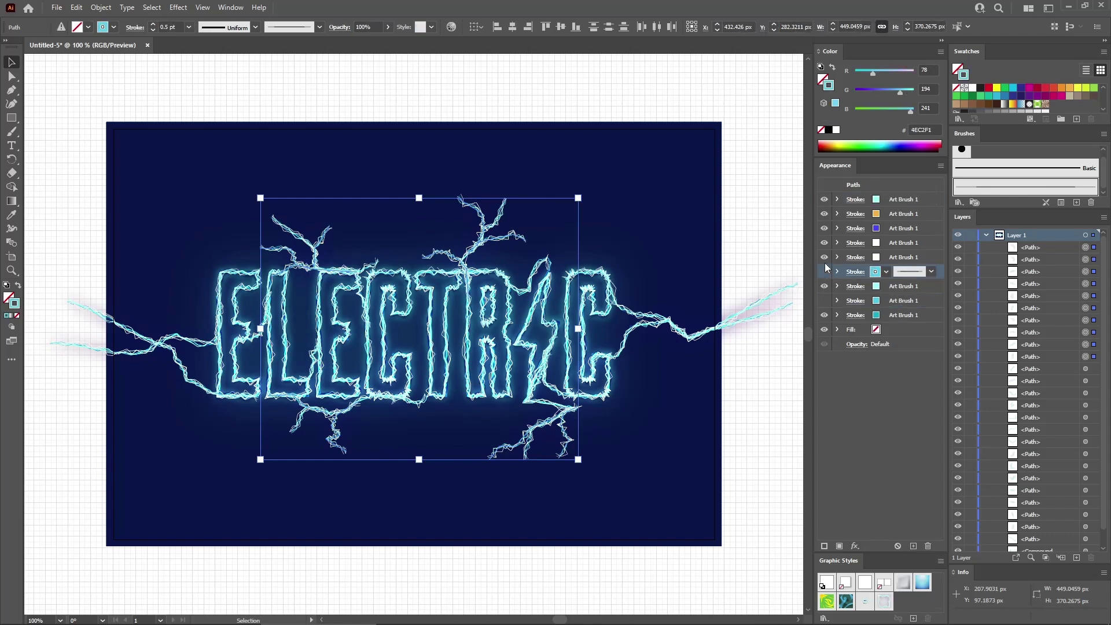
pyautogui.click(824, 243)
pyautogui.click(823, 214)
pyautogui.click(824, 199)
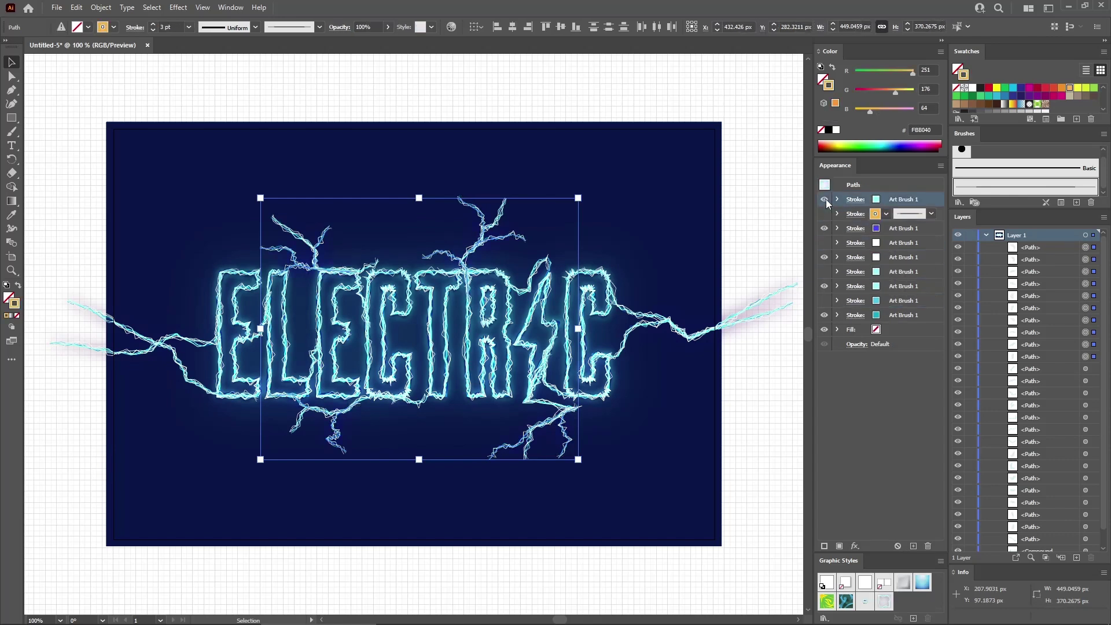
pyautogui.click(725, 126)
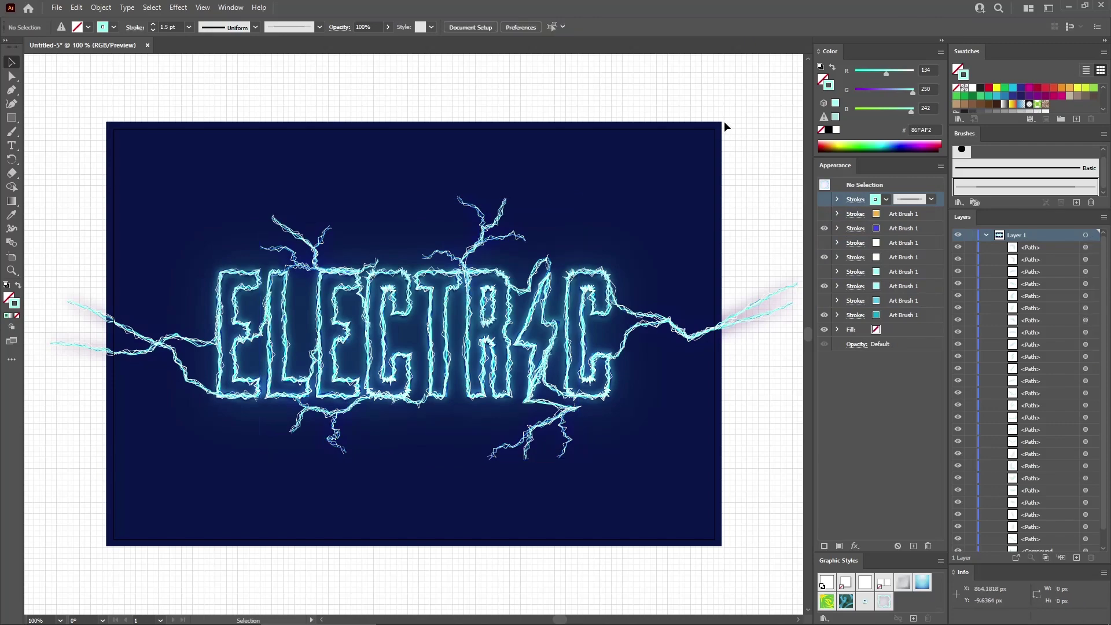